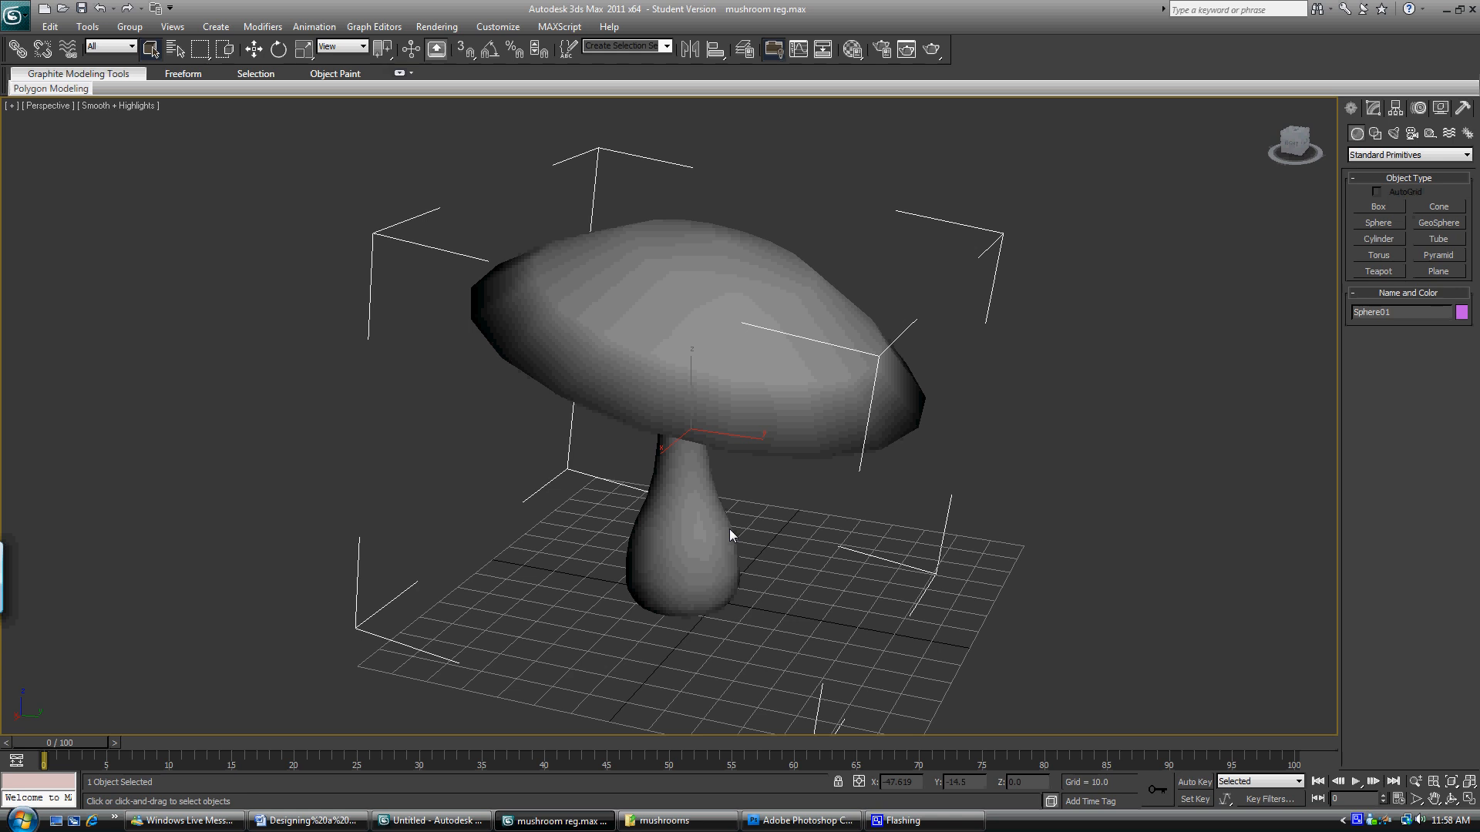
Turn on edged faces in the perspective viewport's shaded display of the mushroom.
scroll(832, 433, "up", 4)
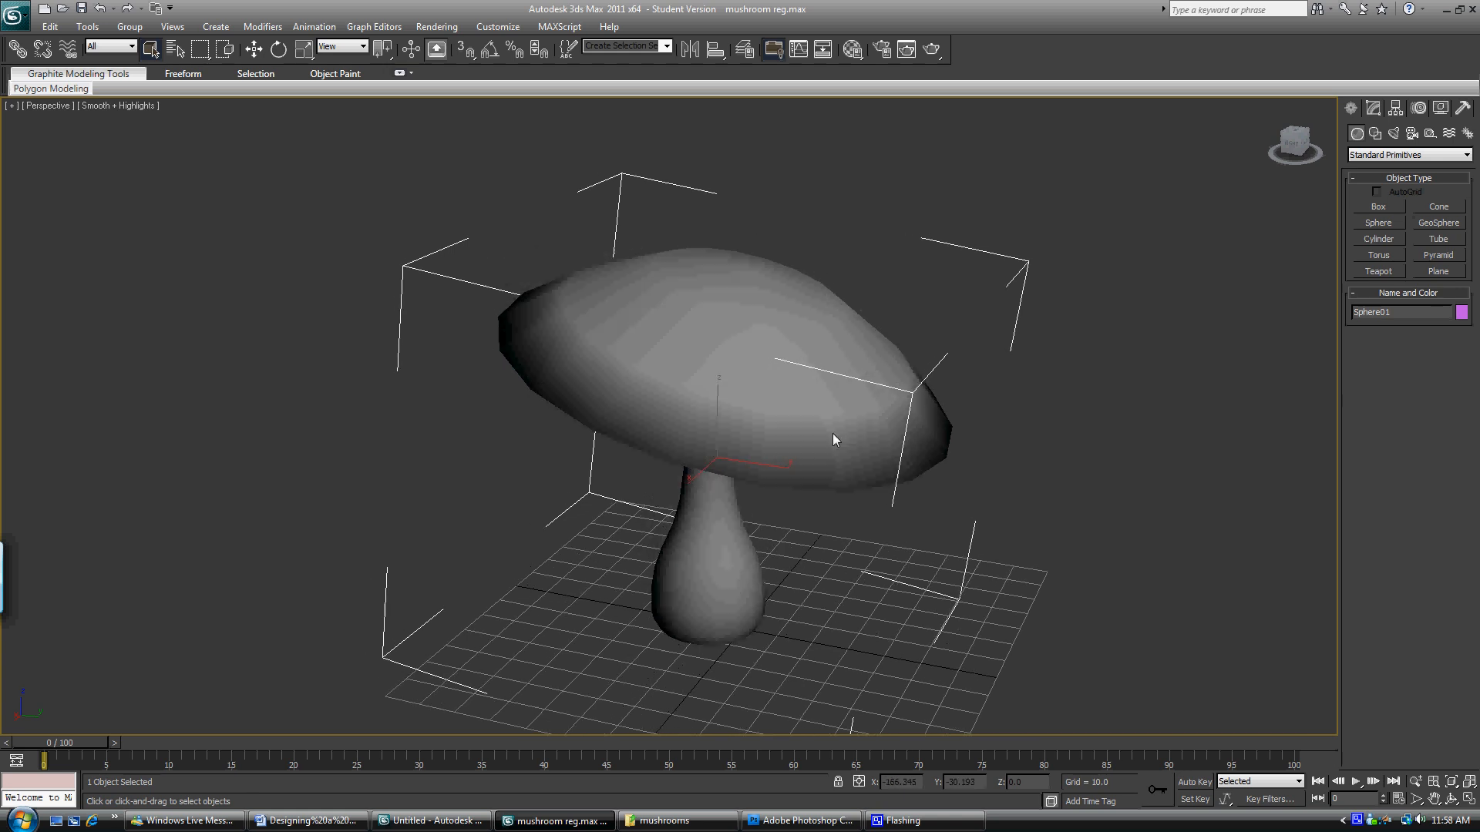
scroll(779, 451, "down", 3)
middle_click_drag(793, 396, 821, 439, "alt")
left_click(118, 106)
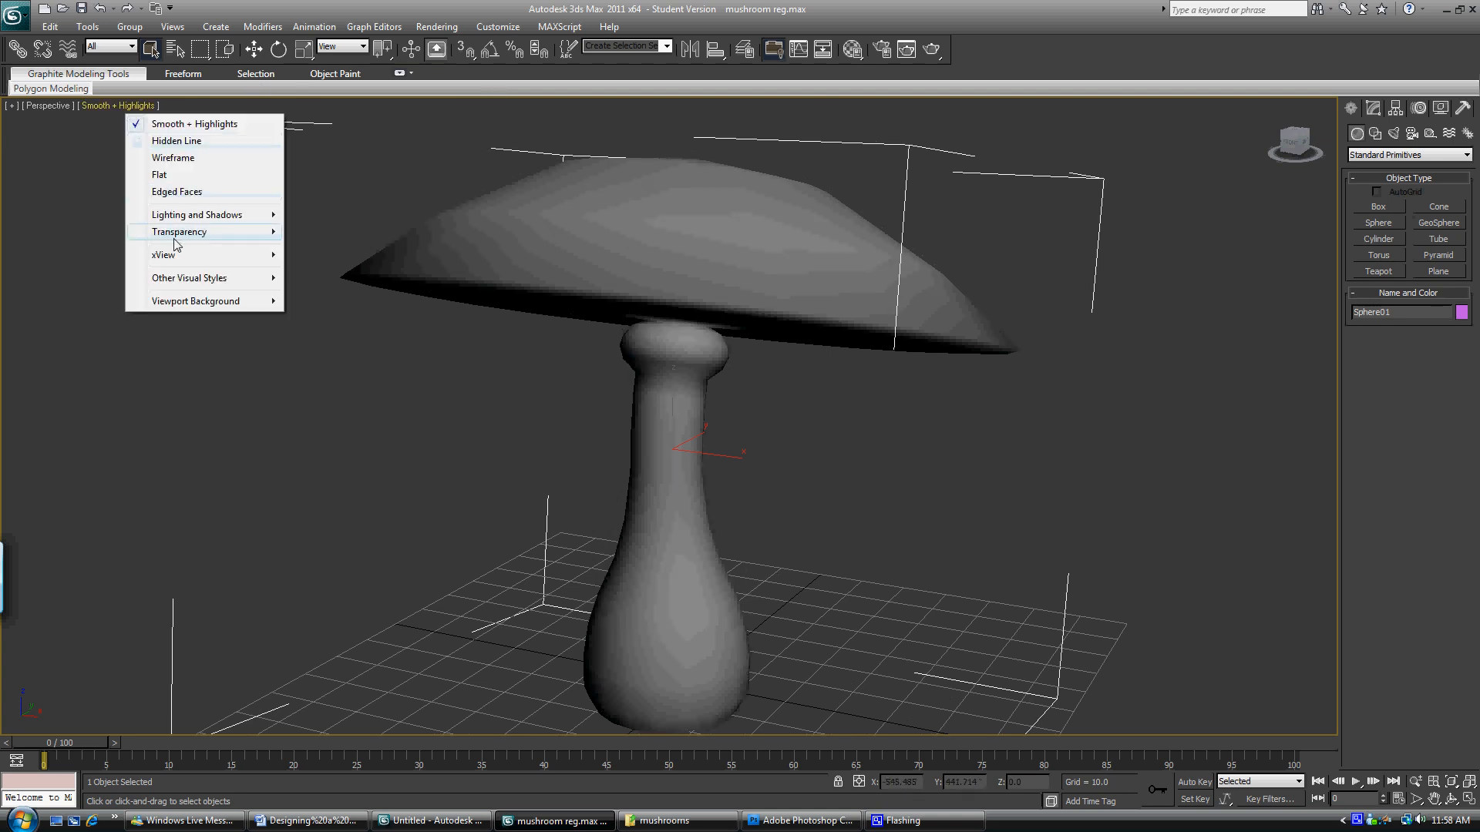
left_click(186, 193)
Examine the polygon edges of the mushroom's cap and stem from several sides and distances.
mouse_move(740, 324)
middle_mouse_down("alt")
mouse_move(750, 439)
mouse_move(737, 350)
middle_mouse_up("alt")
scroll(737, 350, "down", 5)
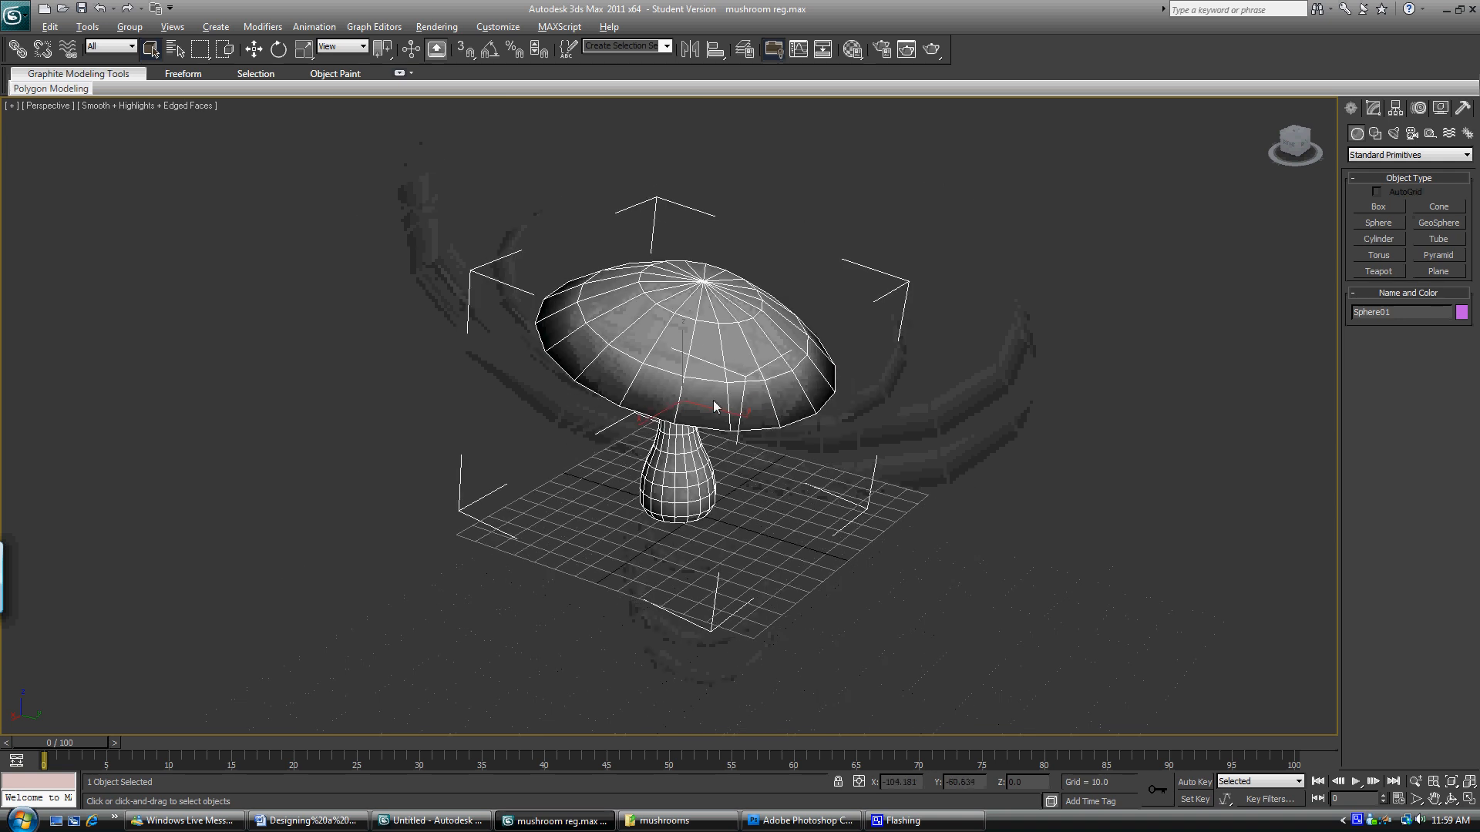
middle_click_drag(808, 397, 757, 387, "alt")
scroll(716, 433, "up", 5)
scroll(727, 360, "down", 6)
scroll(692, 423, "up", 4)
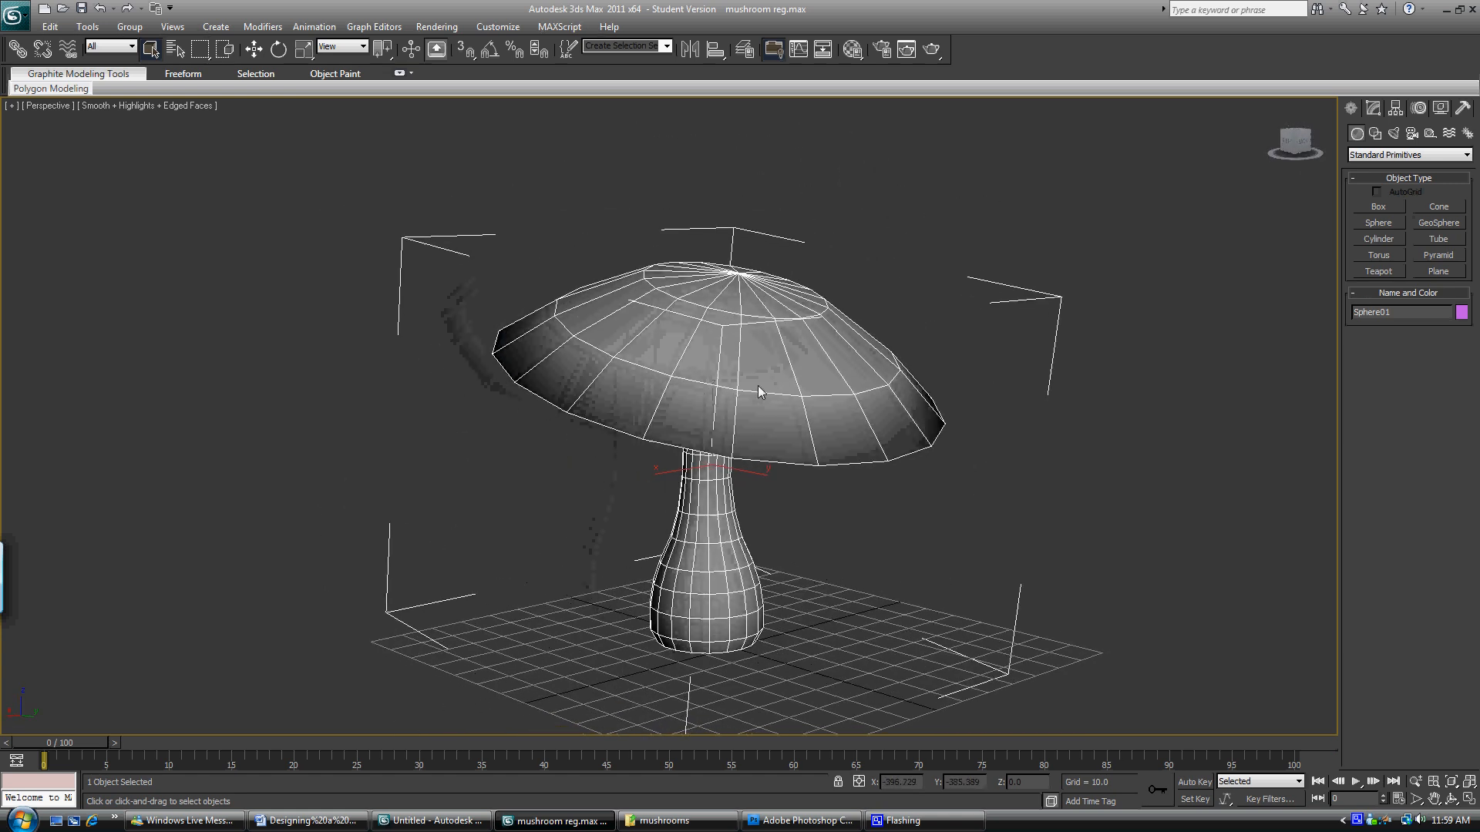
scroll(757, 388, "up", 3)
middle_click_drag(690, 424, 749, 375, "alt")
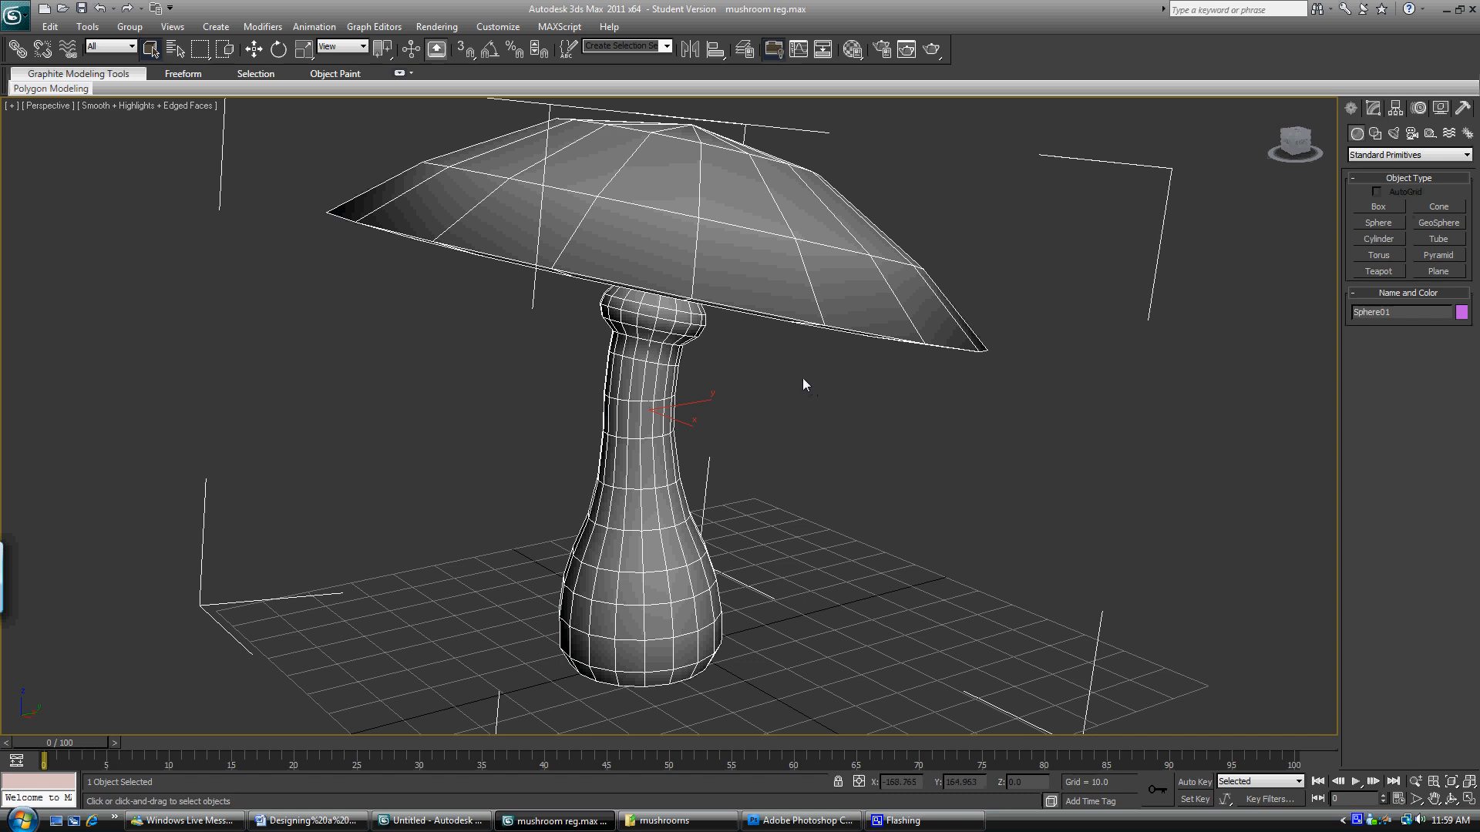
middle_click_drag(751, 361, 800, 372, "alt")
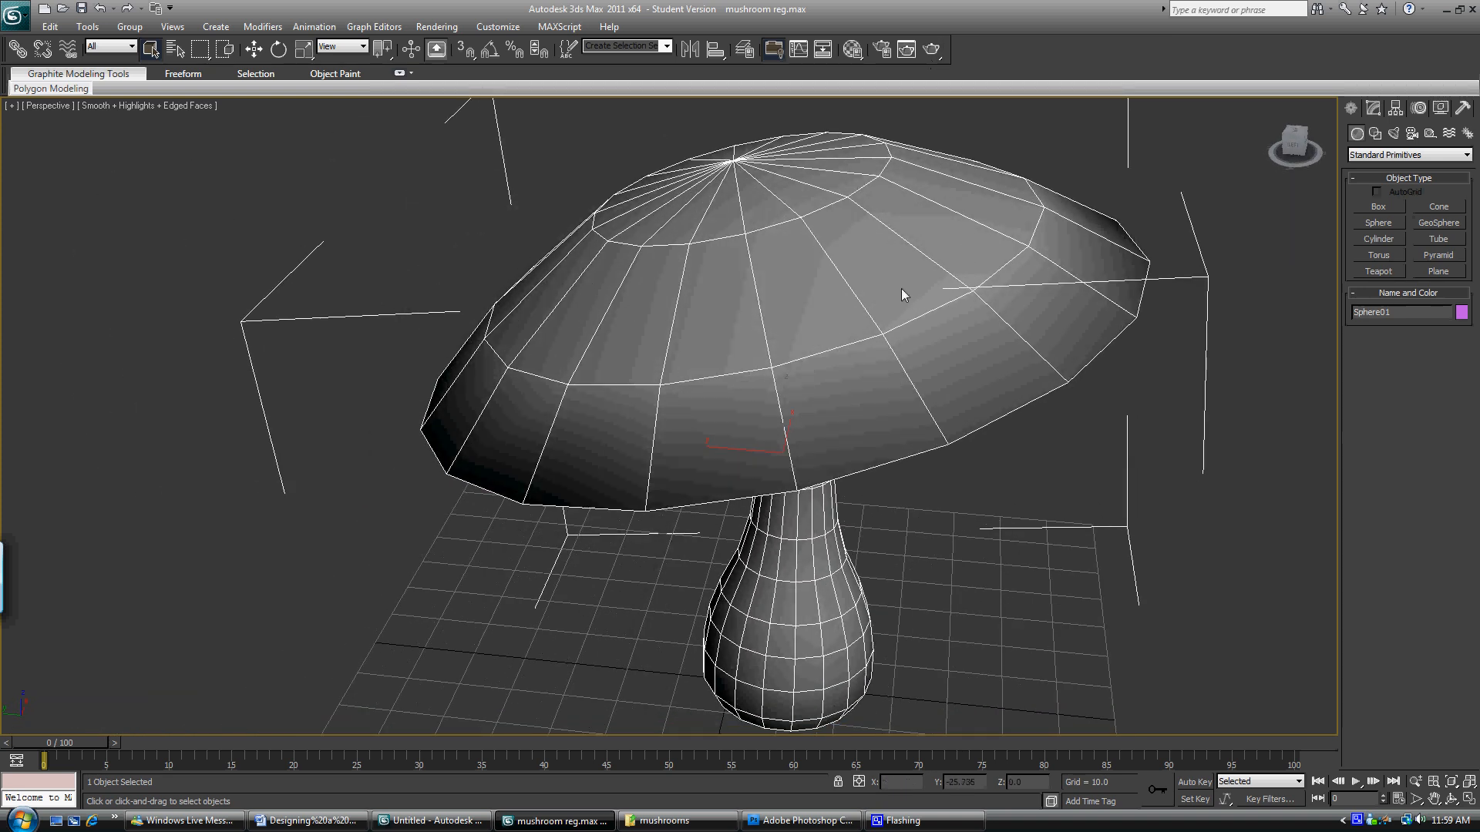
Look over the map slots of the 17 - Default material in the Material Editor, then close the editor.
left_click(850, 51)
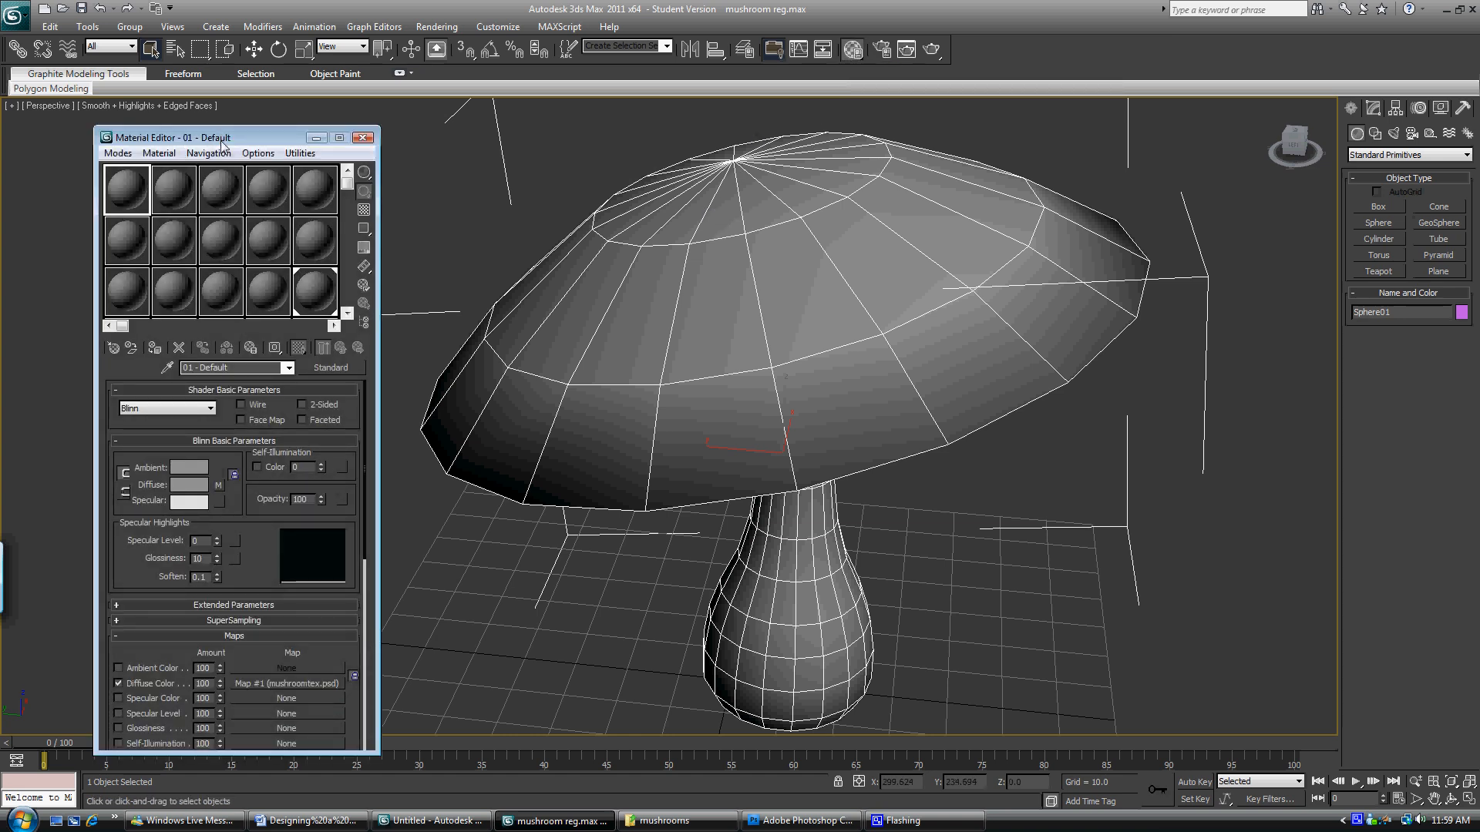
left_click_drag(213, 138, 219, 124)
left_click(330, 288)
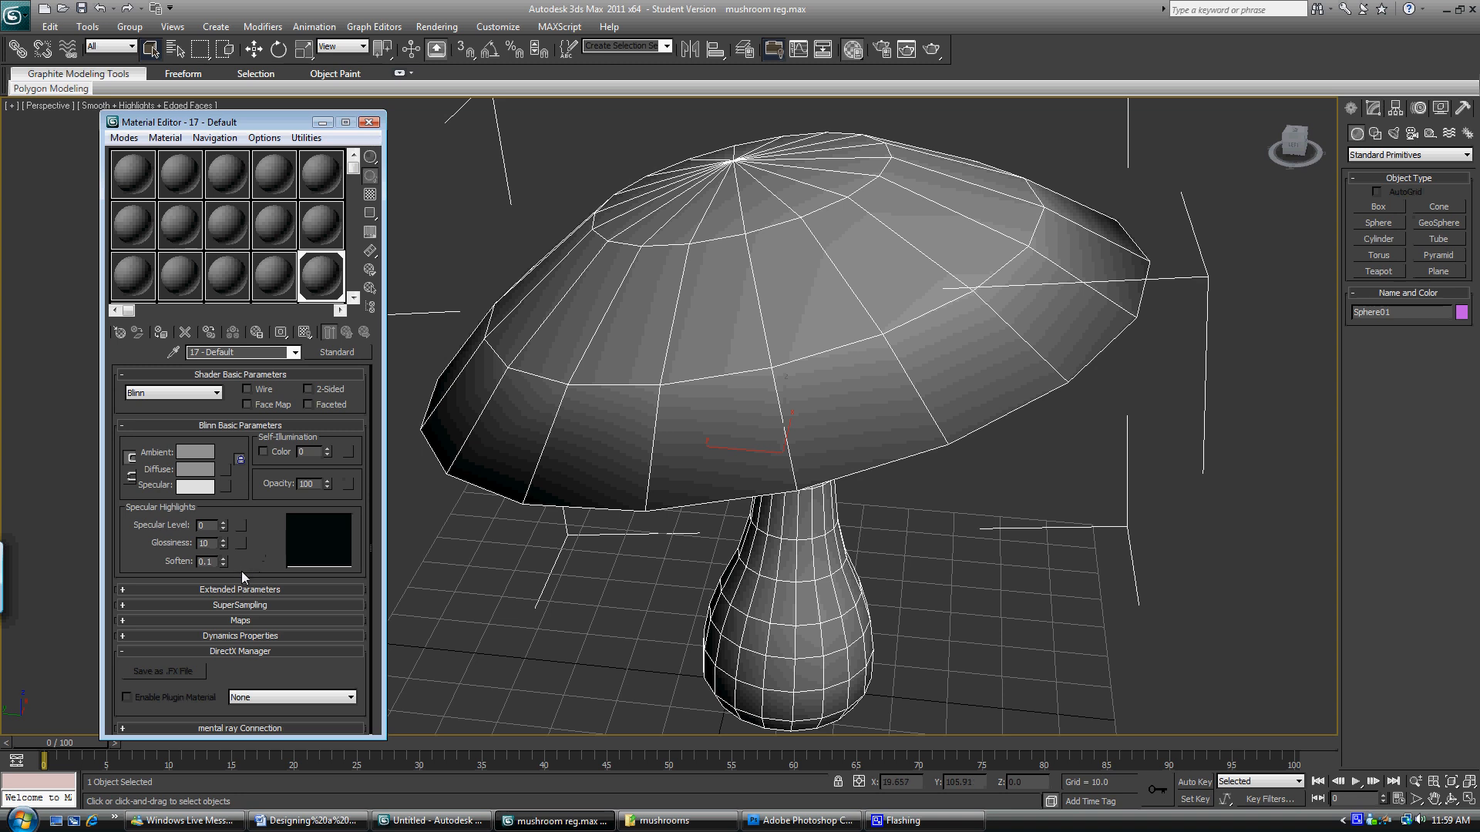
left_click(239, 622)
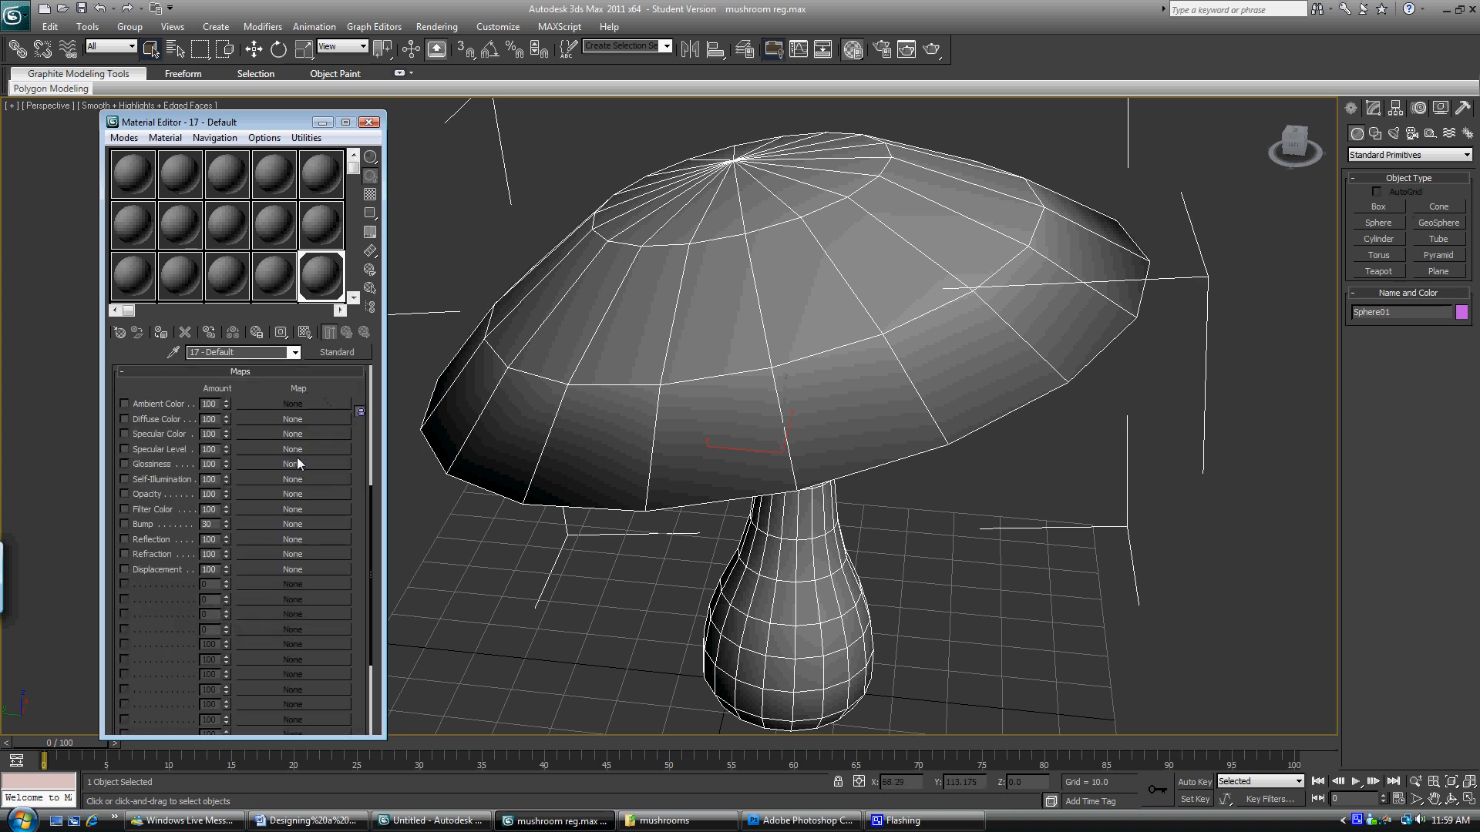
left_click(370, 123)
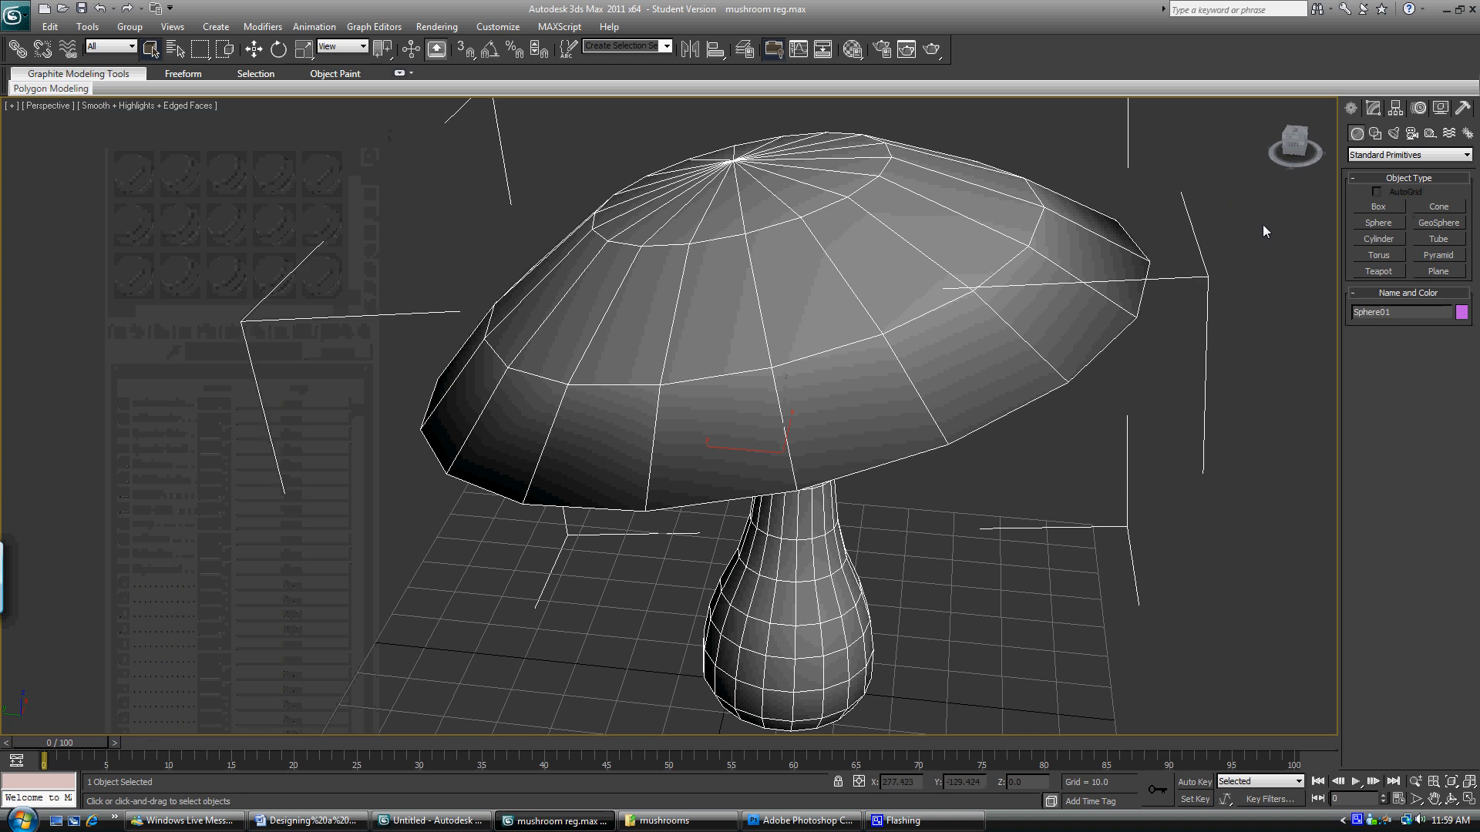
Add an Unwrap UVW modifier to the mushroom above its Edit Poly modifier.
left_click(1372, 108)
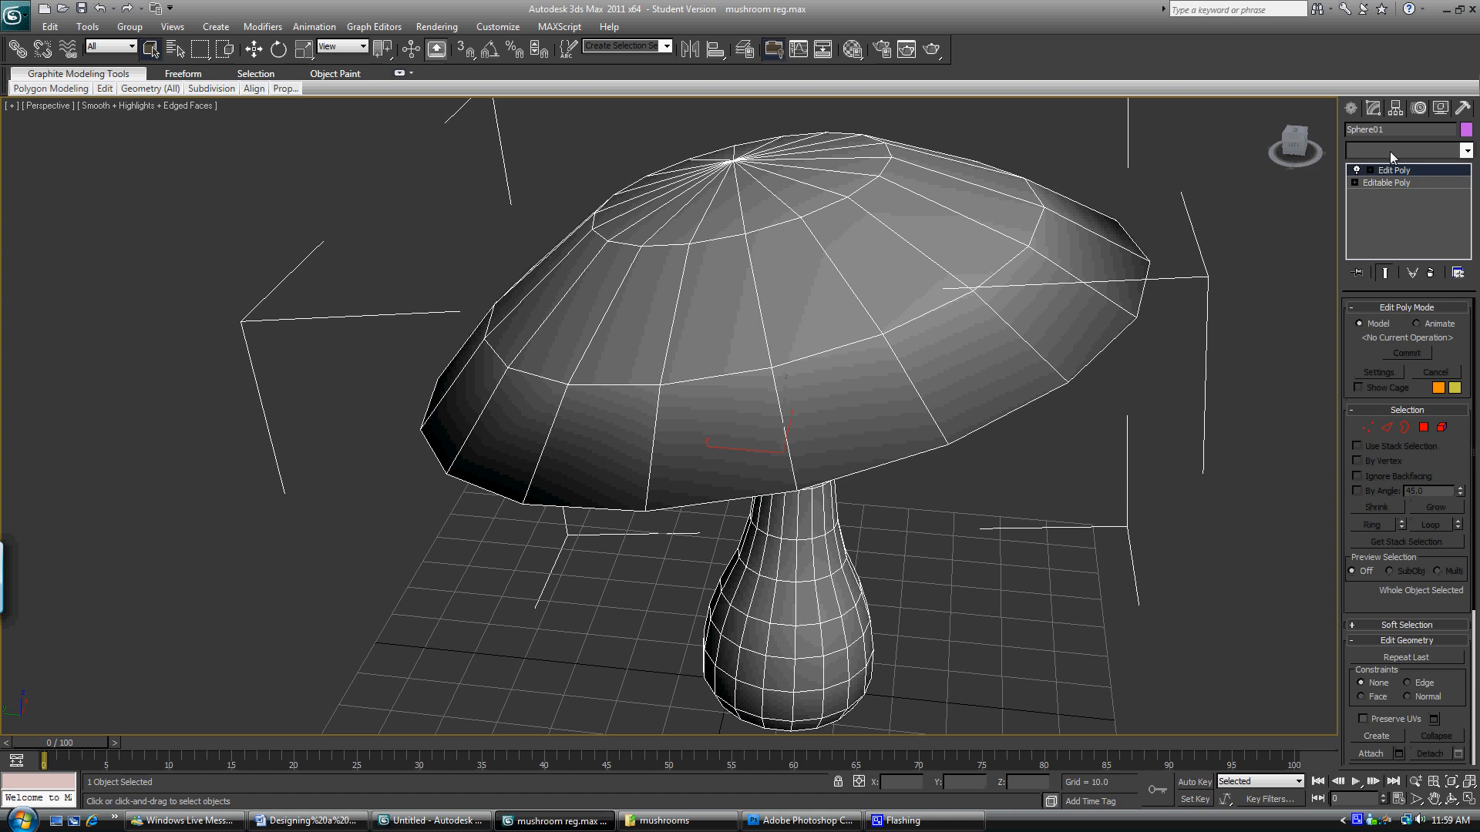
left_click(1390, 151)
key("u")
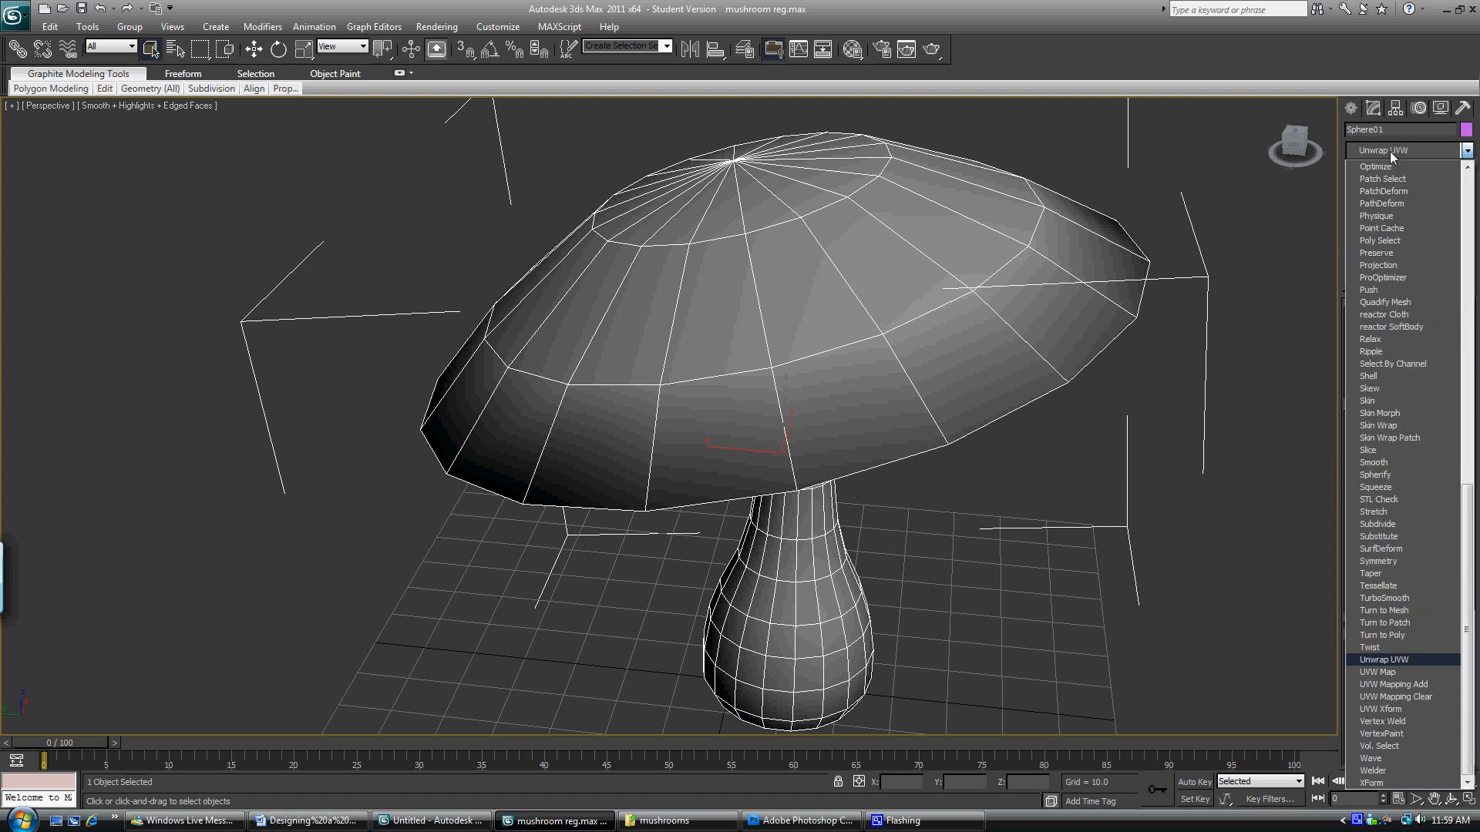
key("n")
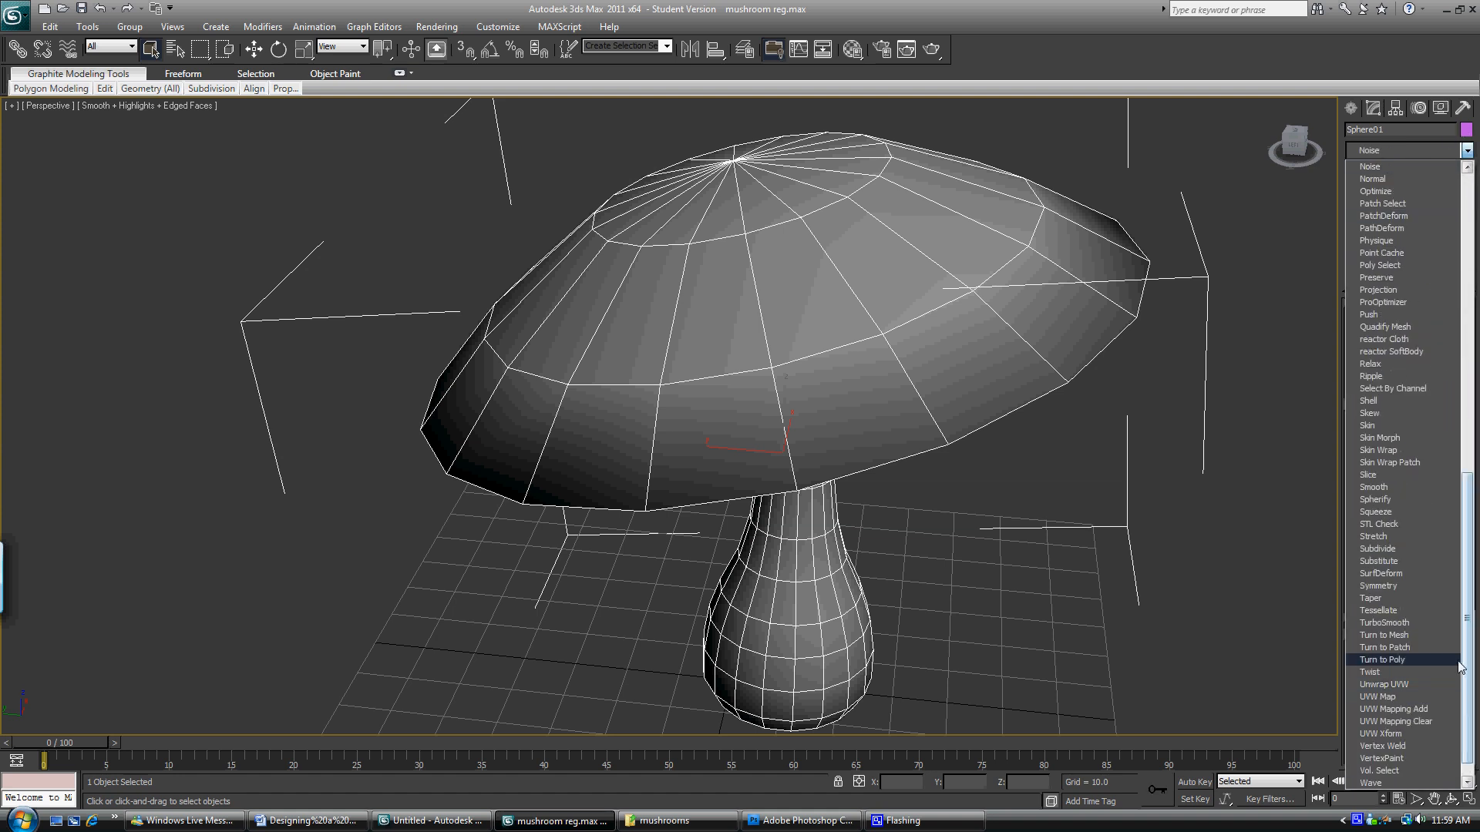
scroll(1408, 665, "down", 1)
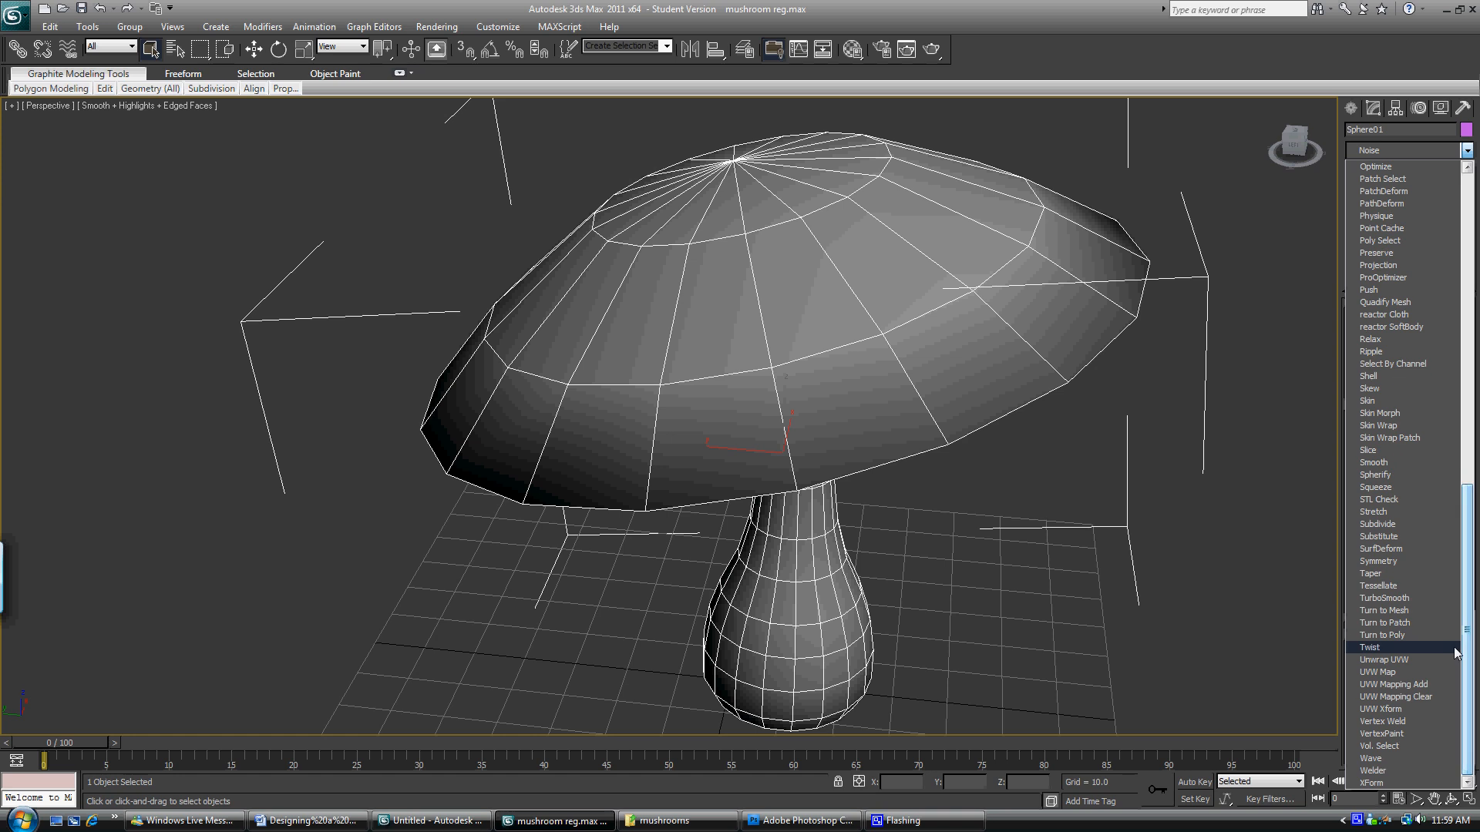
left_click(1406, 660)
Open the UV editor for the mushroom's Unwrap UVW modifier and reposition its window beside the model.
scroll(1441, 393, "down", 3)
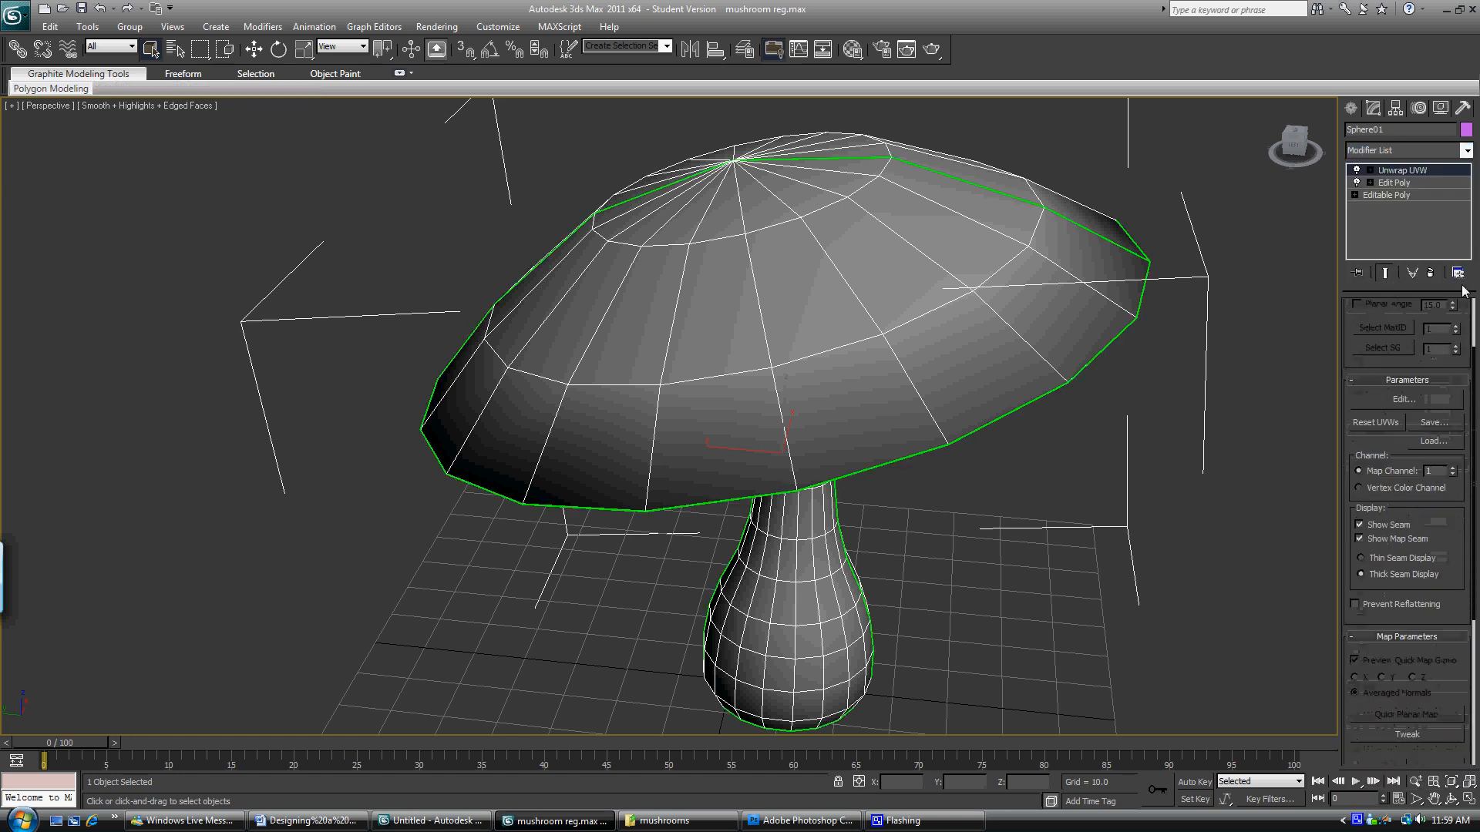
left_click(1423, 407)
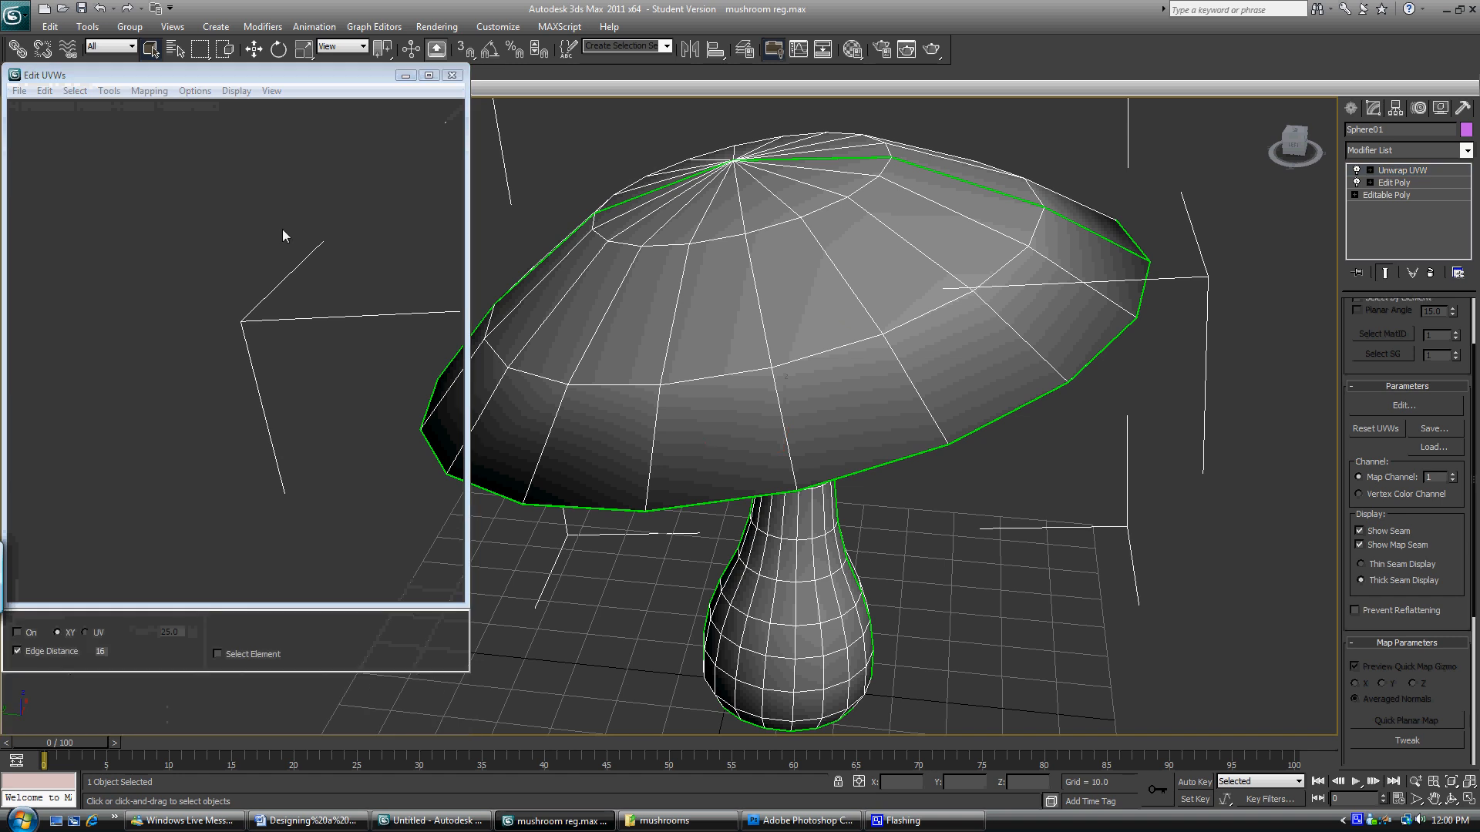
left_click_drag(274, 77, 359, 127)
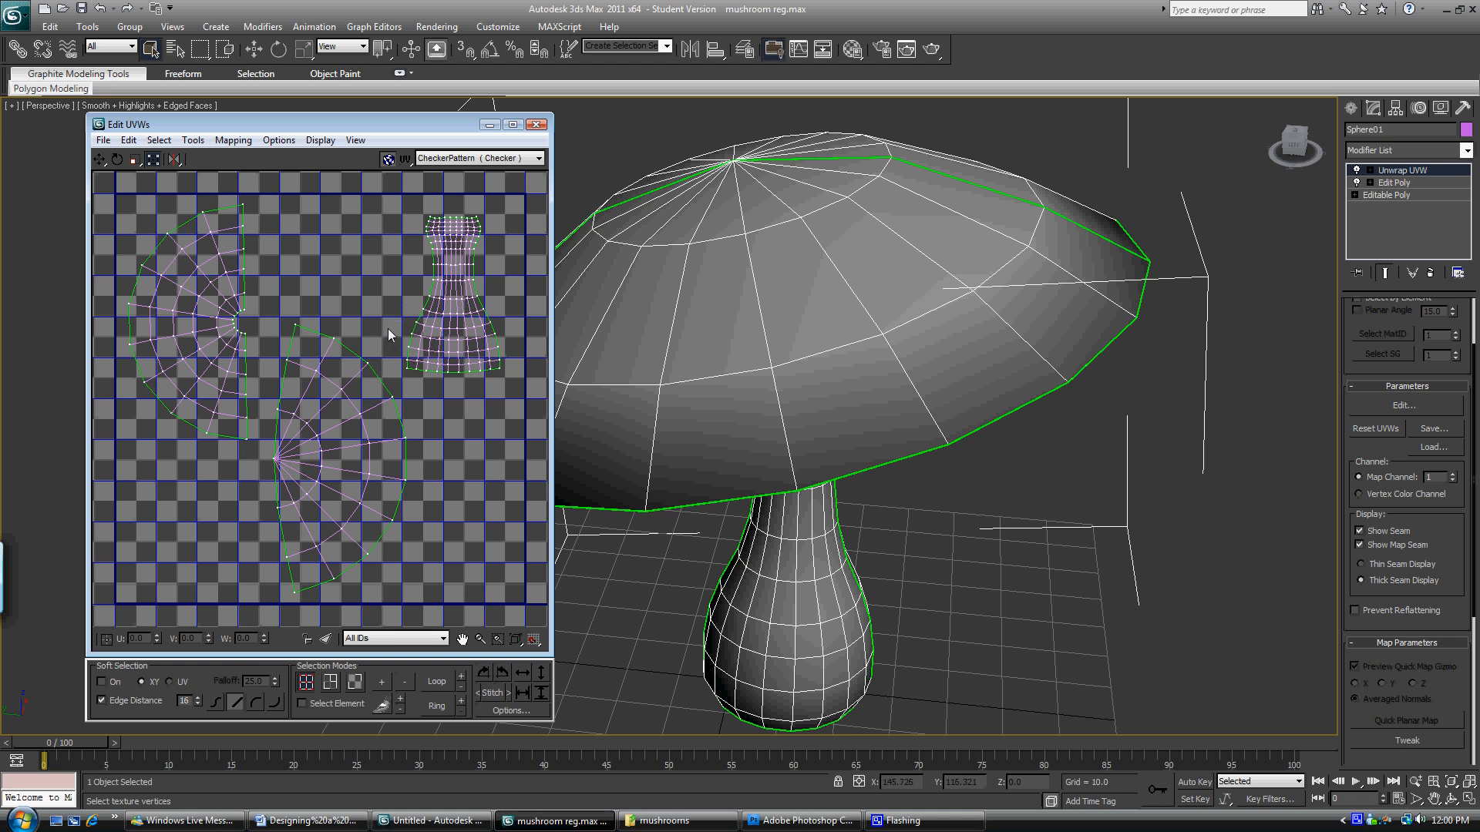
Examine the stem's UV shell and the two fan-shaped shells in the mushroom's UV layout.
scroll(389, 335, "up", 3)
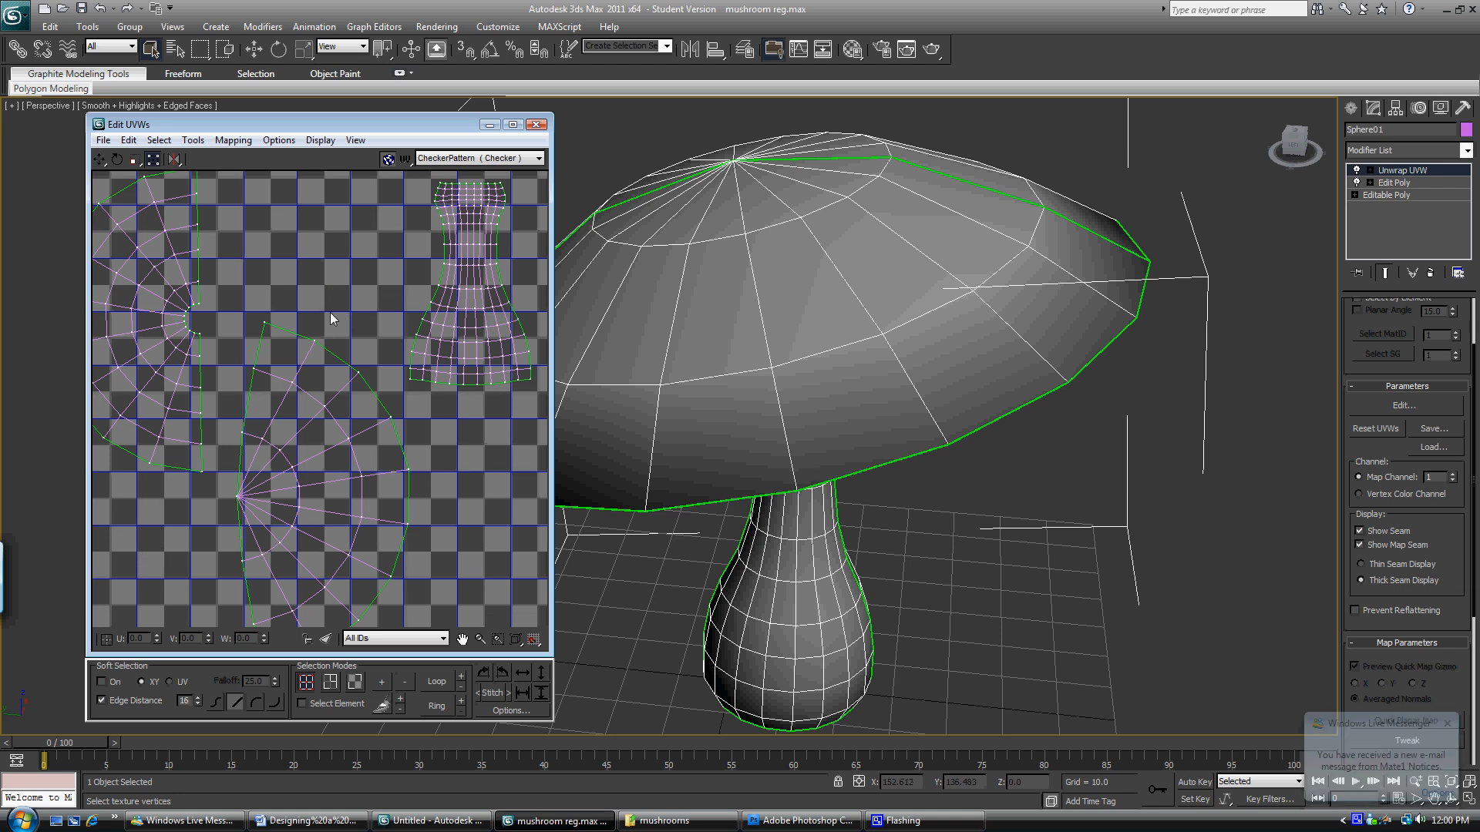
middle_click_drag(333, 312, 274, 362)
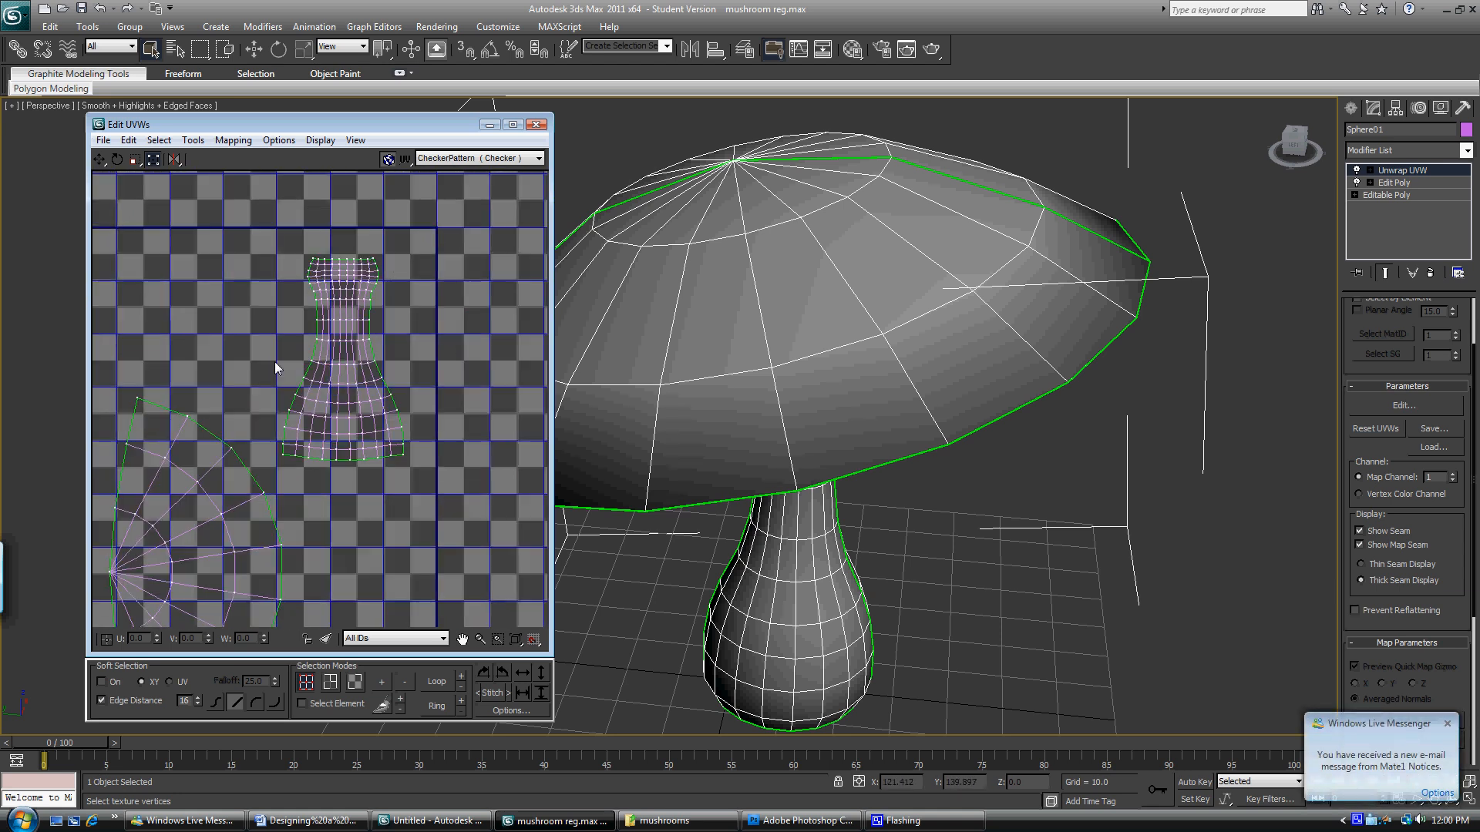
scroll(274, 362, "up", 3)
middle_click_drag(444, 313, 395, 374)
scroll(429, 274, "down", 2)
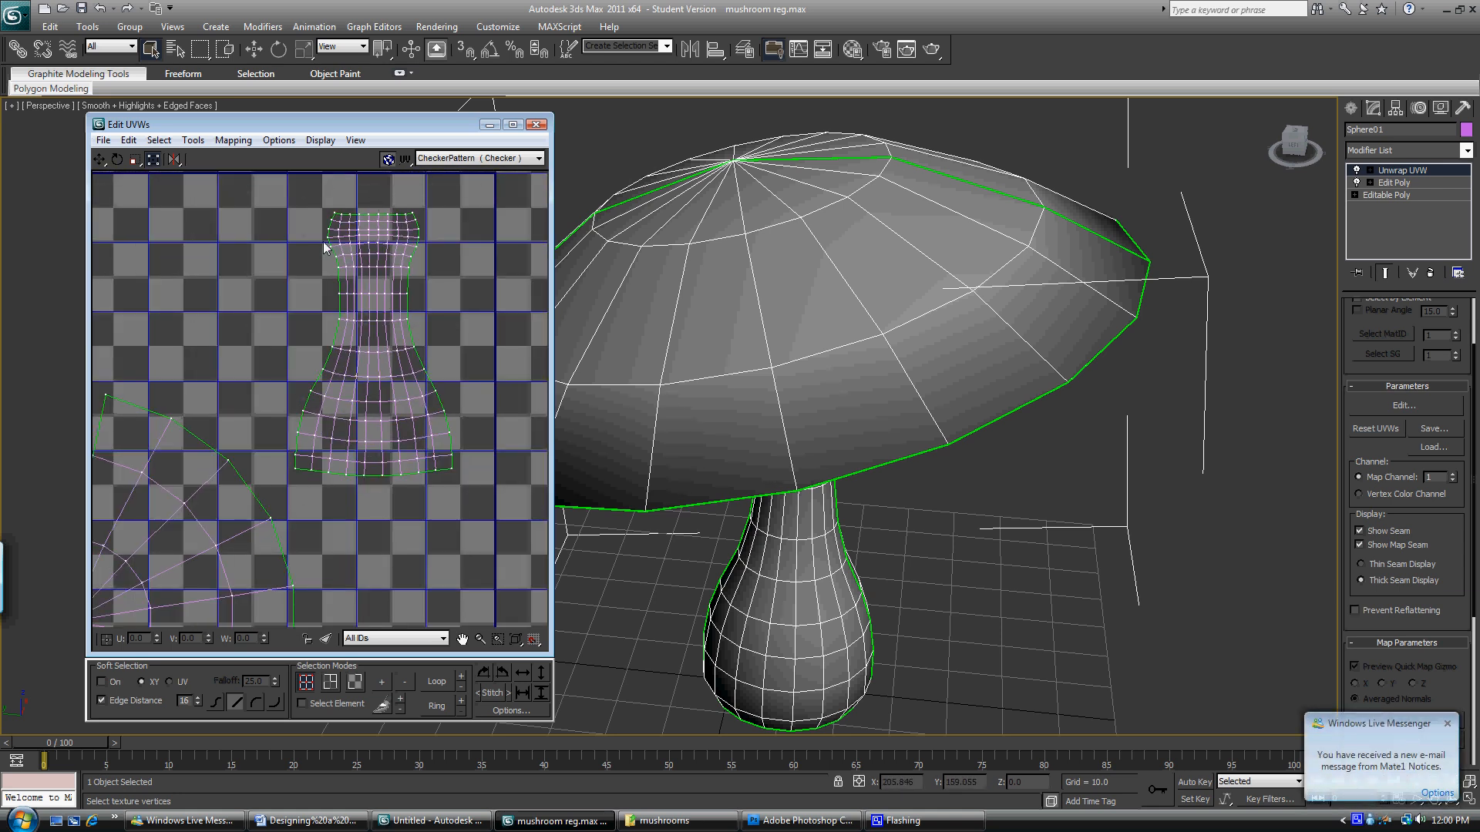
middle_click_drag(160, 509, 392, 365)
scroll(383, 410, "down", 2)
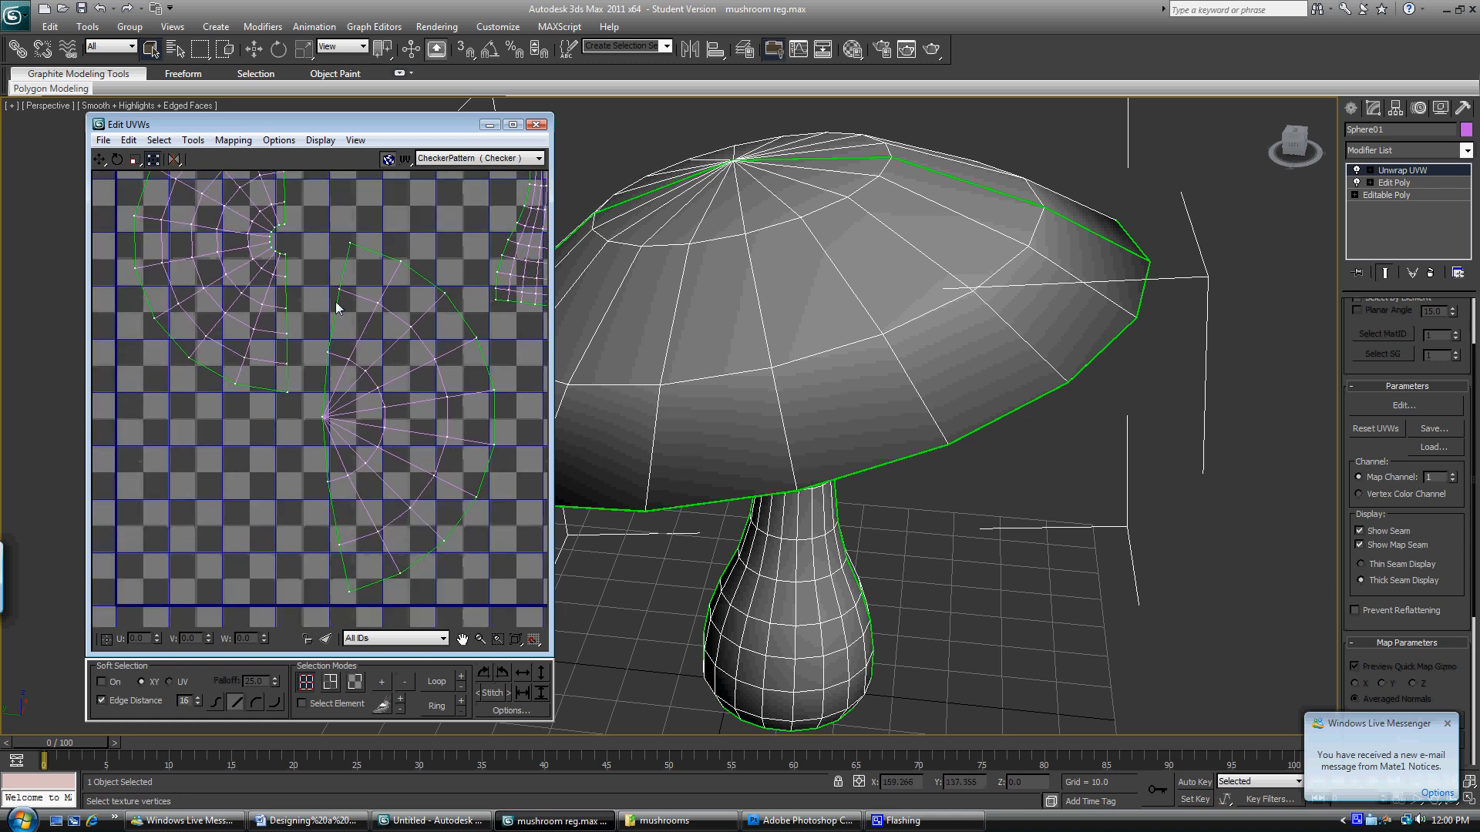
middle_click_drag(311, 295, 372, 530)
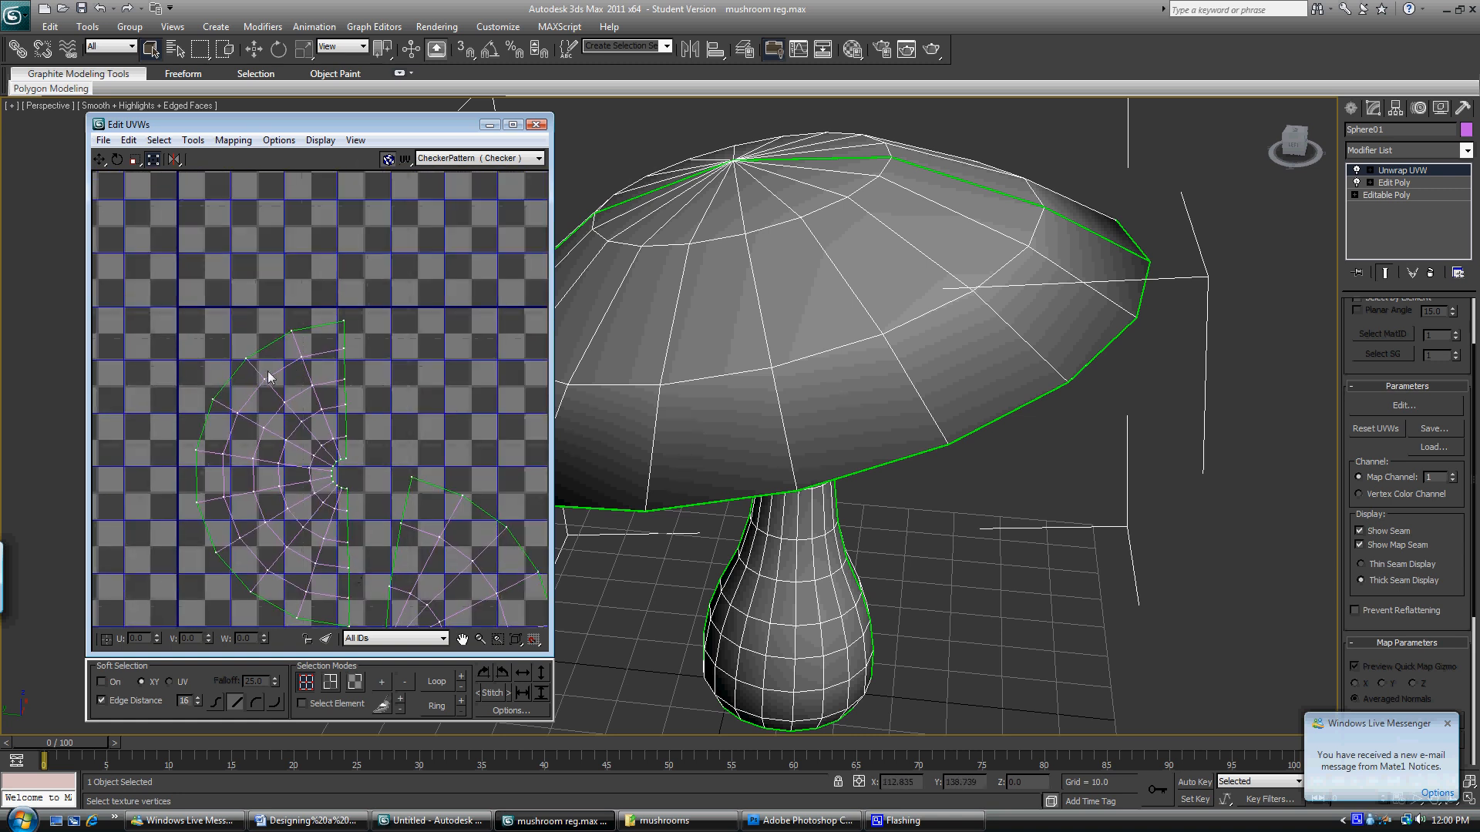
middle_click_drag(420, 460, 379, 409)
scroll(416, 432, "down", 2)
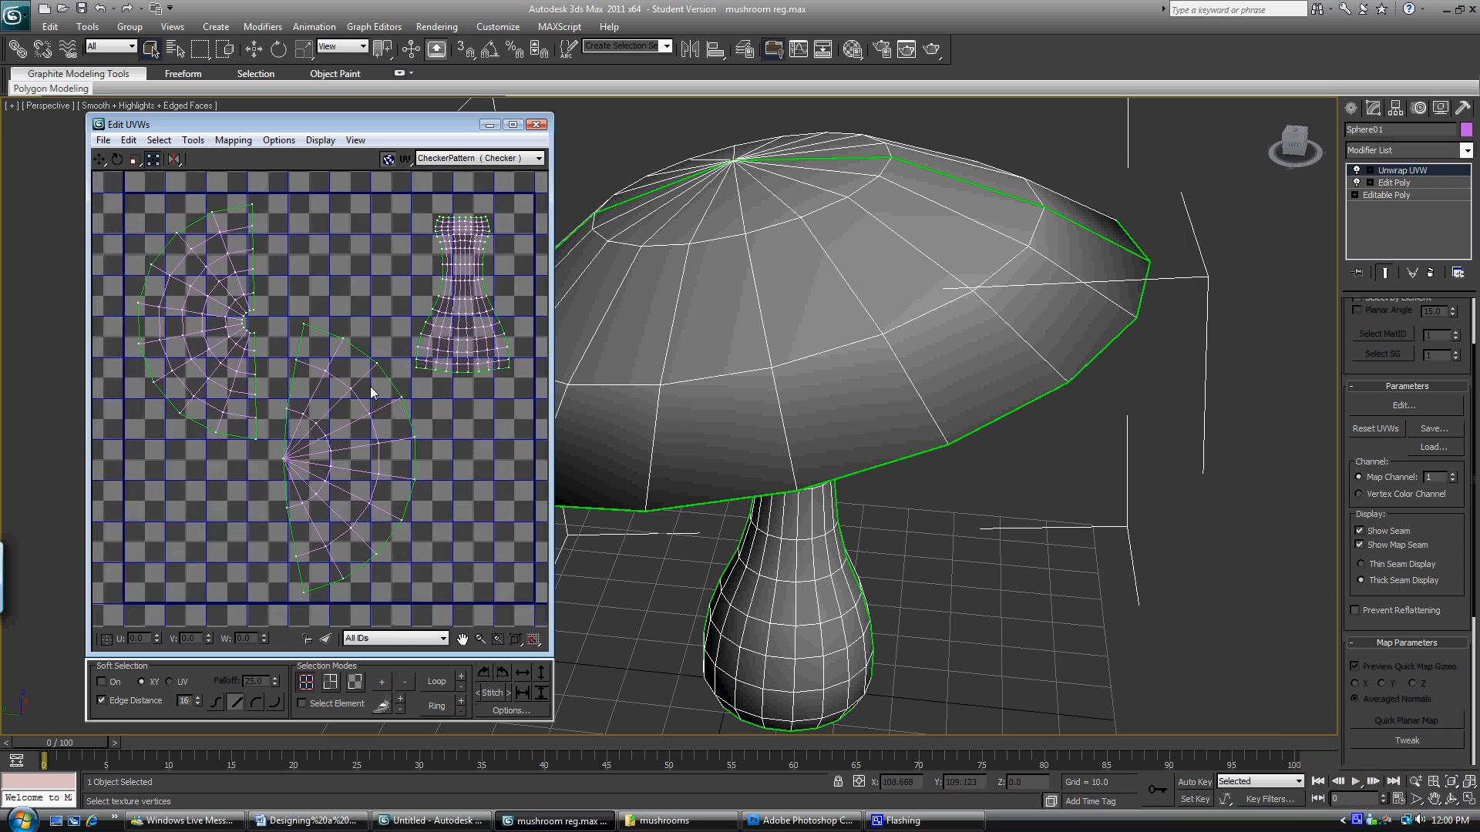
middle_click_drag(372, 370, 372, 347)
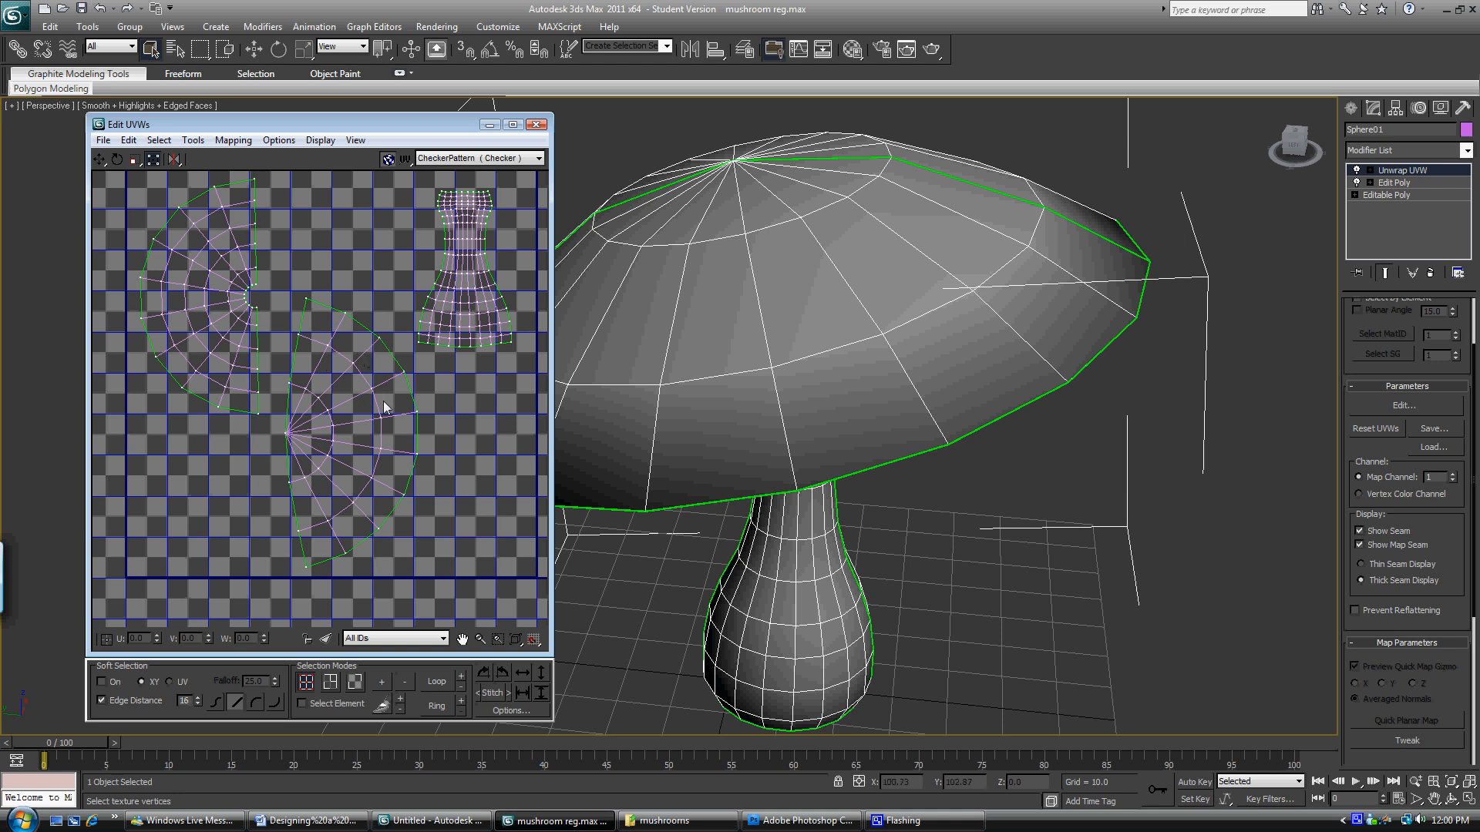
middle_click_drag(391, 394, 373, 429)
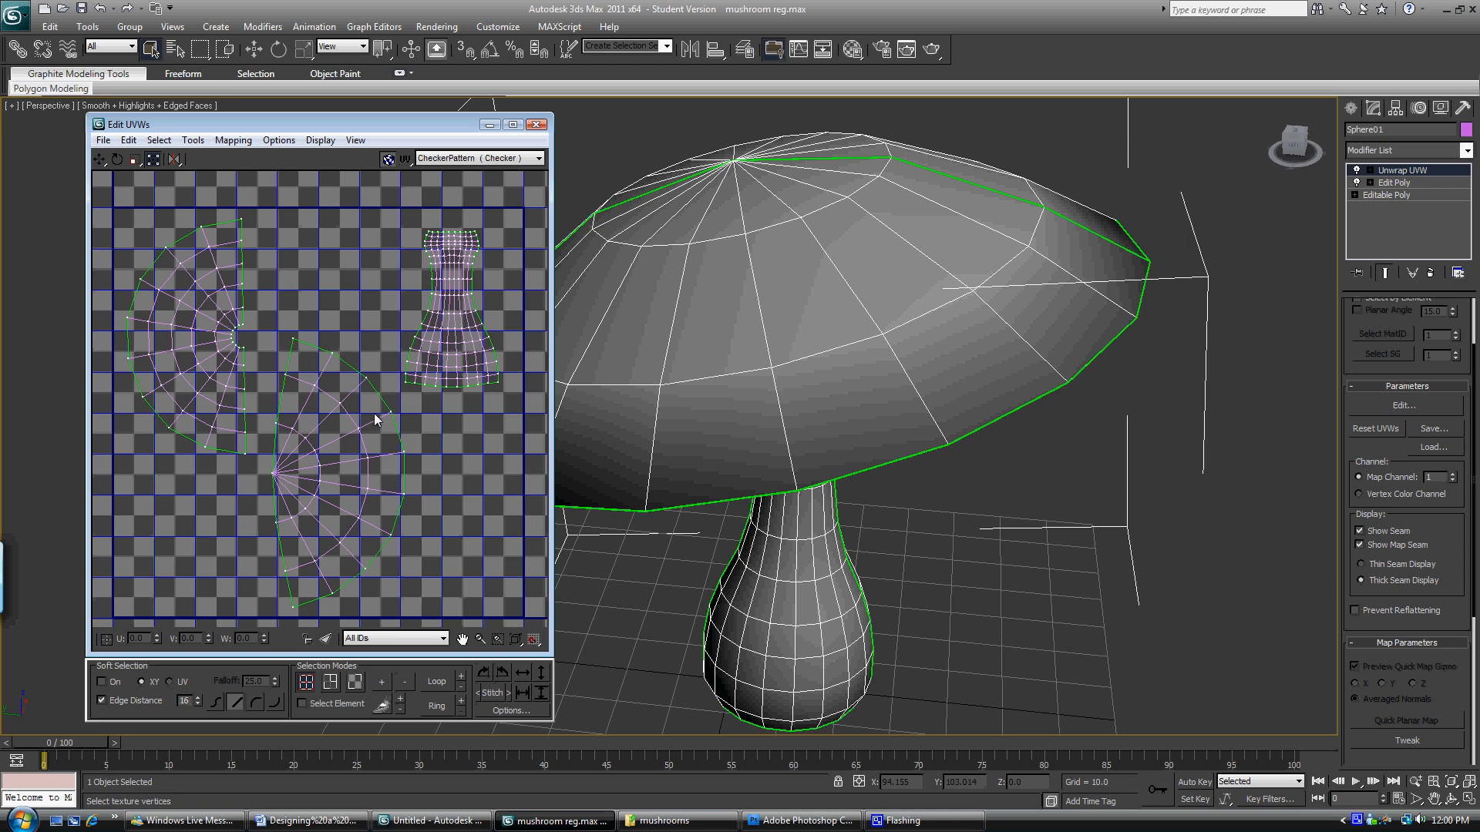
mouse_move(416, 364)
middle_mouse_down()
mouse_move(372, 424)
mouse_move(408, 366)
middle_mouse_up()
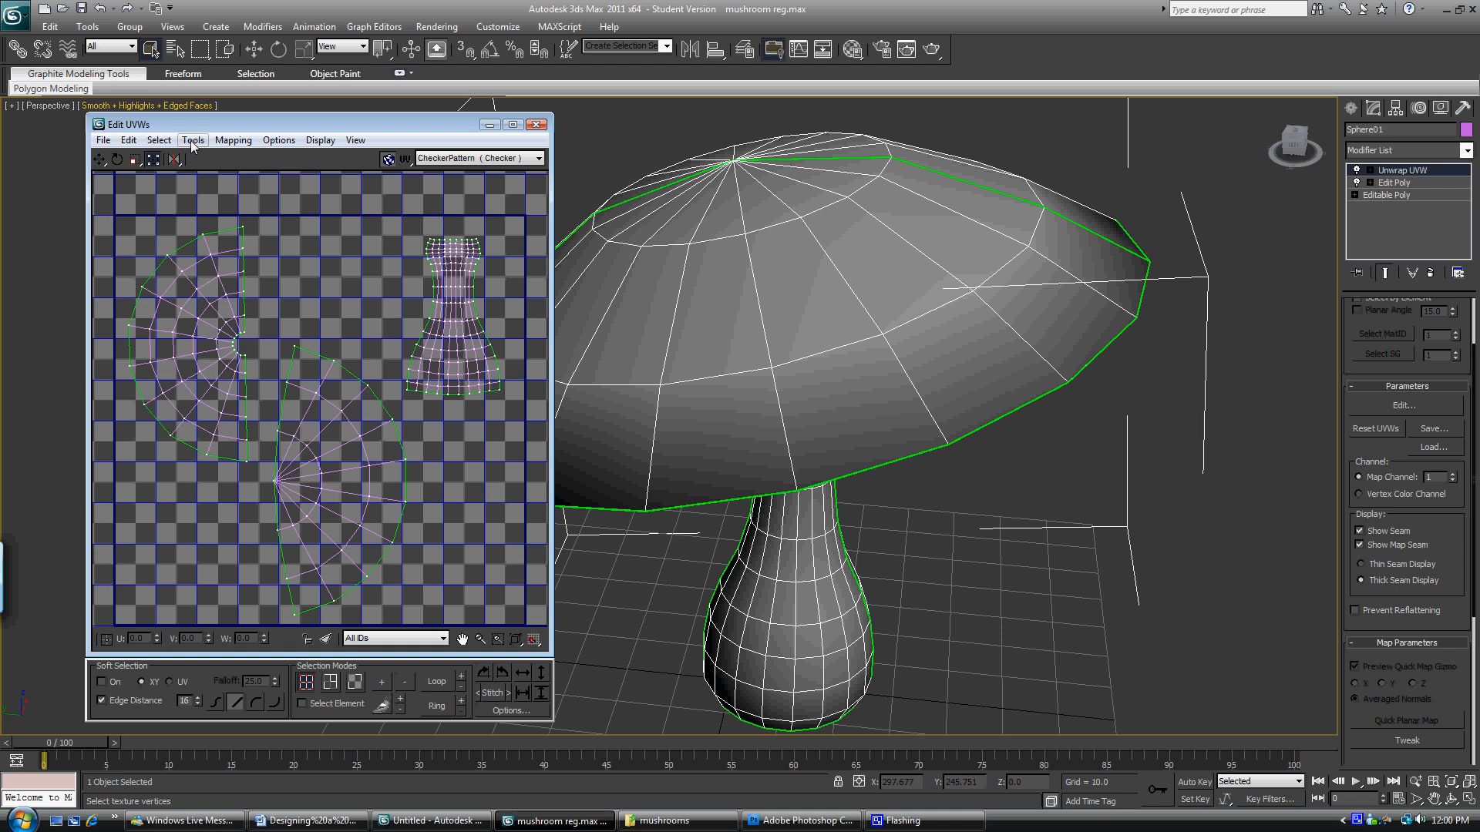
Open the UVW template render settings and try to render the template at 2048 × 2048.
left_click(193, 141)
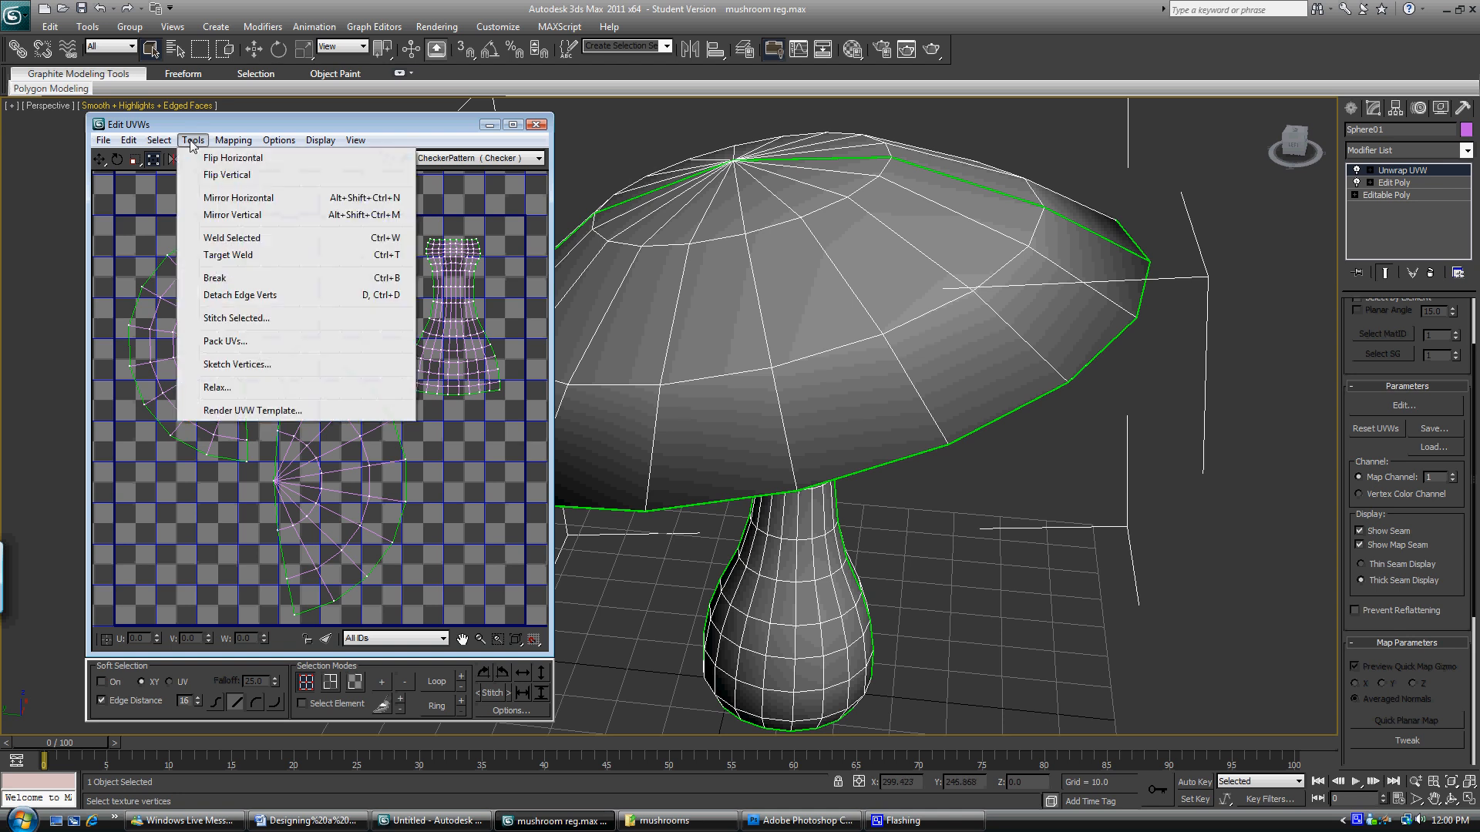
left_click(274, 413)
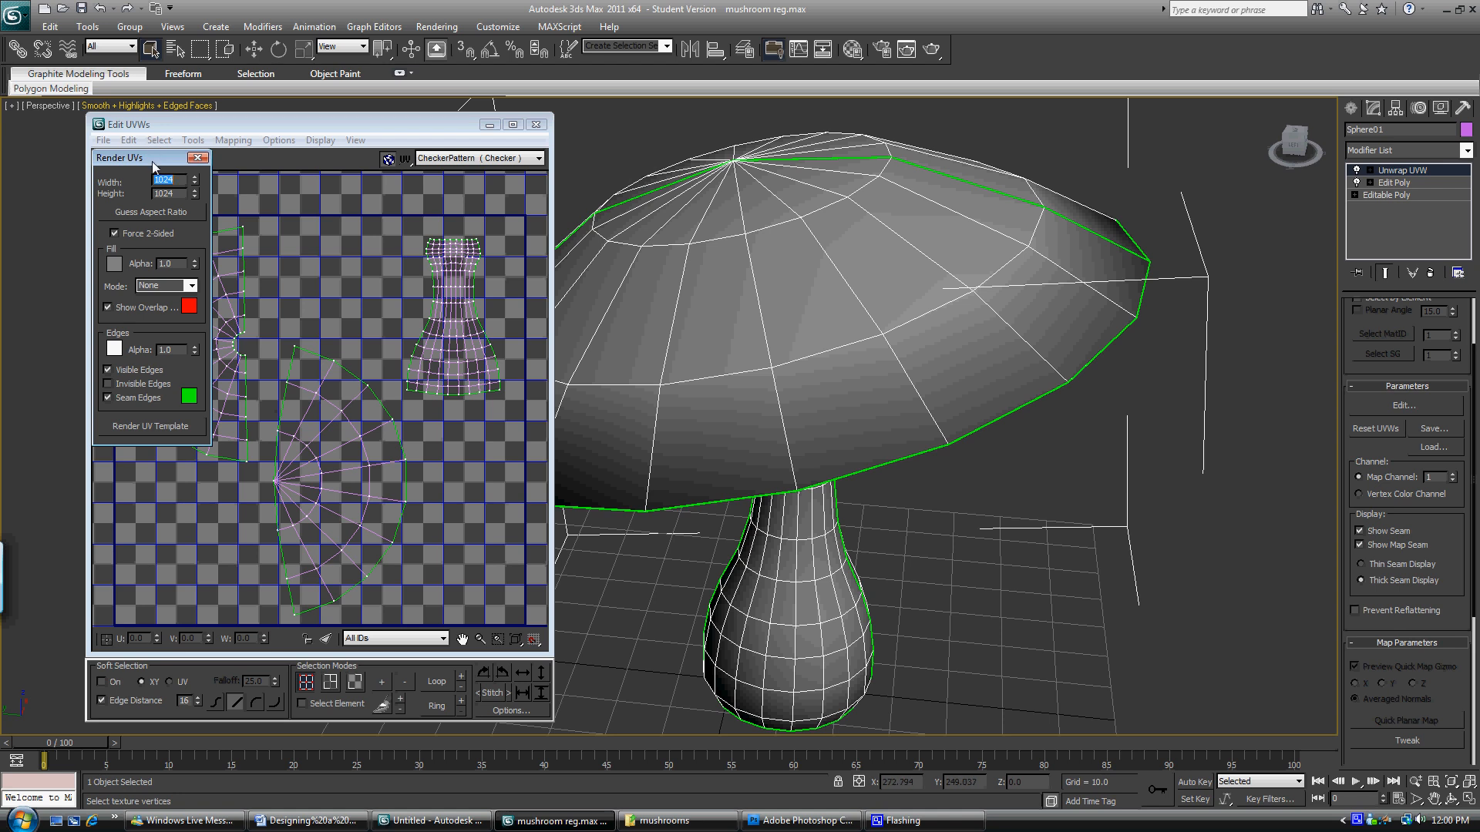
left_click_drag(154, 160, 318, 207)
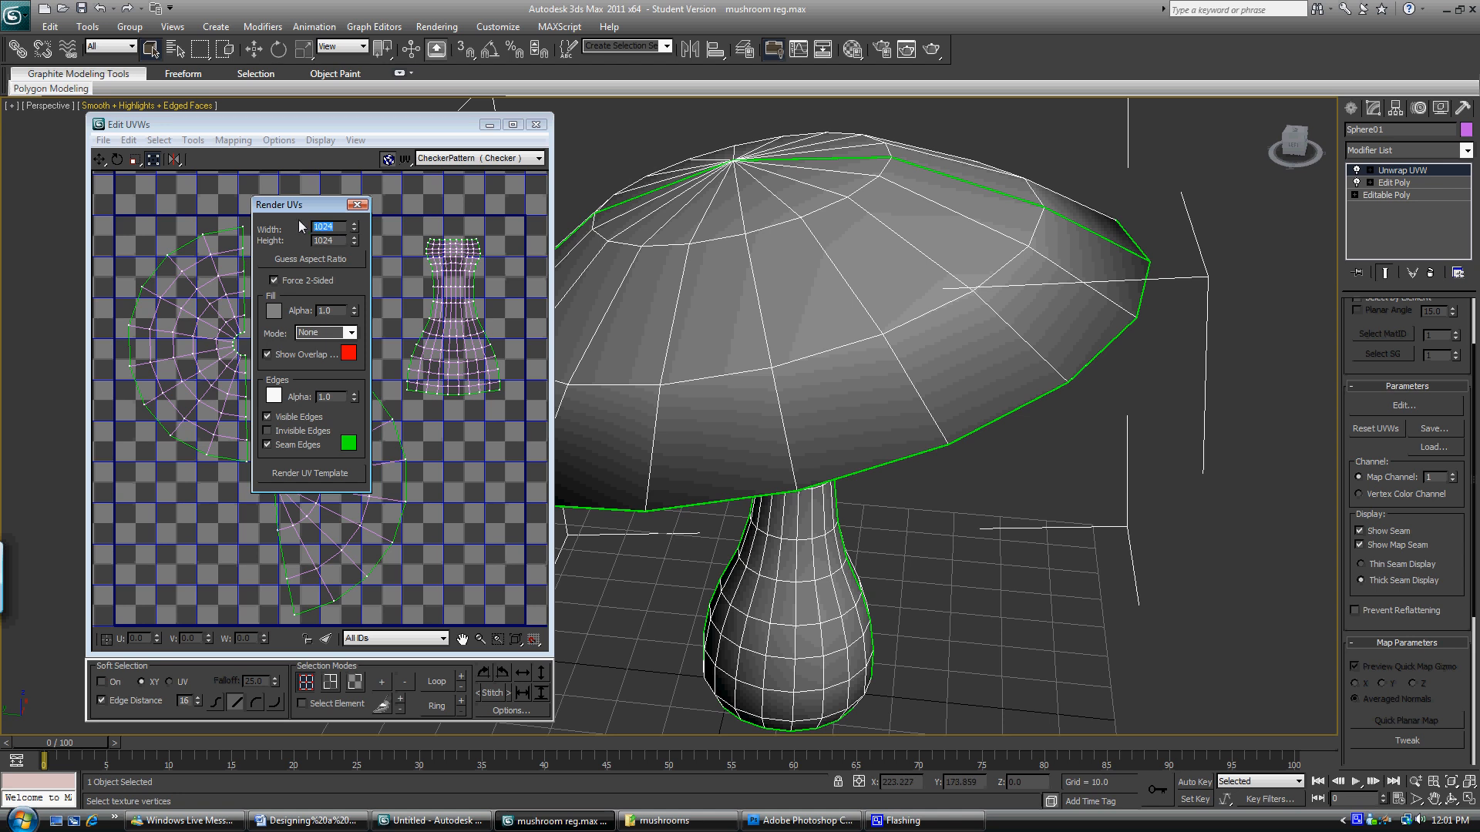
type("2048")
left_click(315, 477)
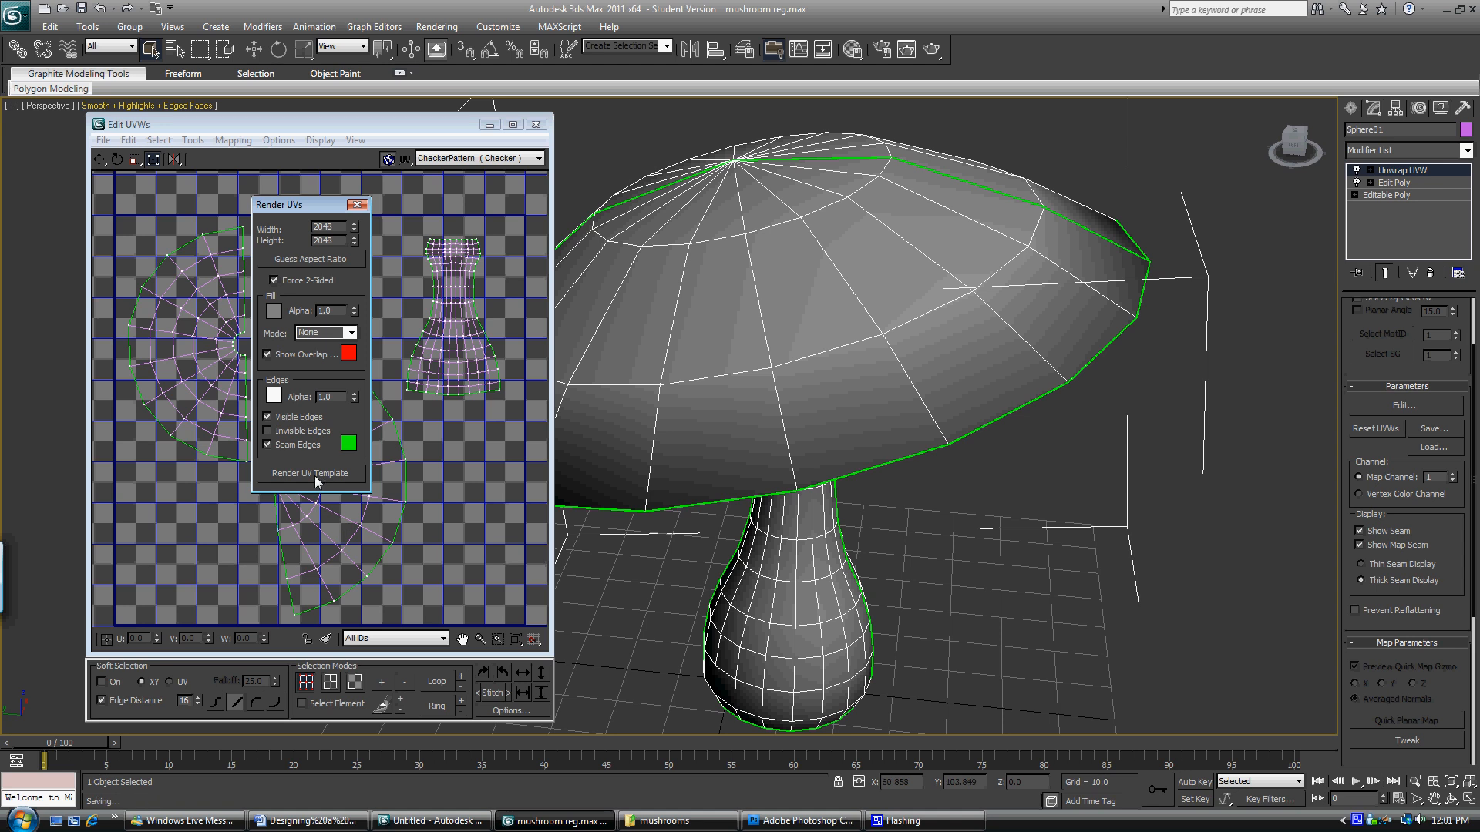
Render the UV template at 1024 × 1024 and move the rendered map so the whole layout width shows.
double_click(330, 227)
type("1024")
key("Tab")
left_click(333, 474)
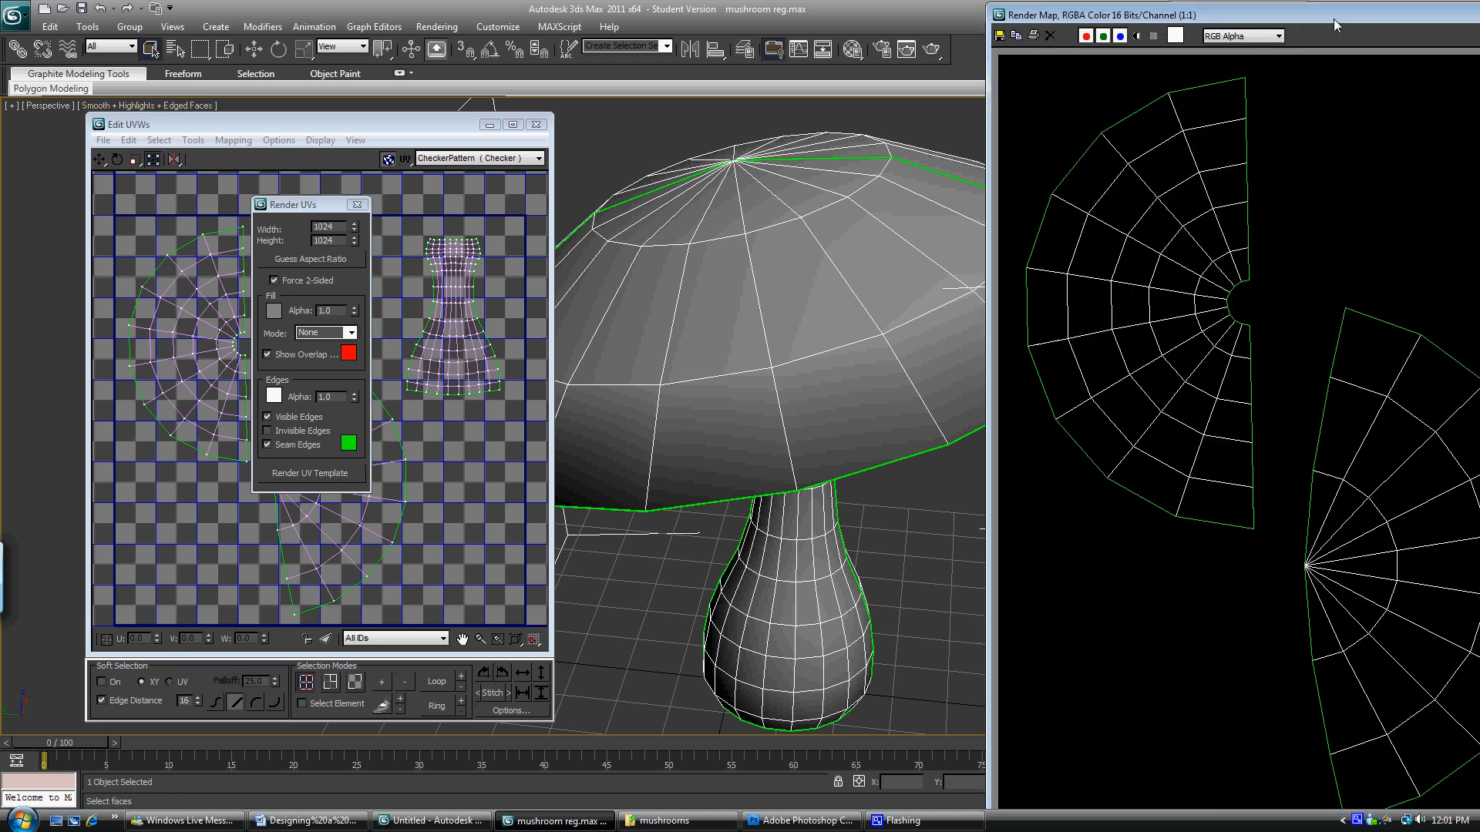
left_click_drag(1348, 52, 693, 13)
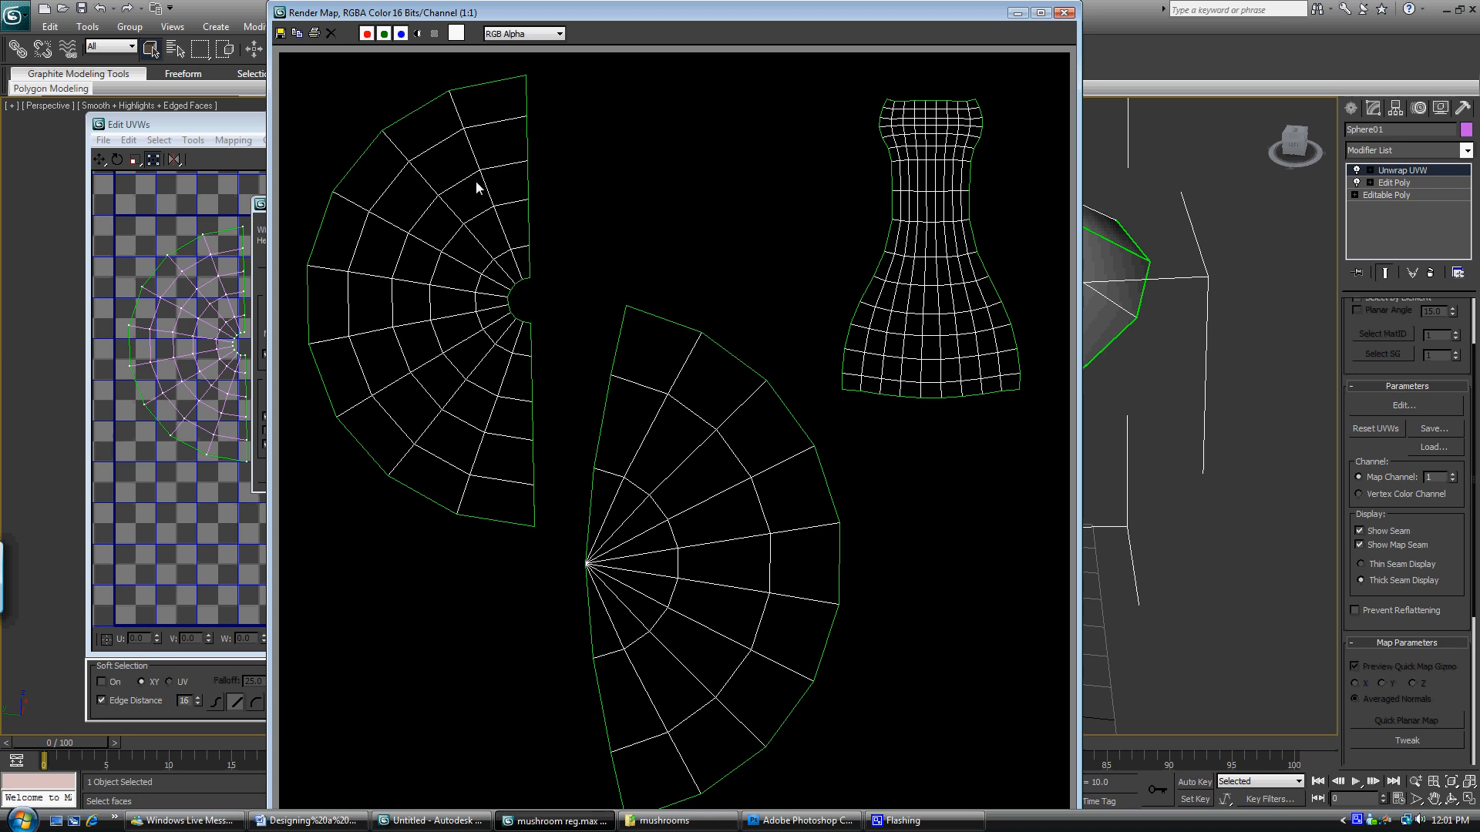
Choose Targa as the save format for the rendered UV map and leave the save dialog without saving.
left_click(281, 33)
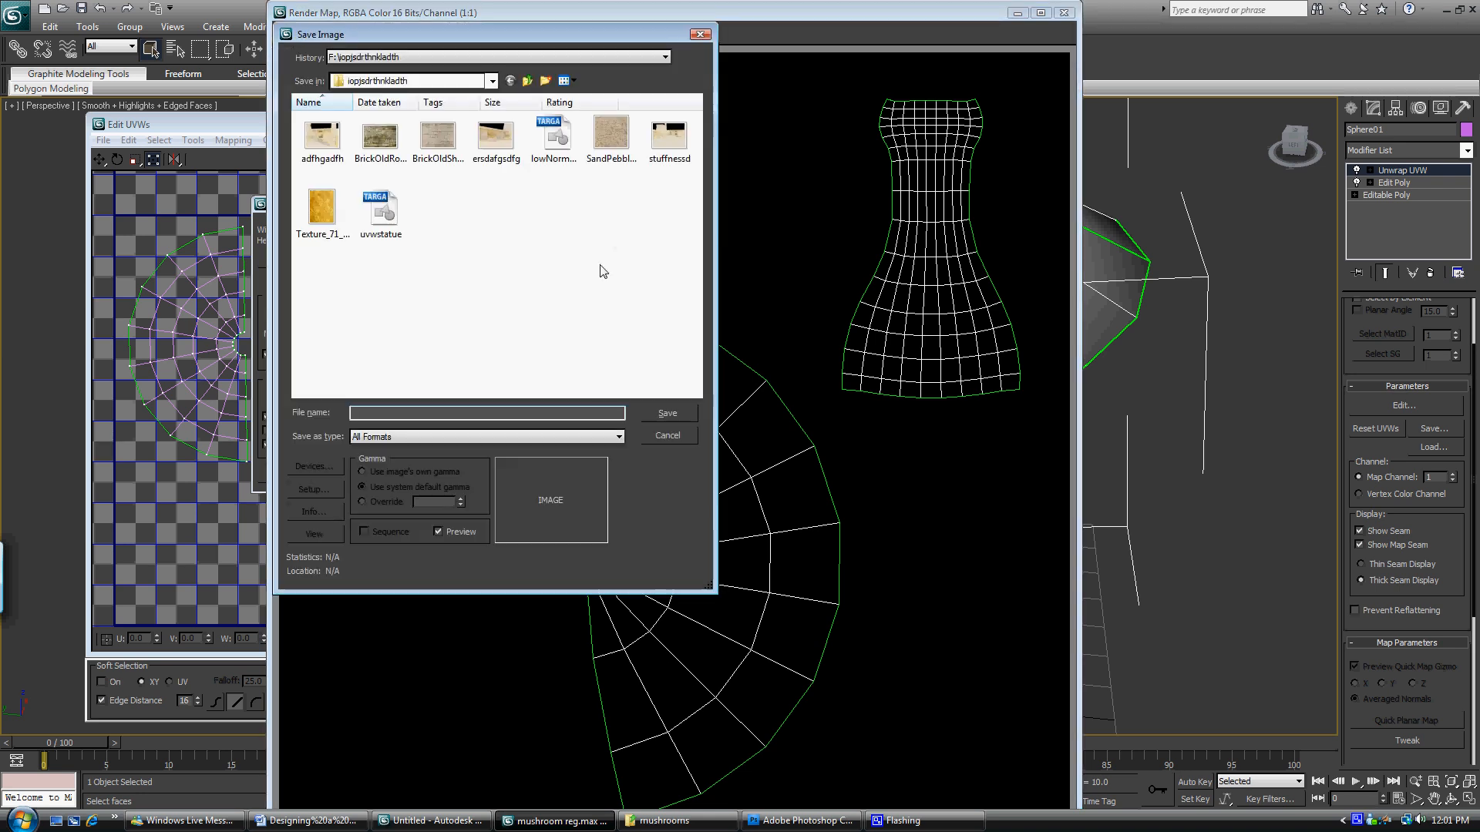
left_click(434, 438)
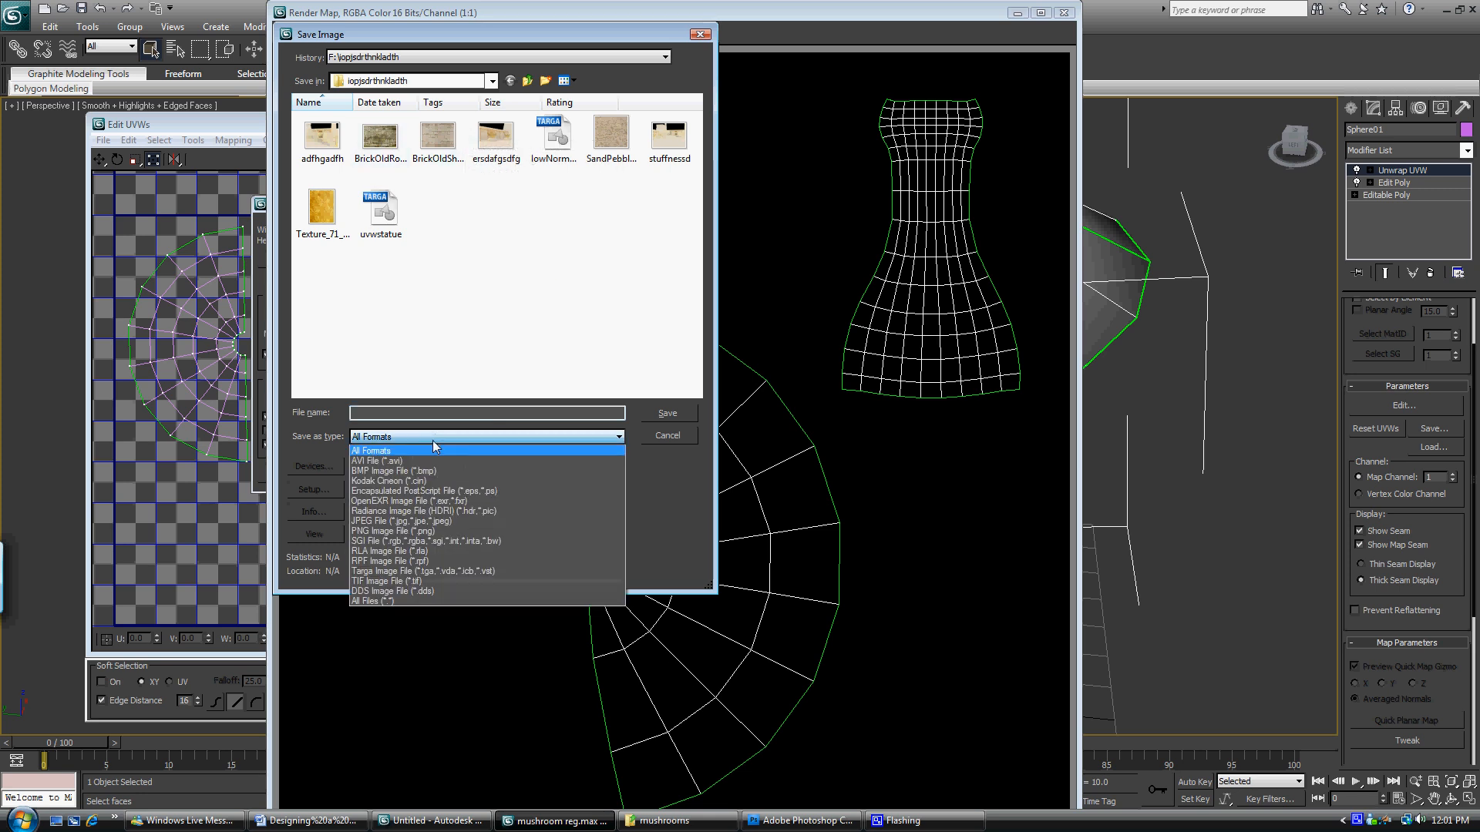
left_click(406, 572)
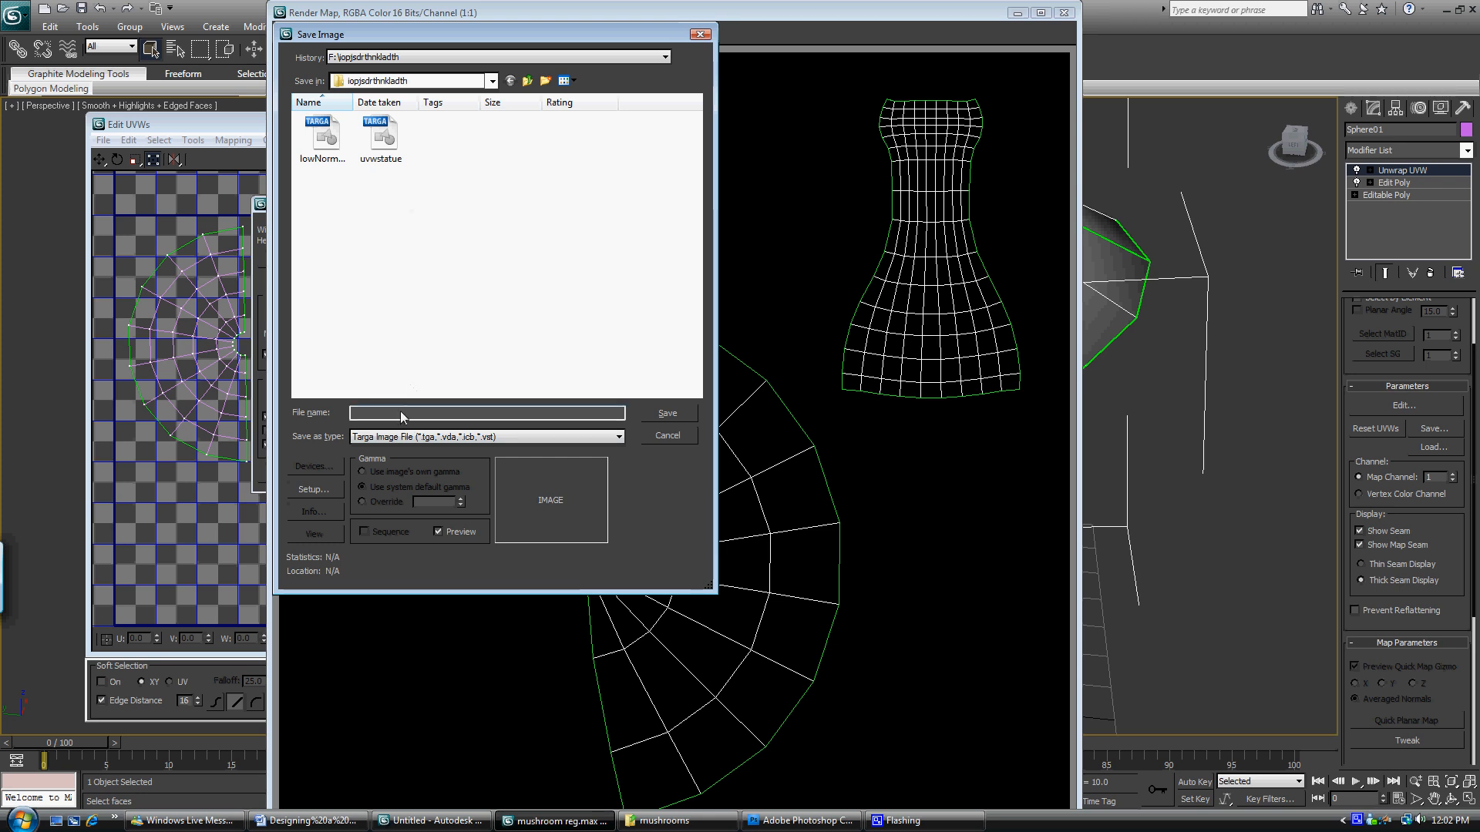
left_click(699, 35)
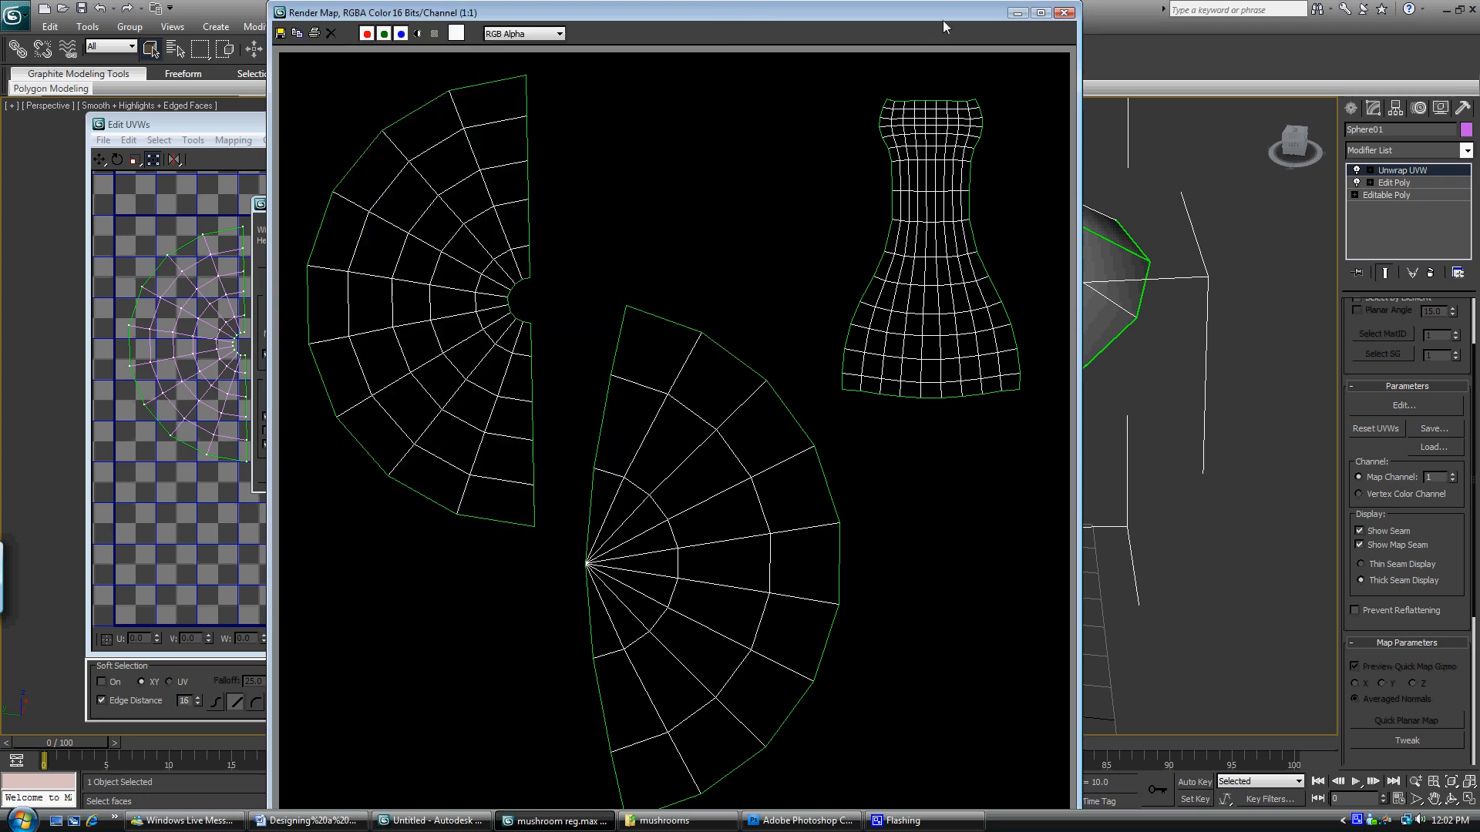
Close the rendered map, the Render UVs settings and the UV editor.
left_click_drag(943, 23, 928, 48)
left_click(1049, 38)
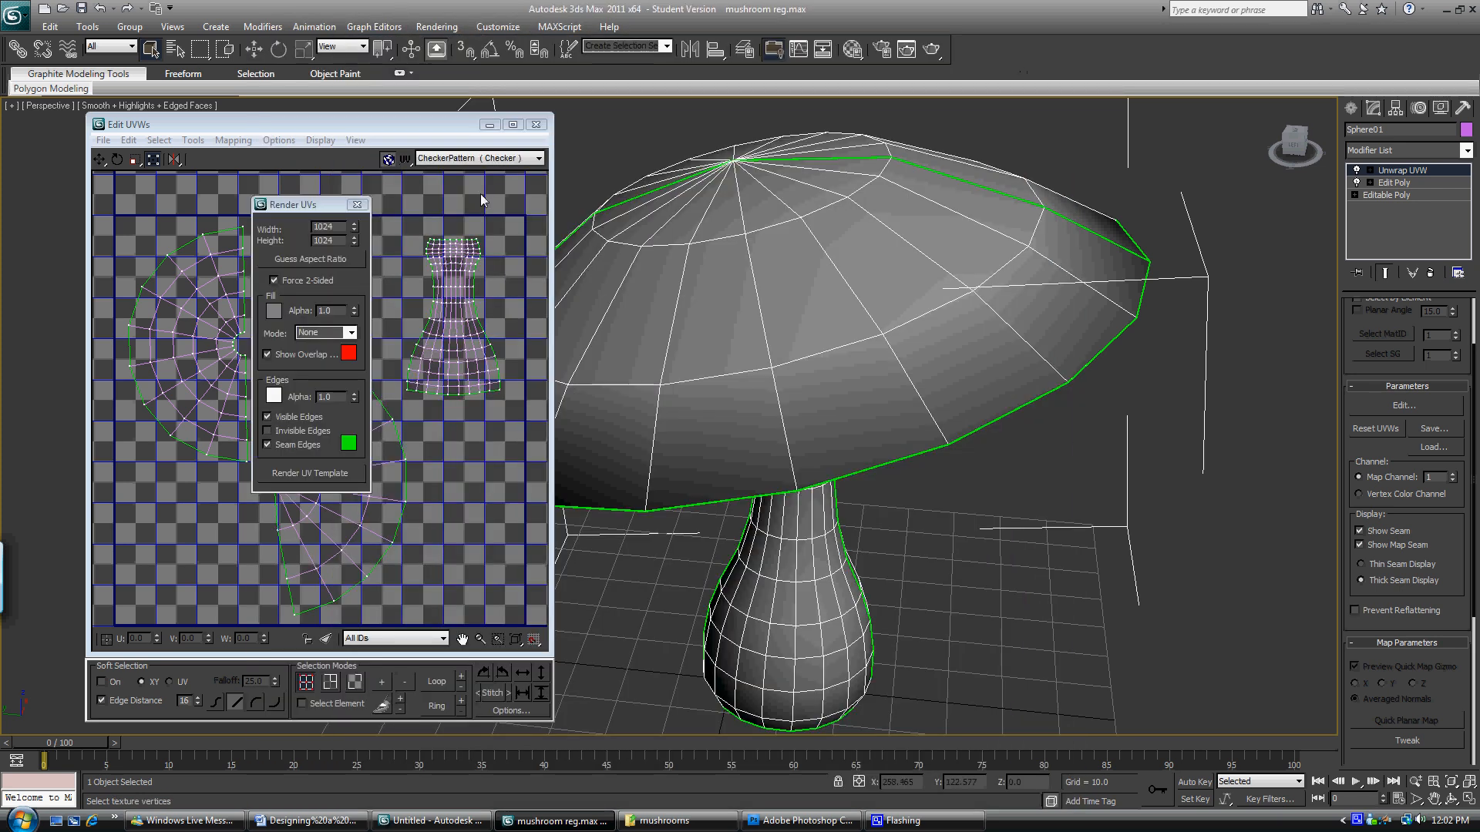
left_click(355, 205)
left_click(537, 125)
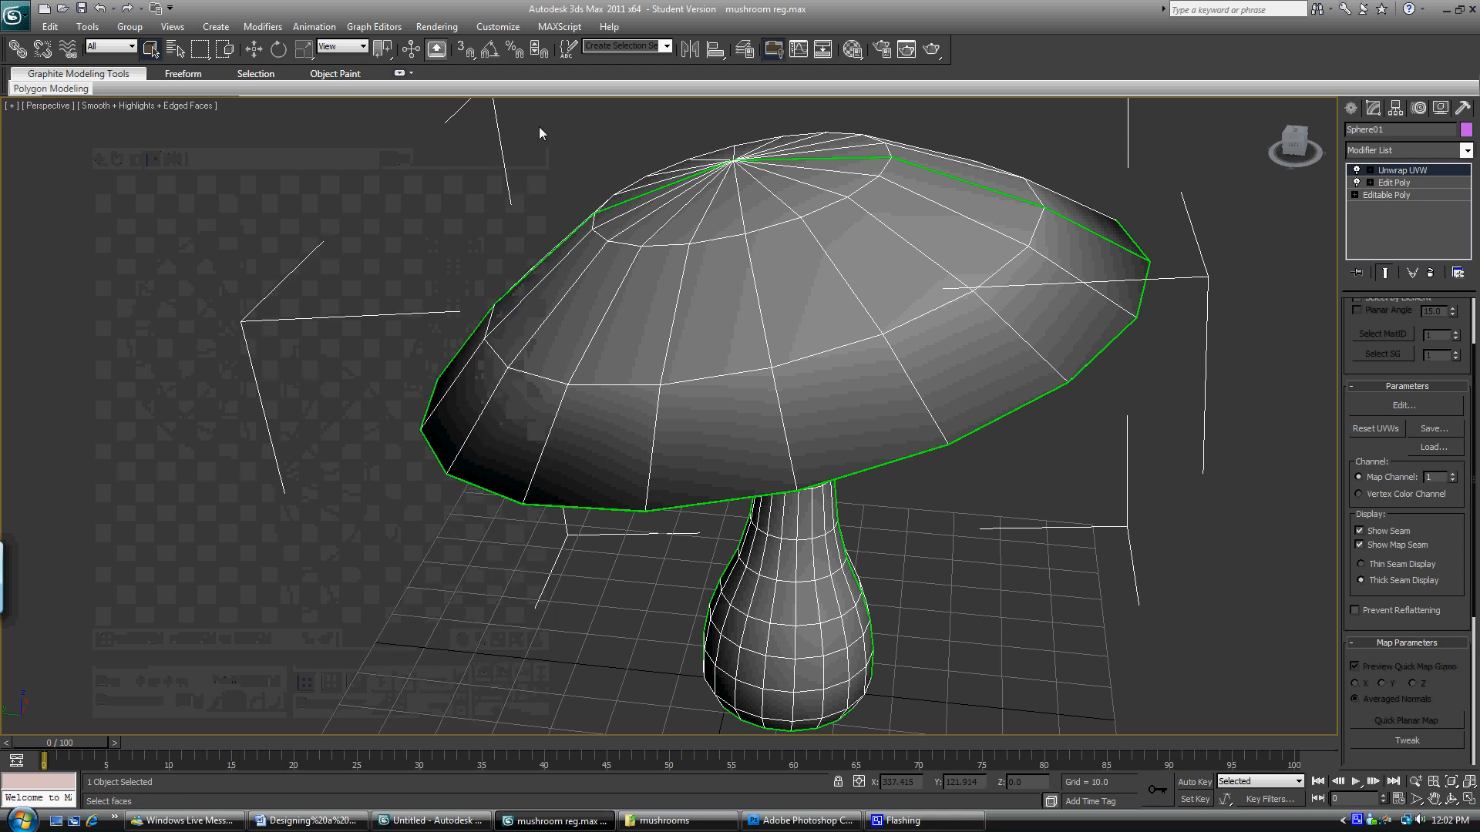
Switch to Photoshop and browse the mushrooms folder for the UV template file without opening anything.
left_click(829, 817)
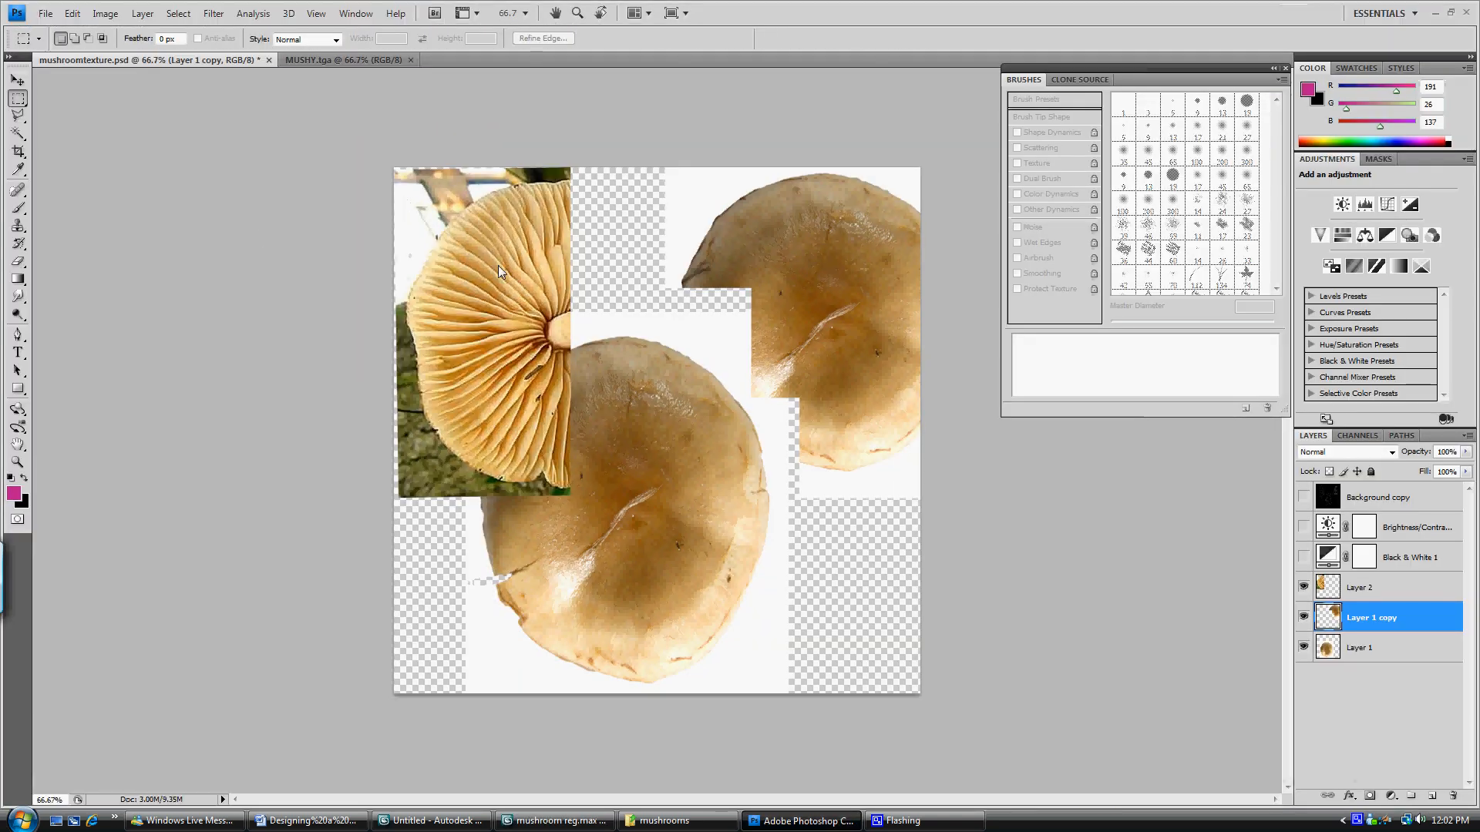
left_click(45, 14)
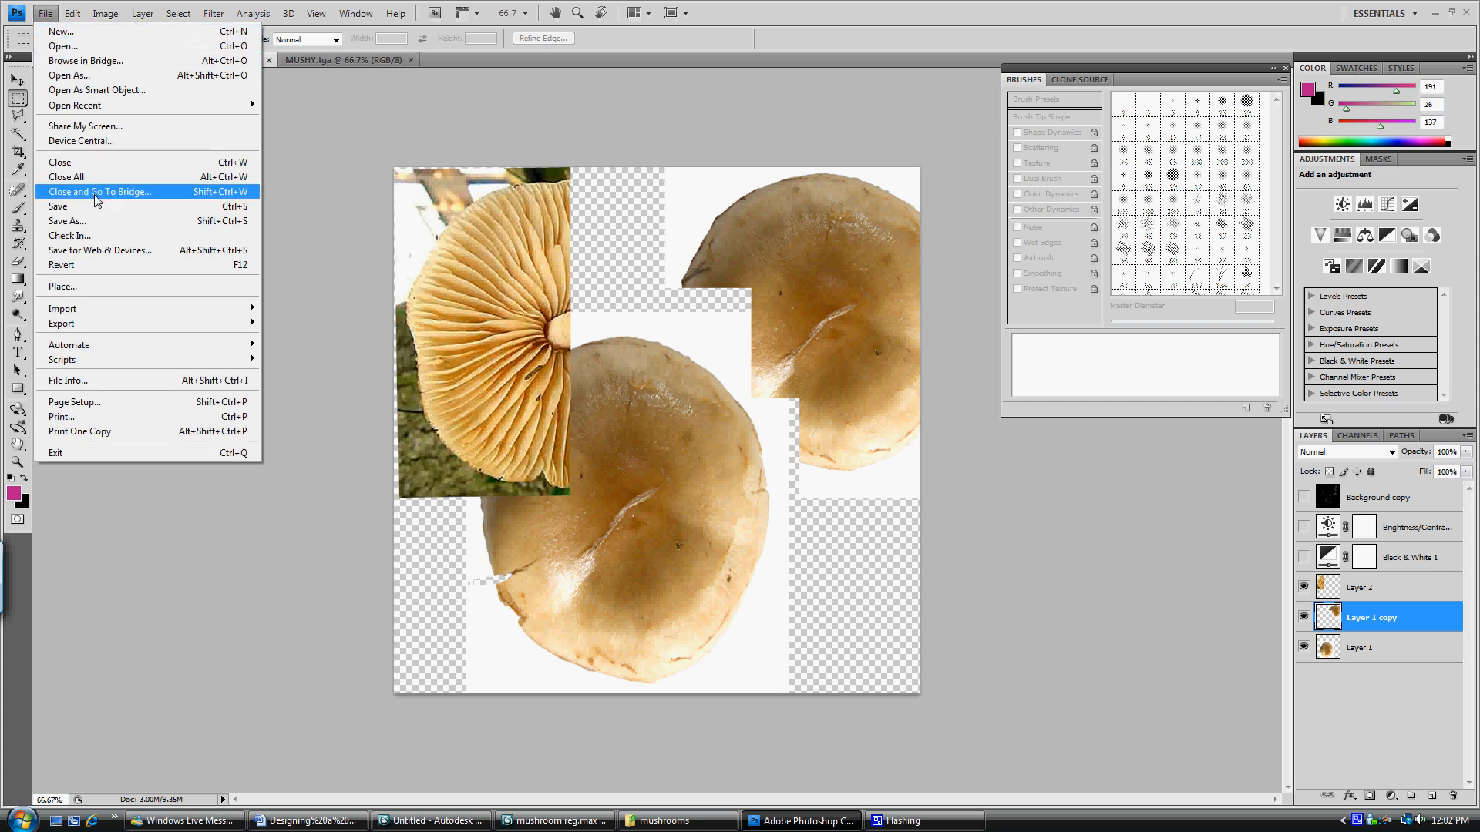
left_click(70, 74)
left_click_drag(1006, 194, 1008, 312)
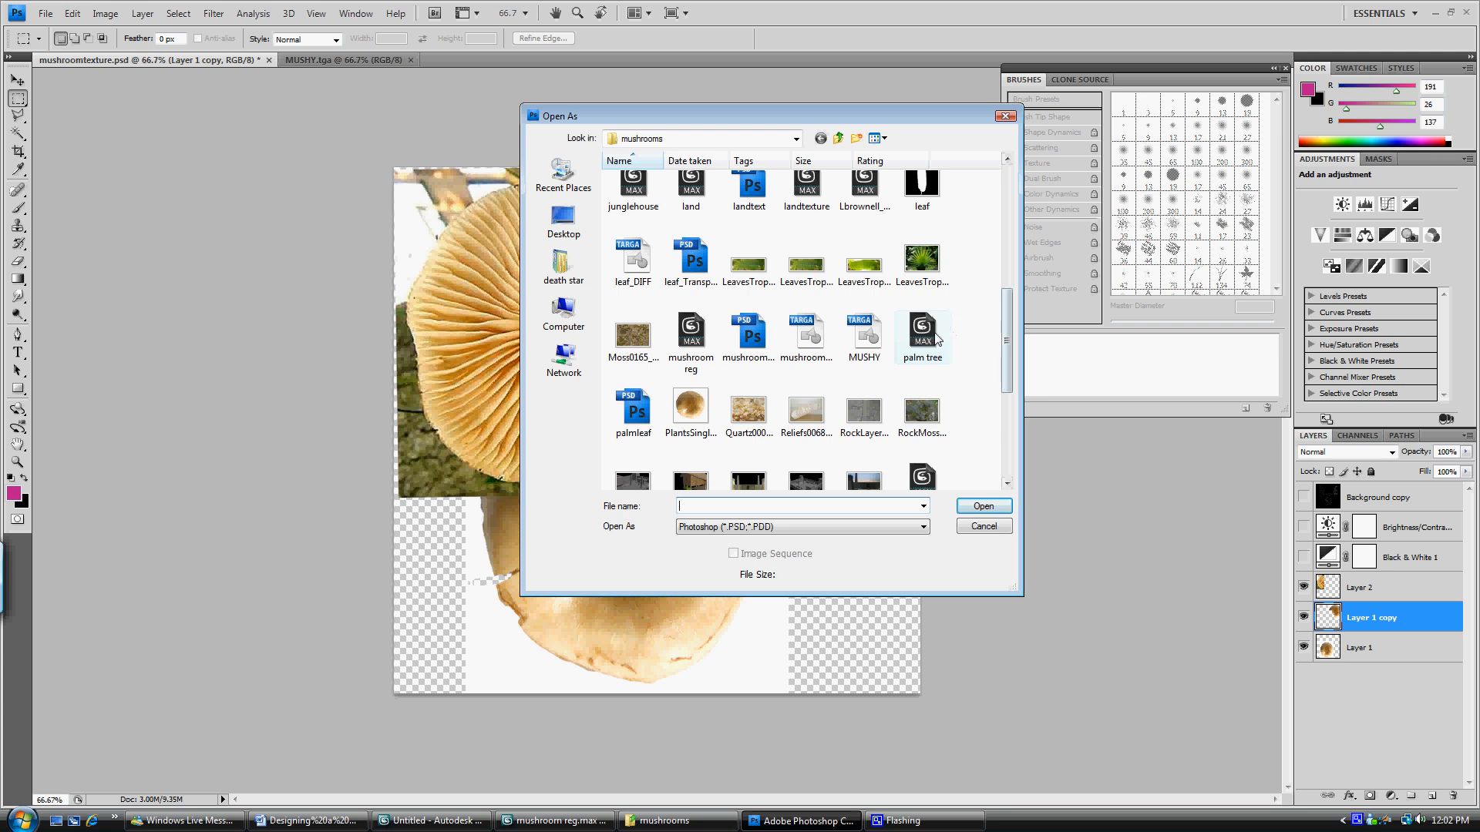
left_click(1005, 117)
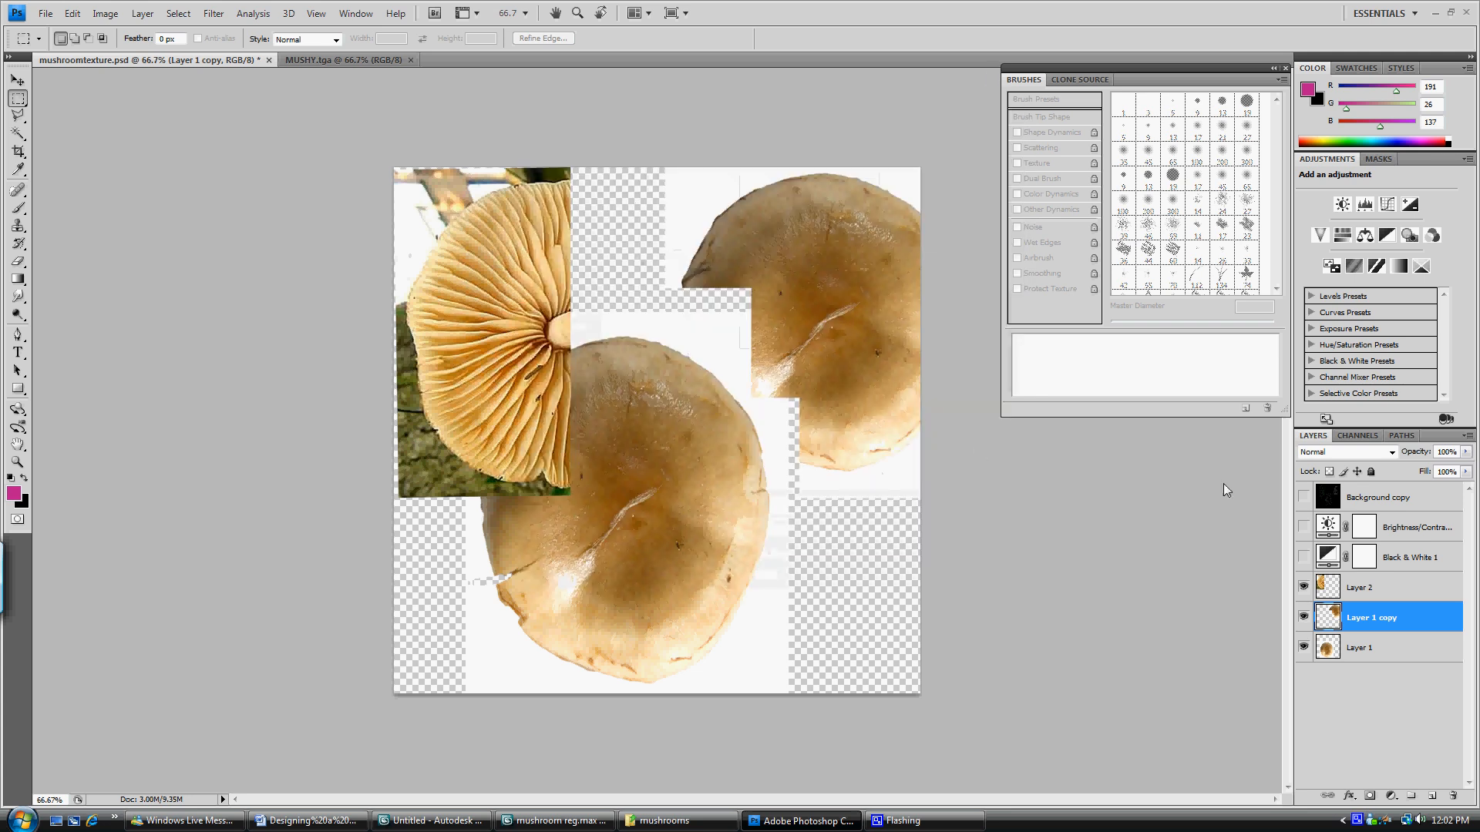
Show the Background copy layer and switch its blend mode to Normal and back to Screen.
left_click(1304, 498)
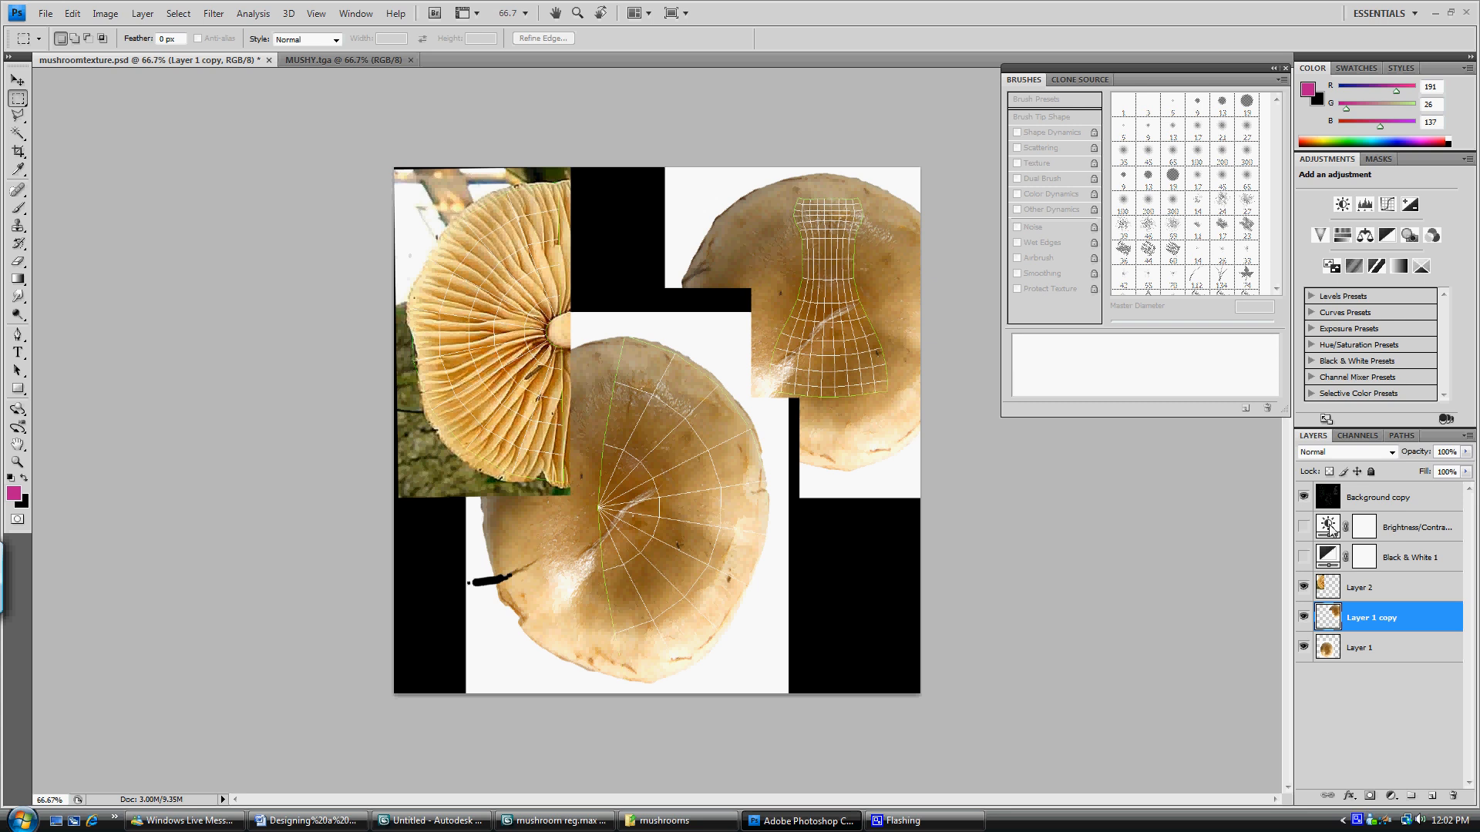
left_click(1356, 502)
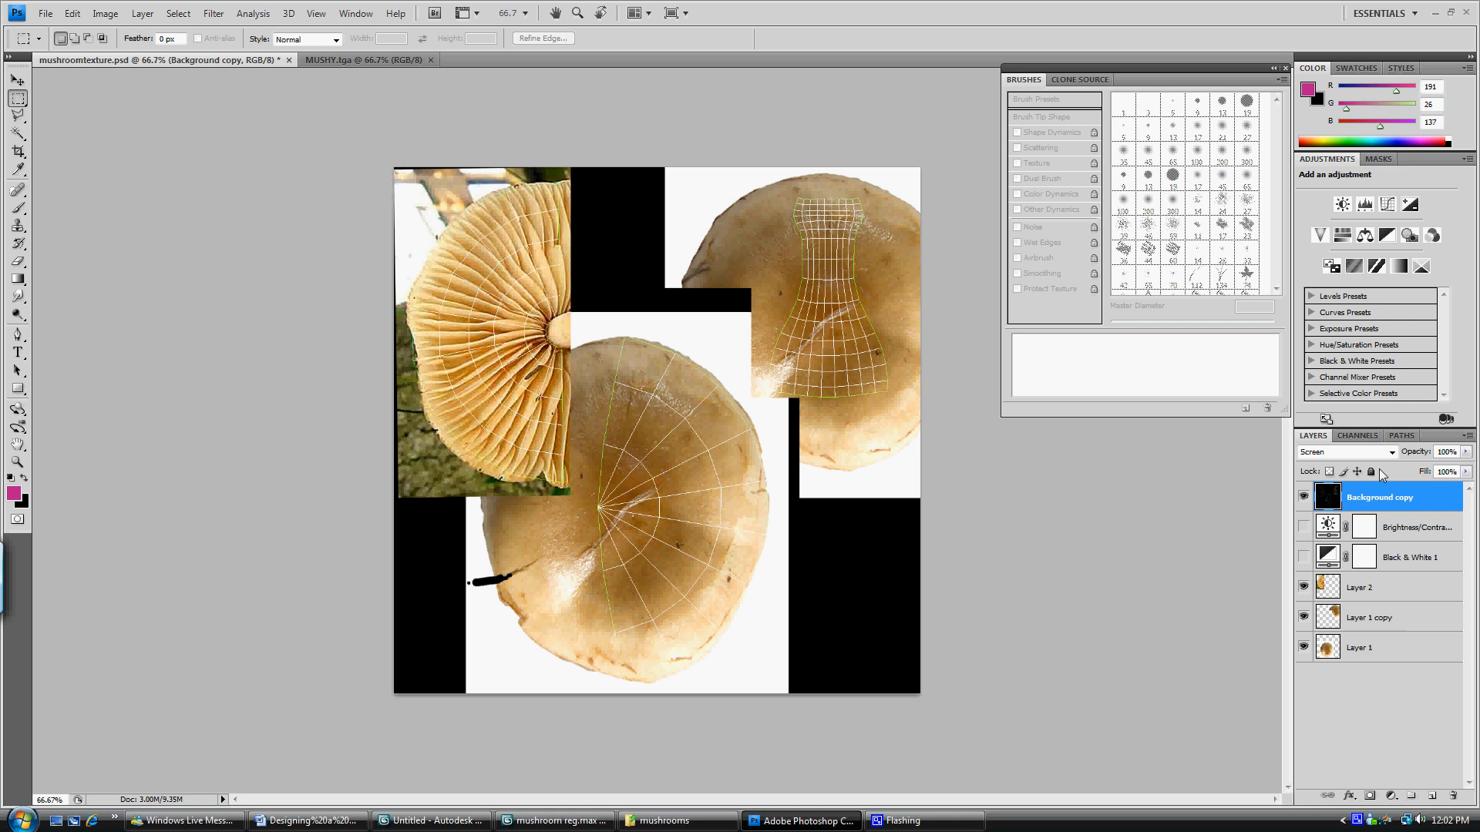
left_click(1342, 452)
left_click(1337, 459)
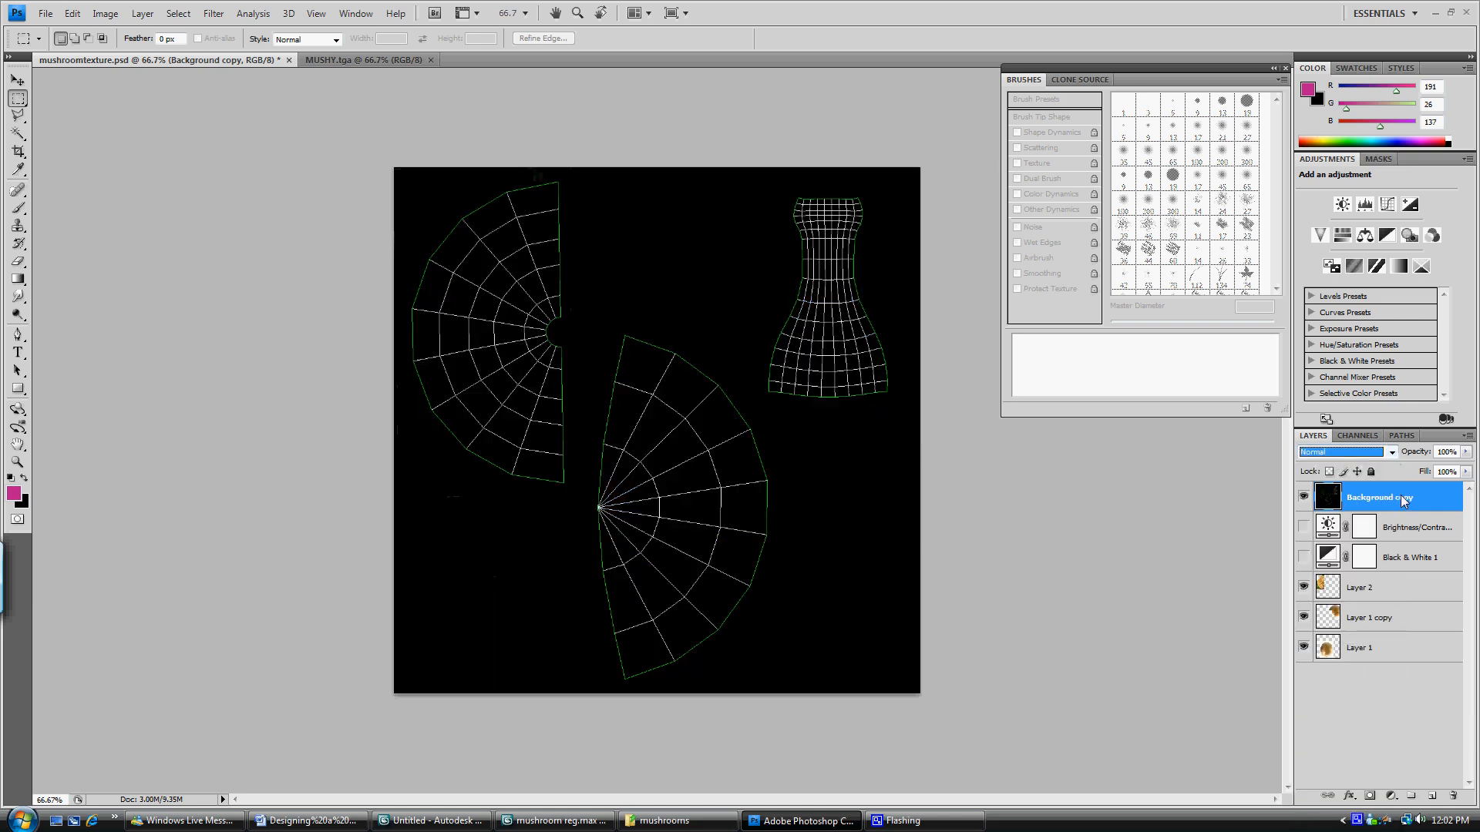
left_click(1391, 453)
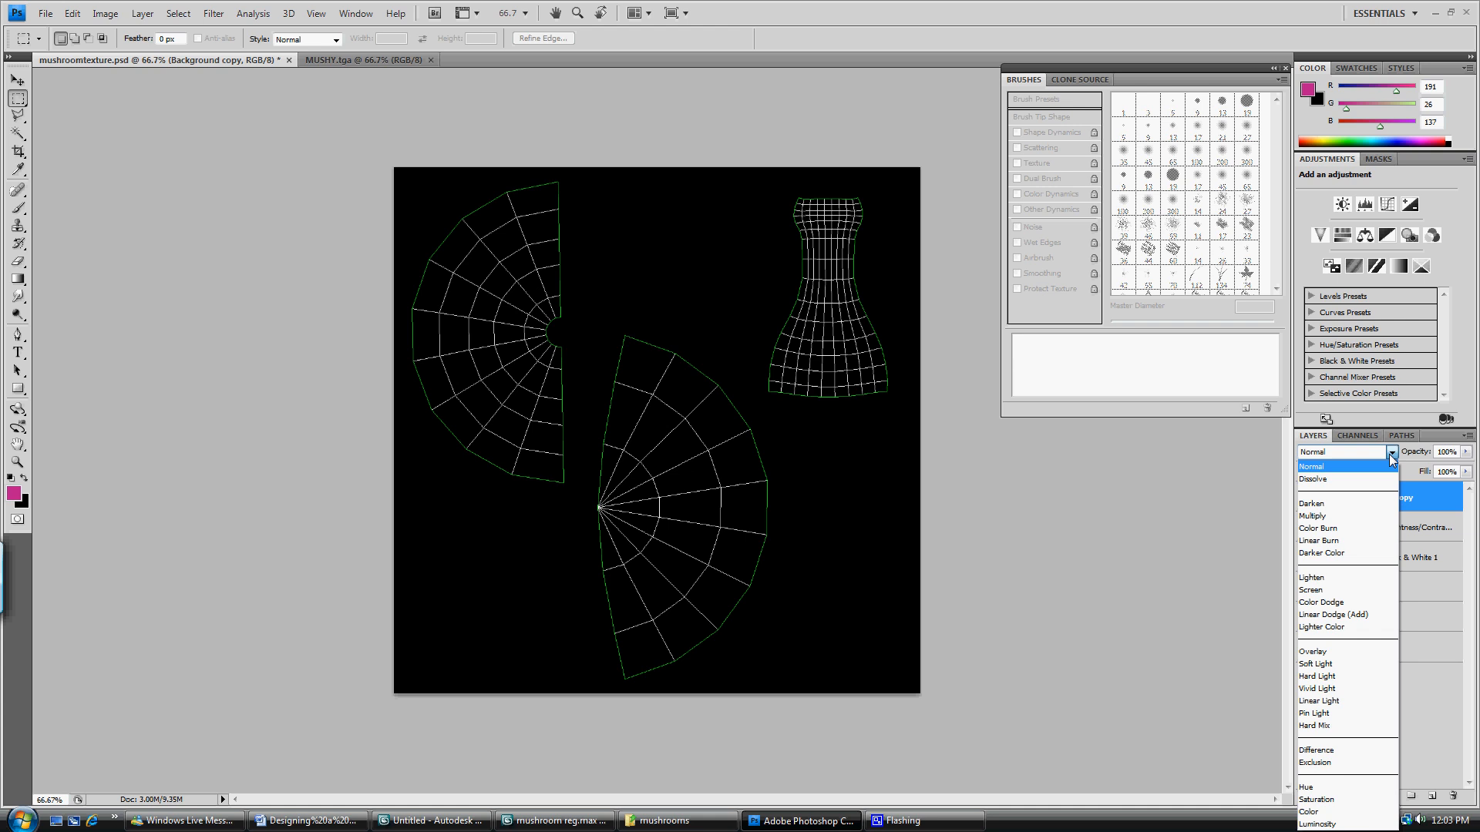
left_click(1320, 591)
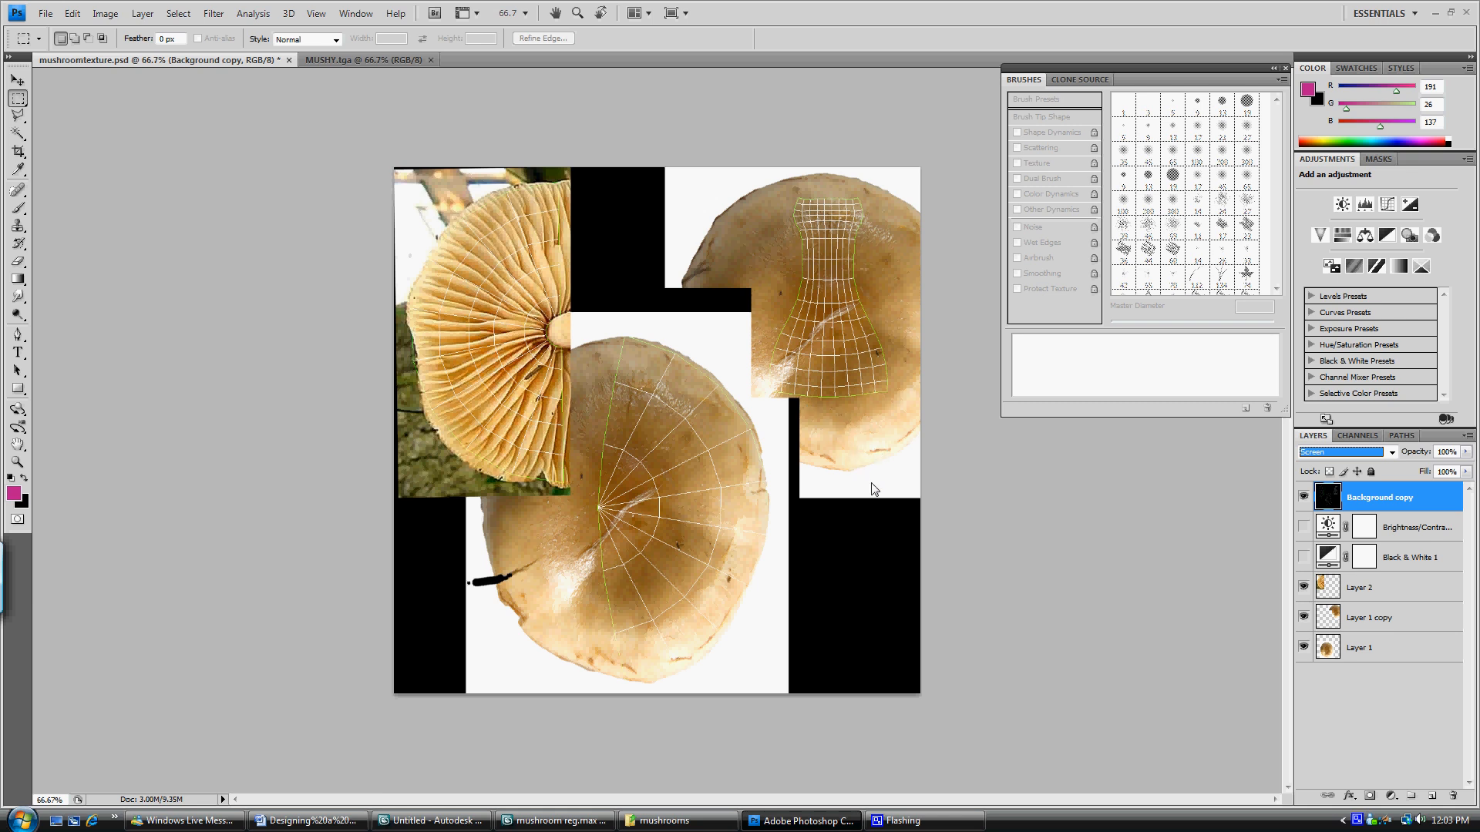
Open the save options for the layered mushroomtexture document and leave them without saving.
left_click(45, 13)
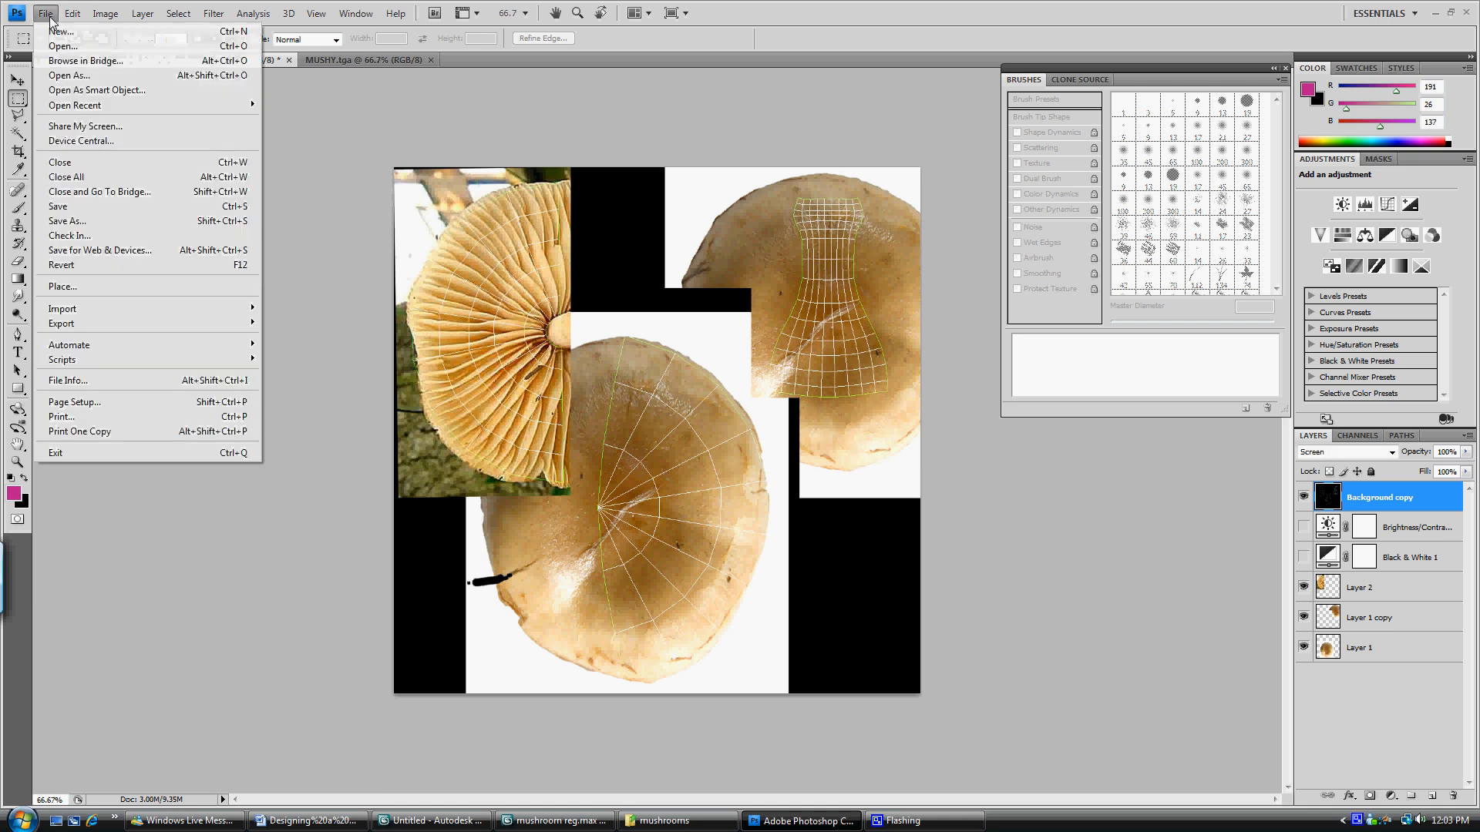
left_click(95, 219)
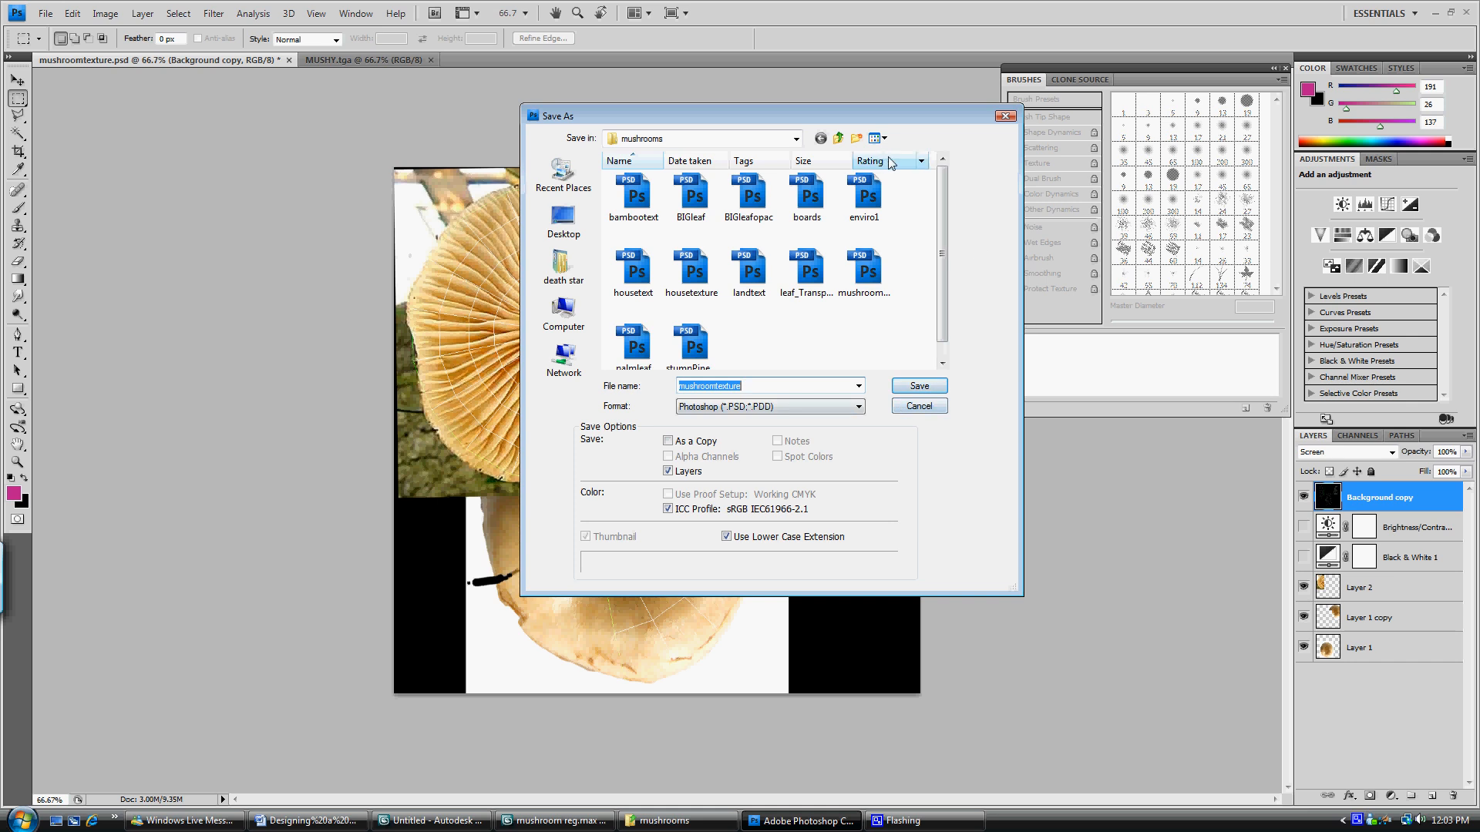
left_click(1004, 117)
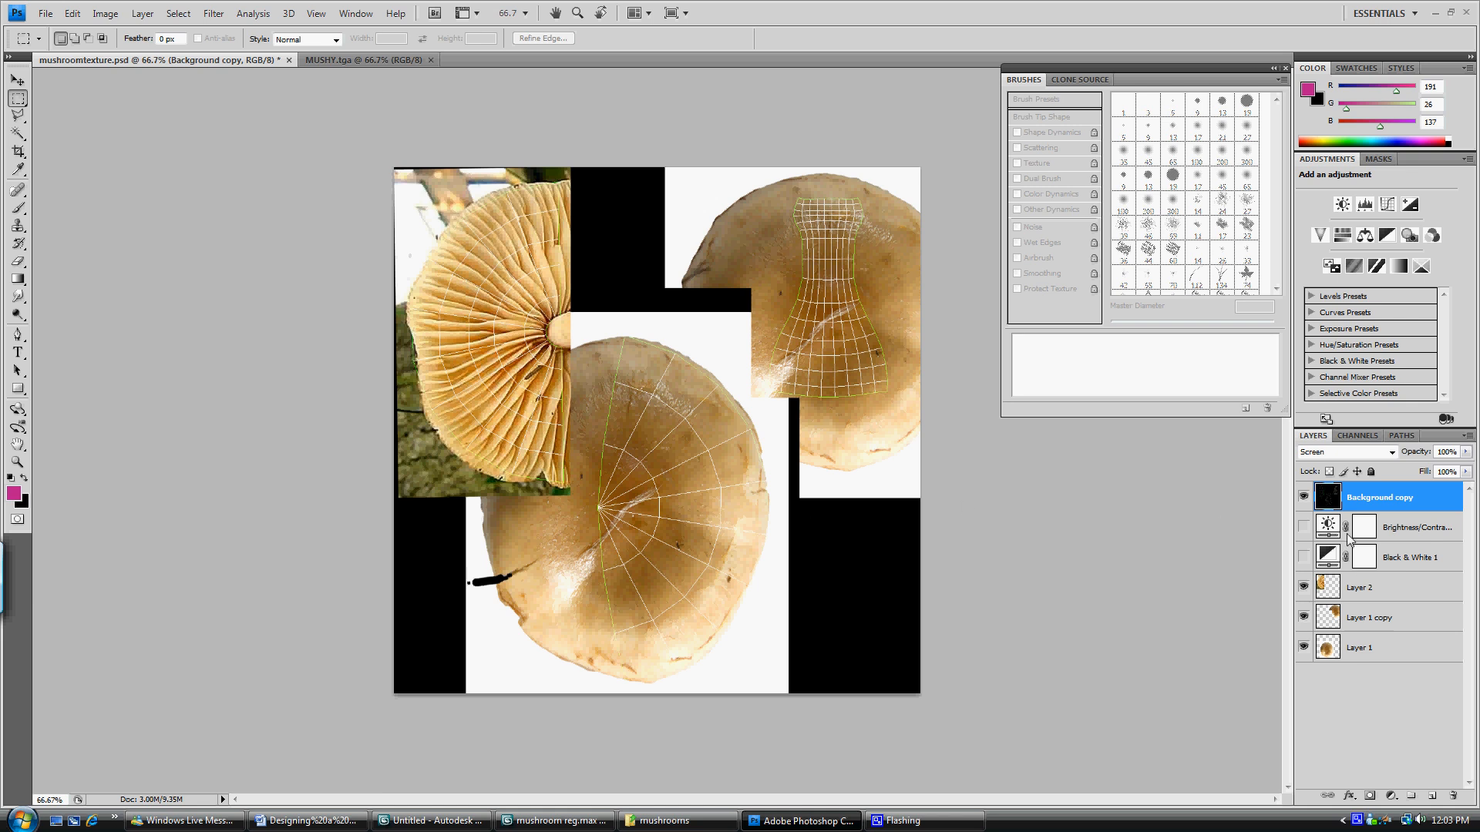
Show the Brightness/Contrast and Black & White 1 adjustment layers and hide the Background copy layer.
left_click(1392, 795)
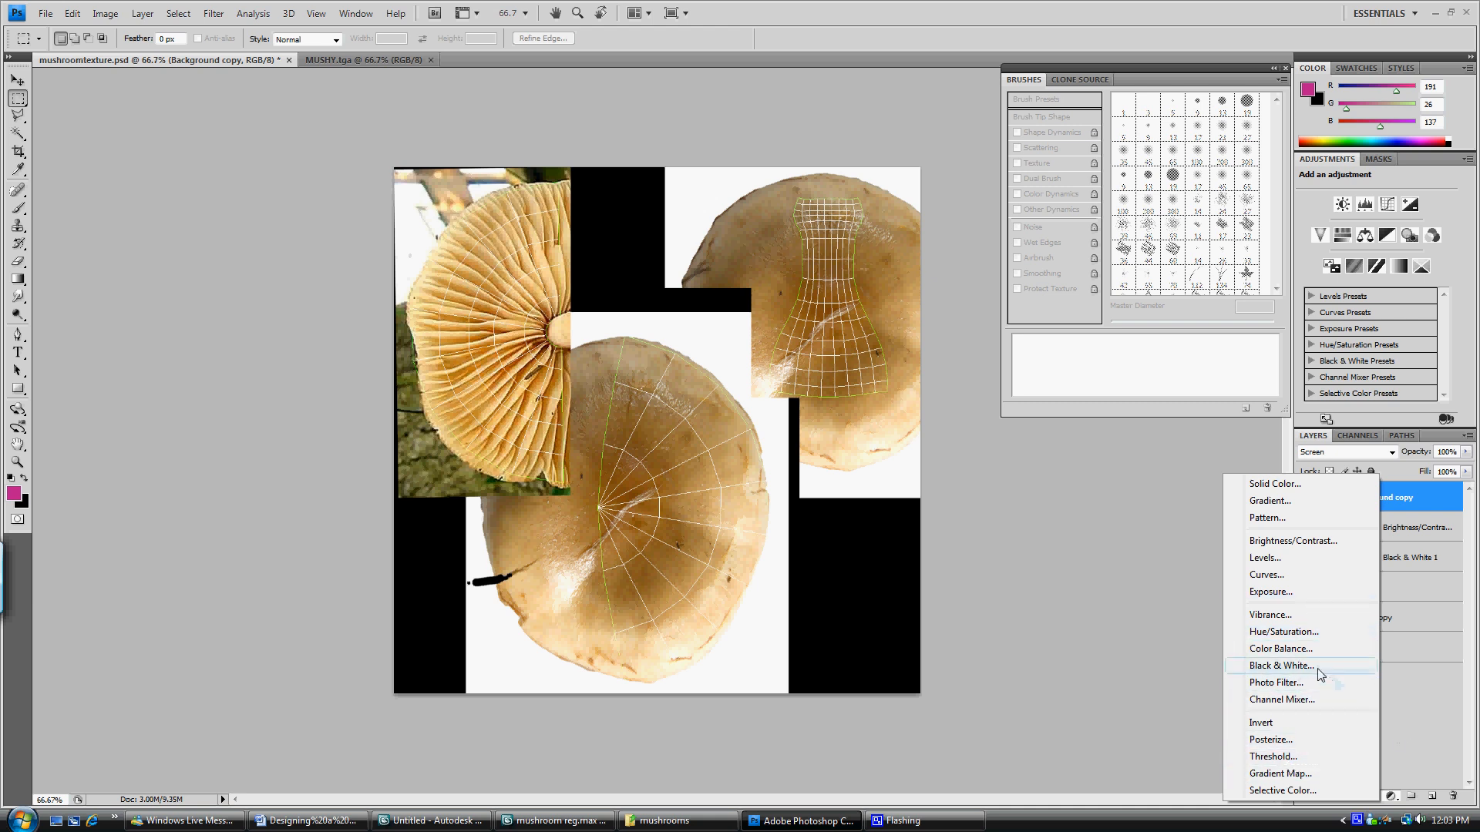
left_click(1418, 702)
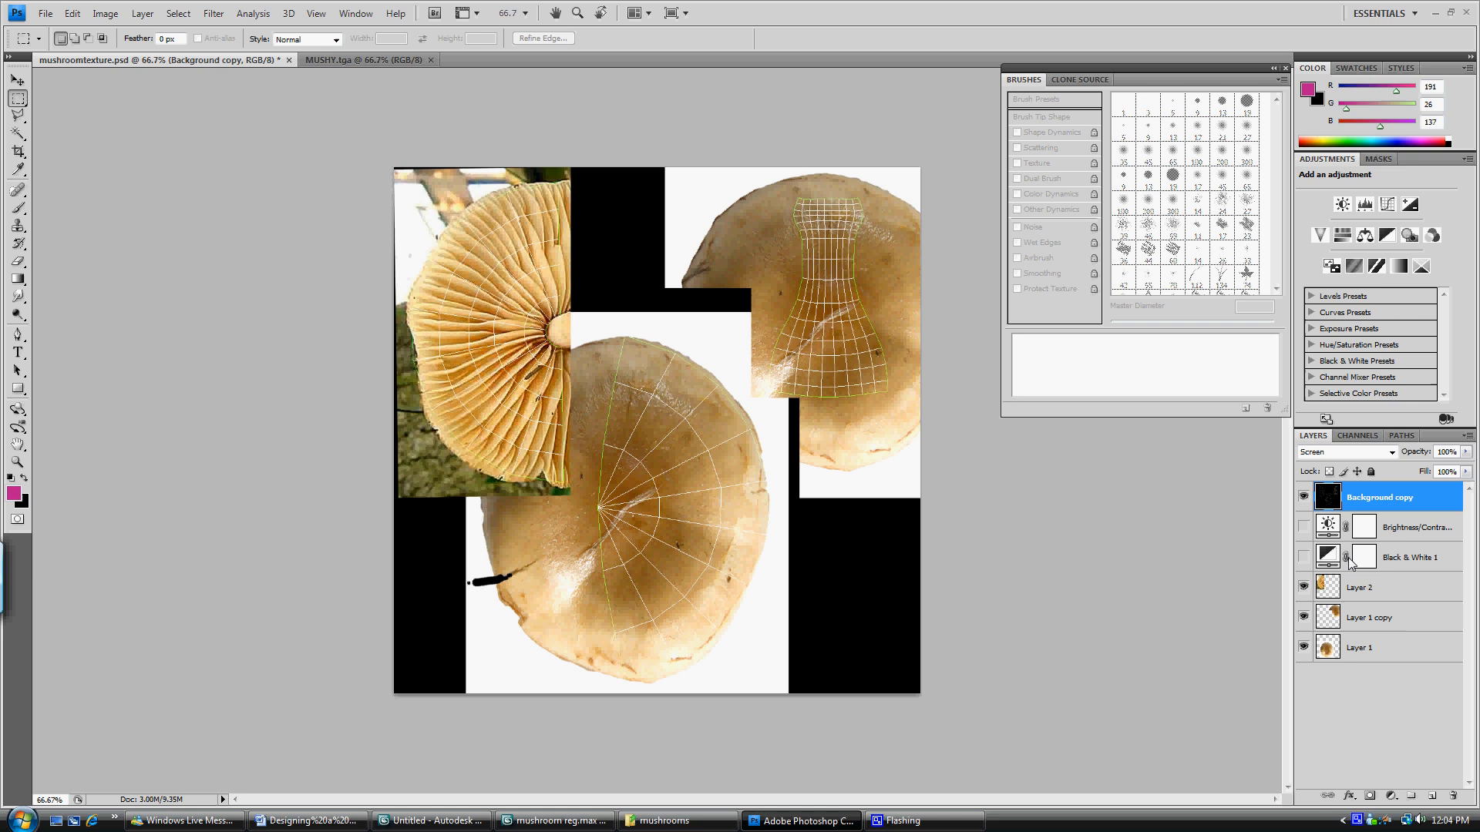
left_click(1303, 528)
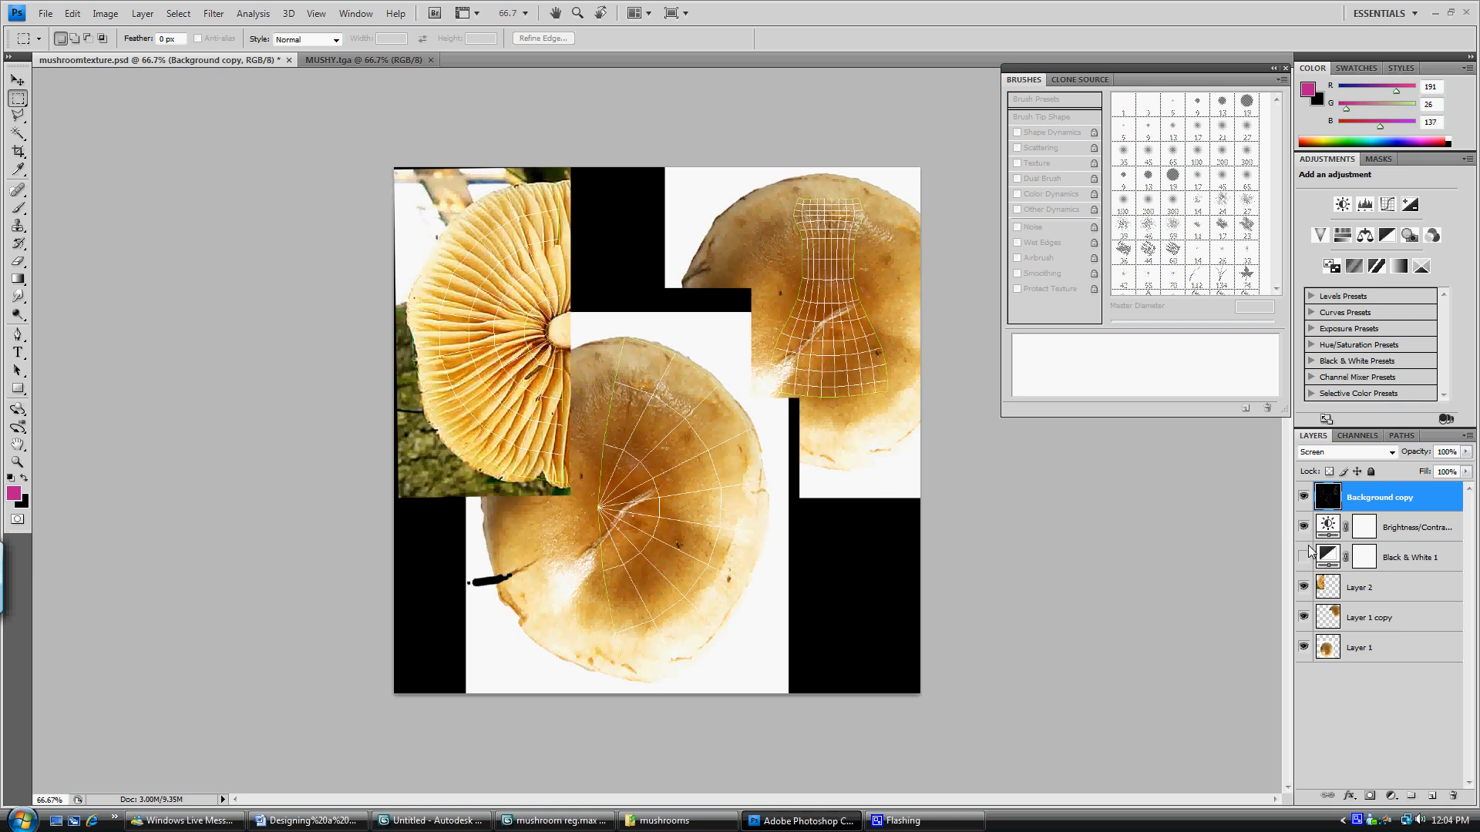
left_click(1304, 557)
left_click(1303, 528)
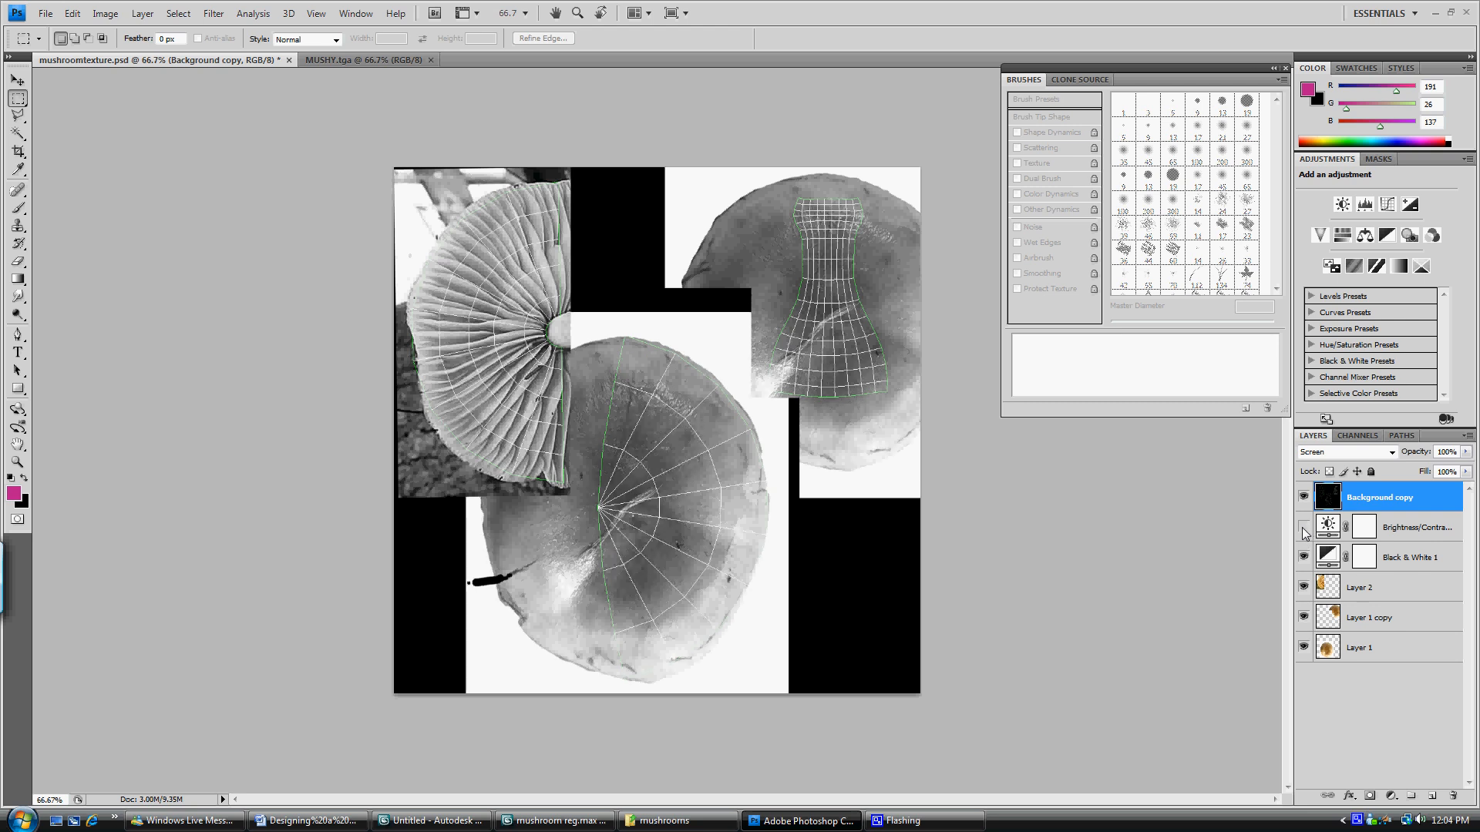
left_click(1305, 530)
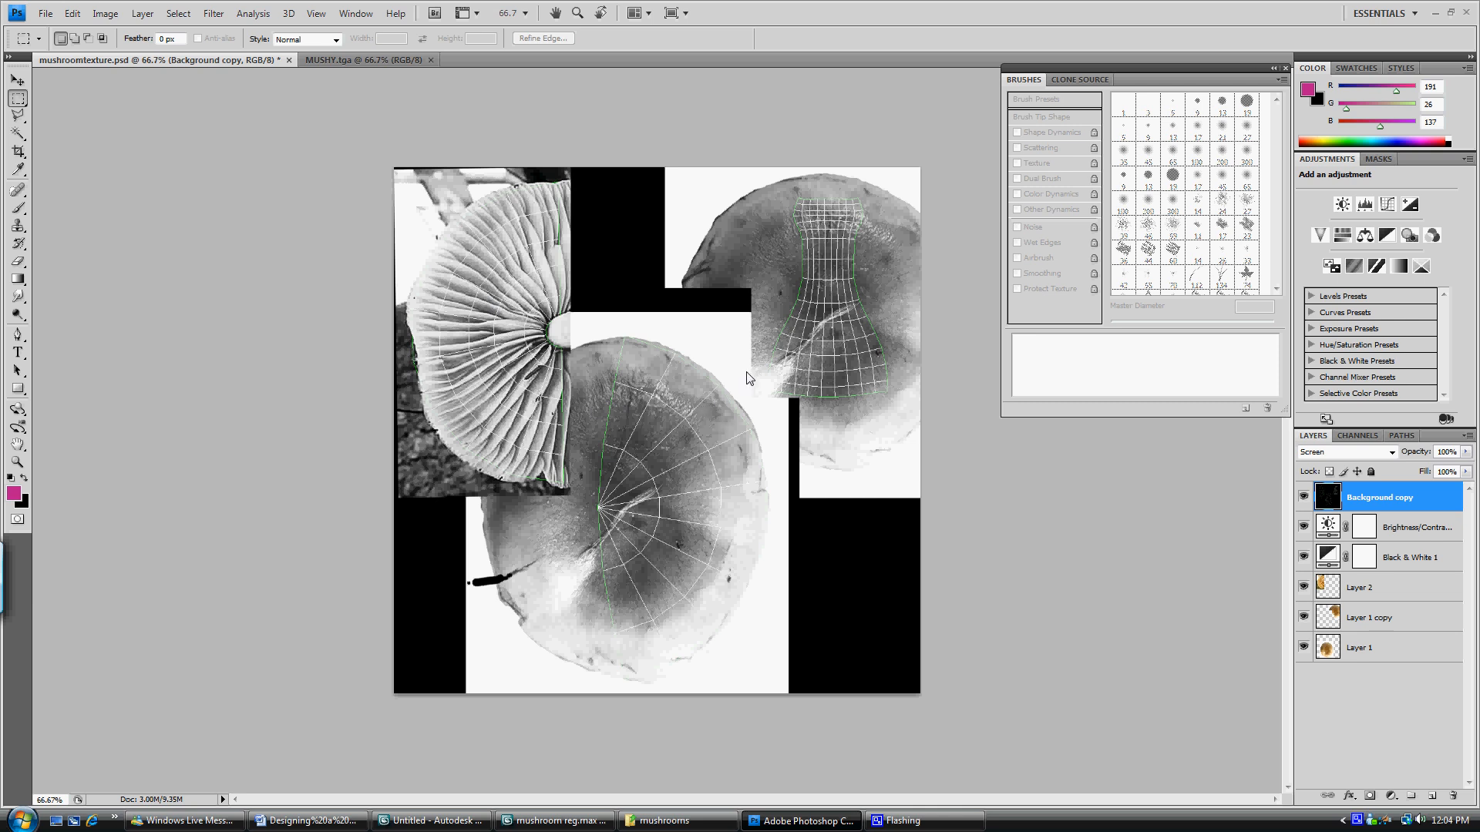
left_click(1306, 496)
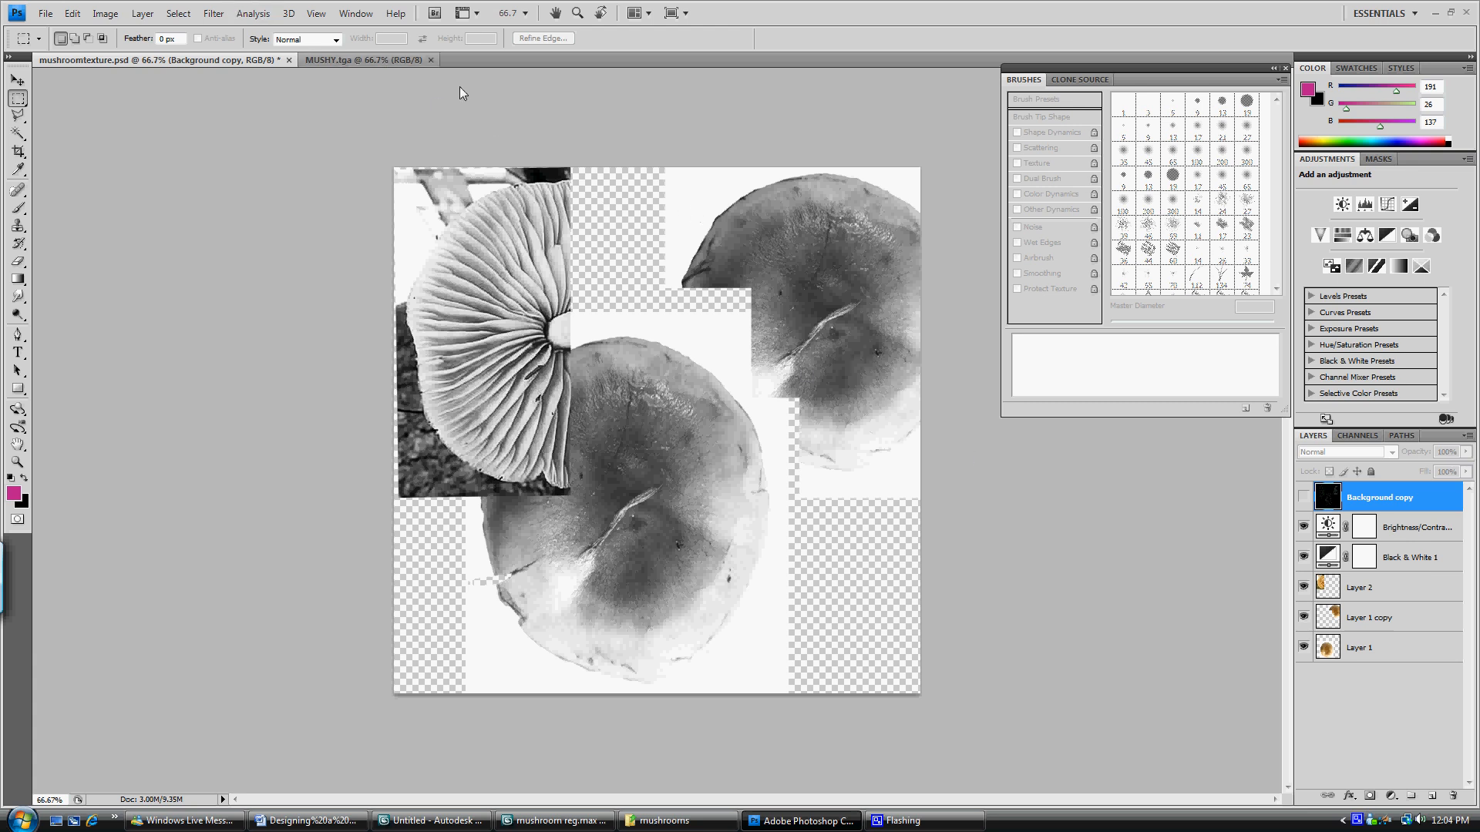
View the flattened MUSHY.tga texture and check its Targa save options without saving.
left_click(362, 61)
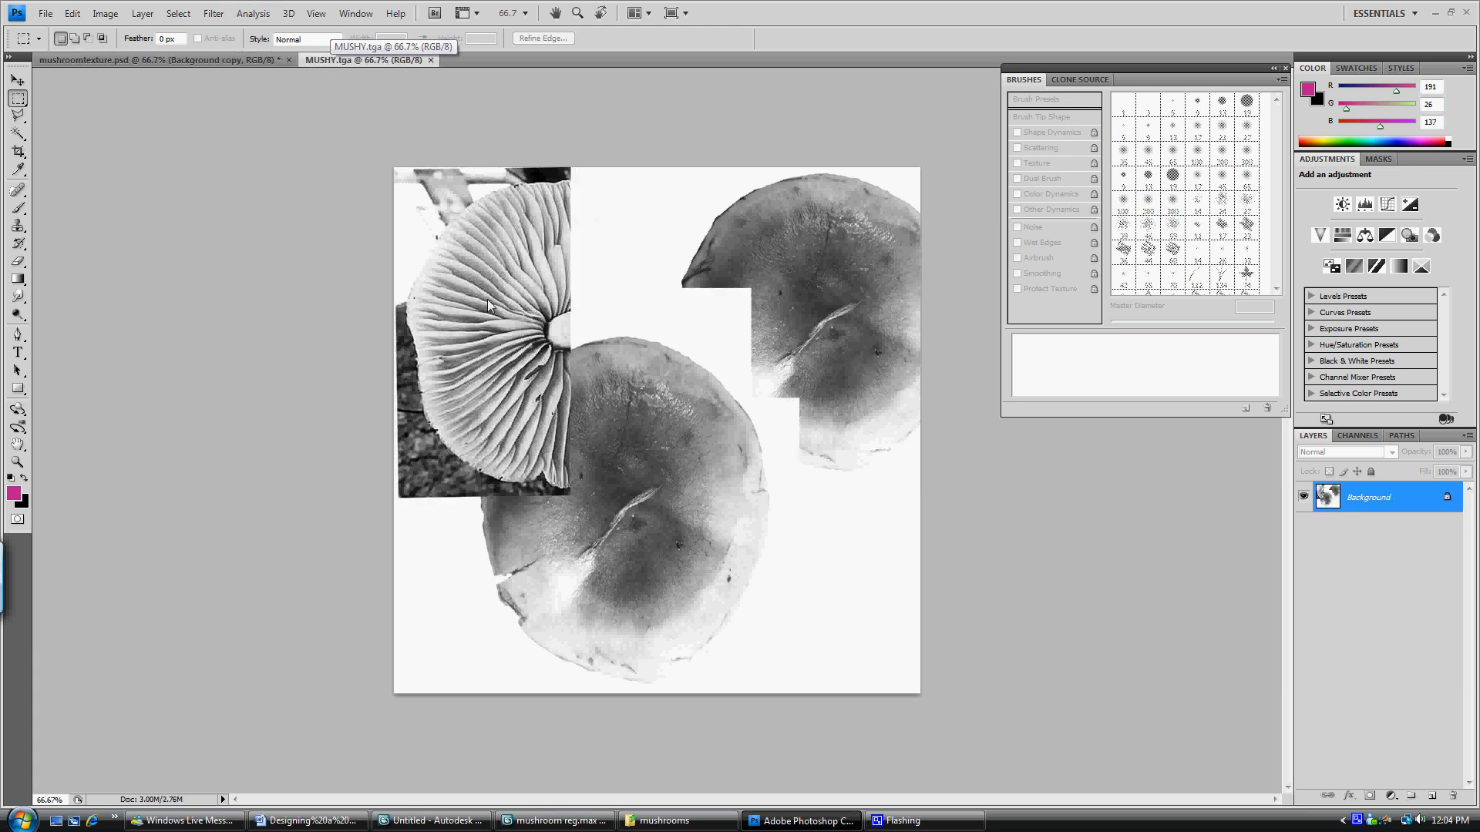
left_click(46, 13)
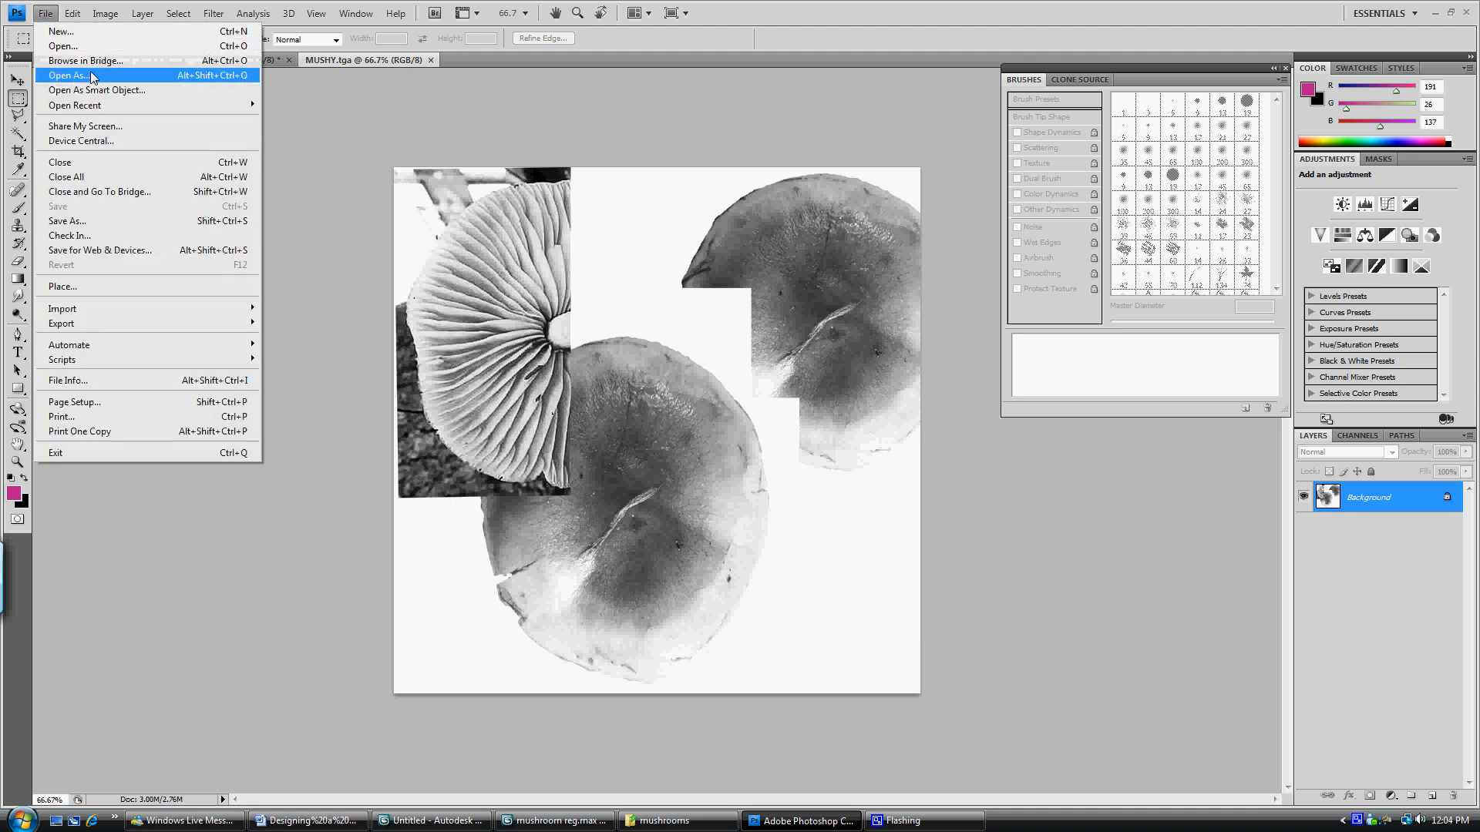
left_click(91, 221)
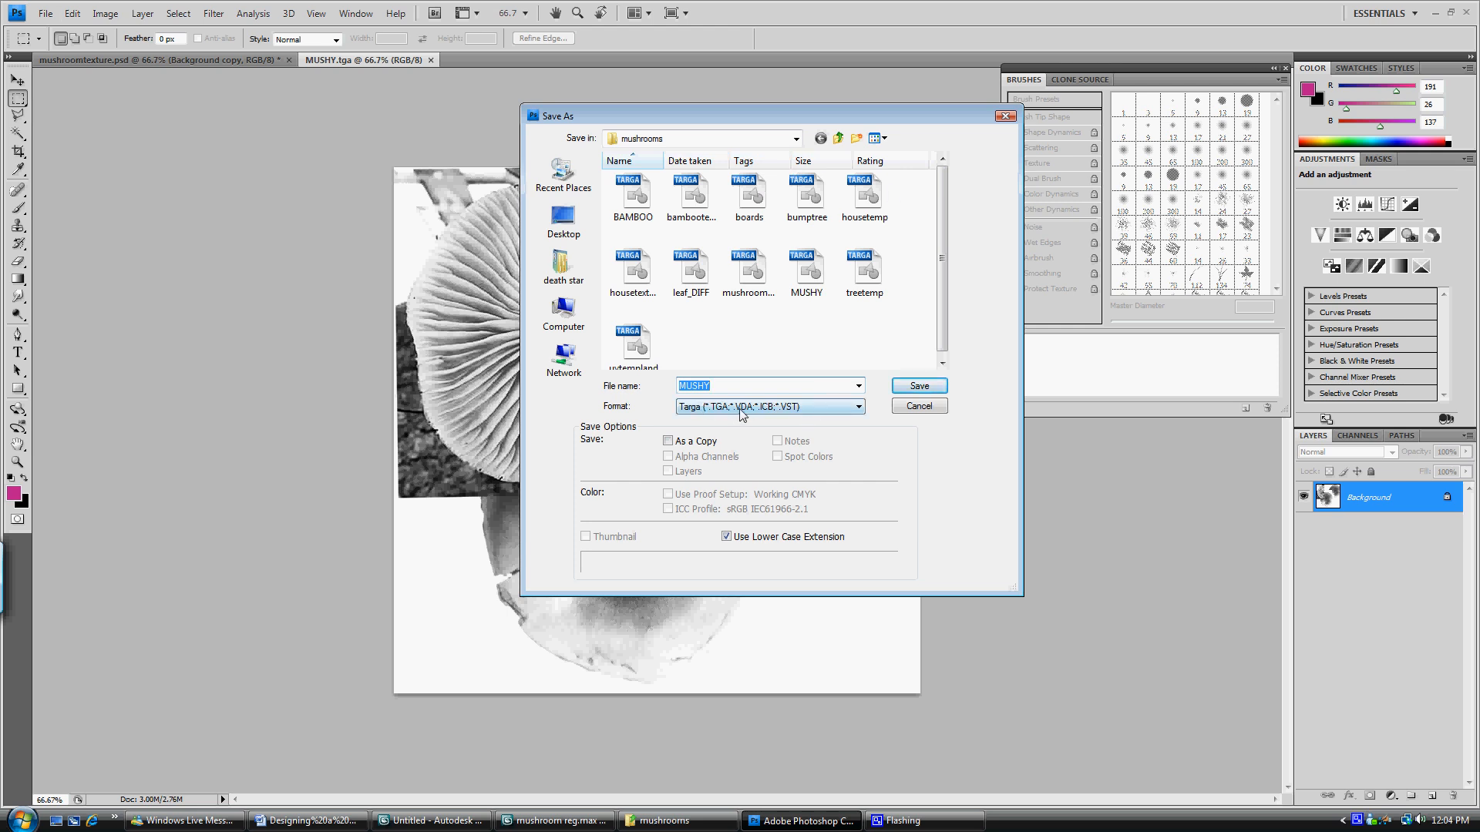
left_click(999, 117)
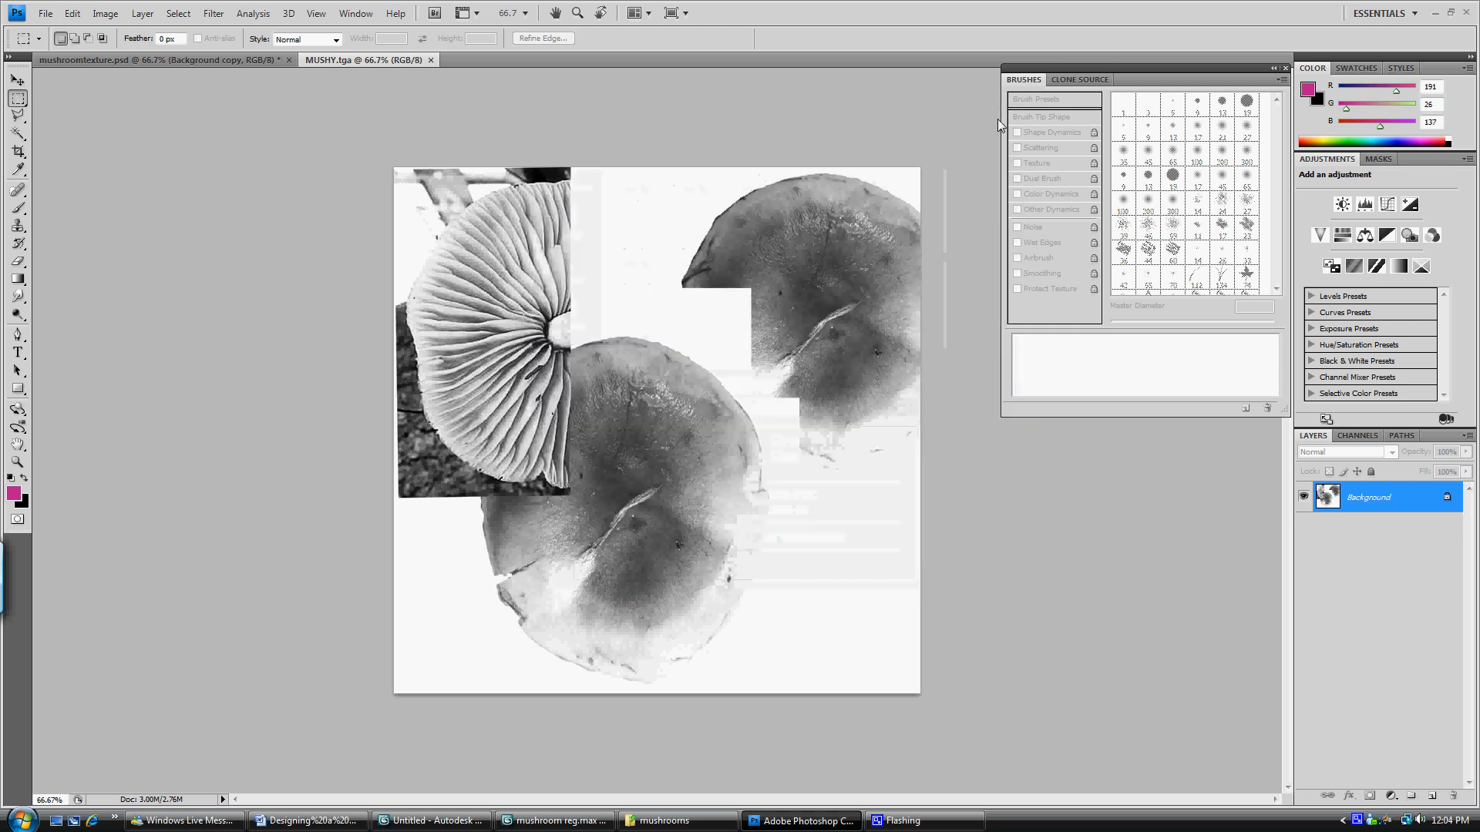
Return to 3ds Max and collapse the mushroom's whole modifier stack, accepting the warning.
left_click(1435, 13)
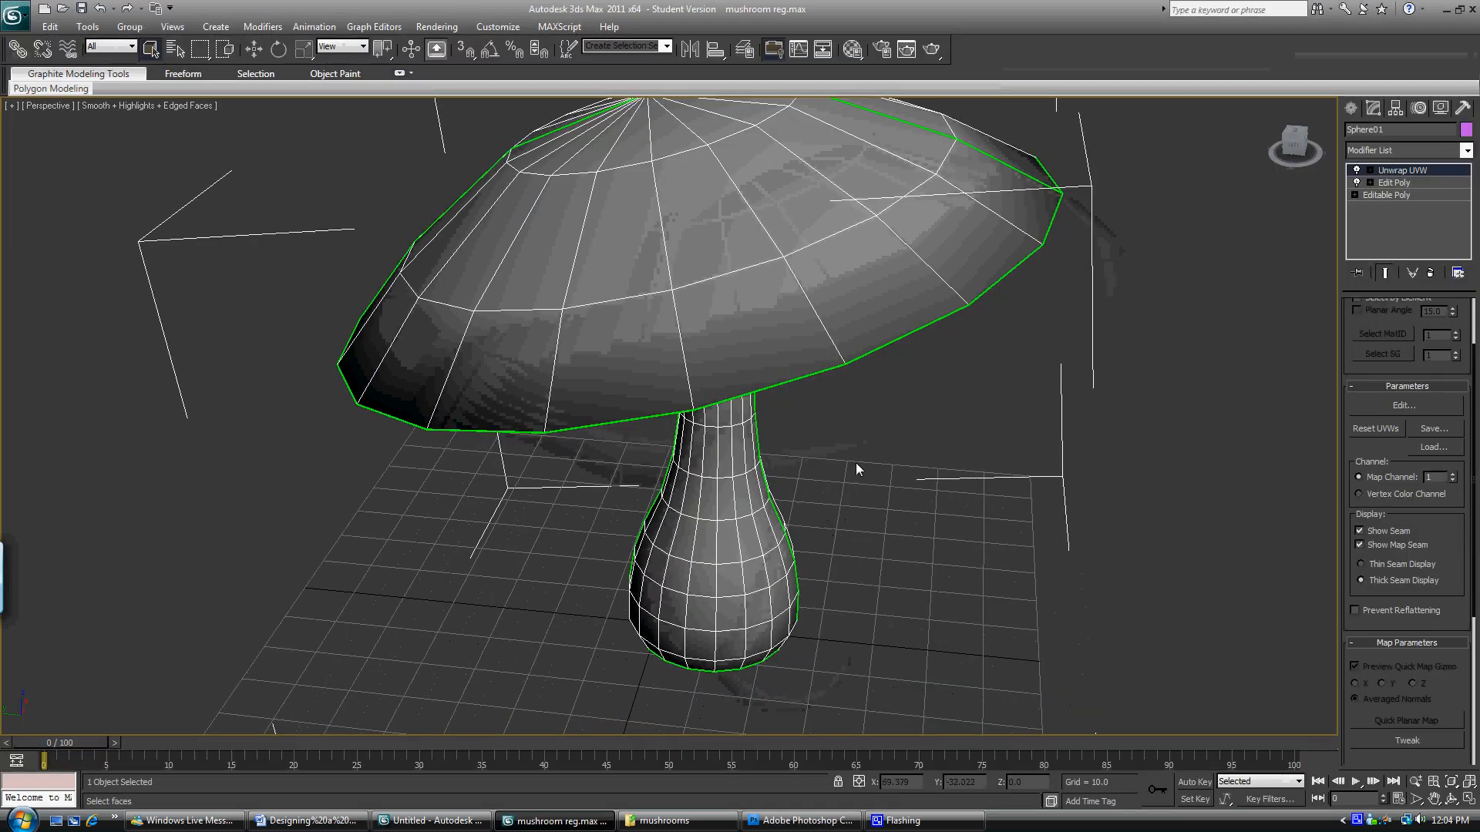
mouse_move(870, 482)
middle_mouse_down("alt")
mouse_move(693, 461)
mouse_move(886, 470)
middle_mouse_up("alt")
right_click(1404, 184)
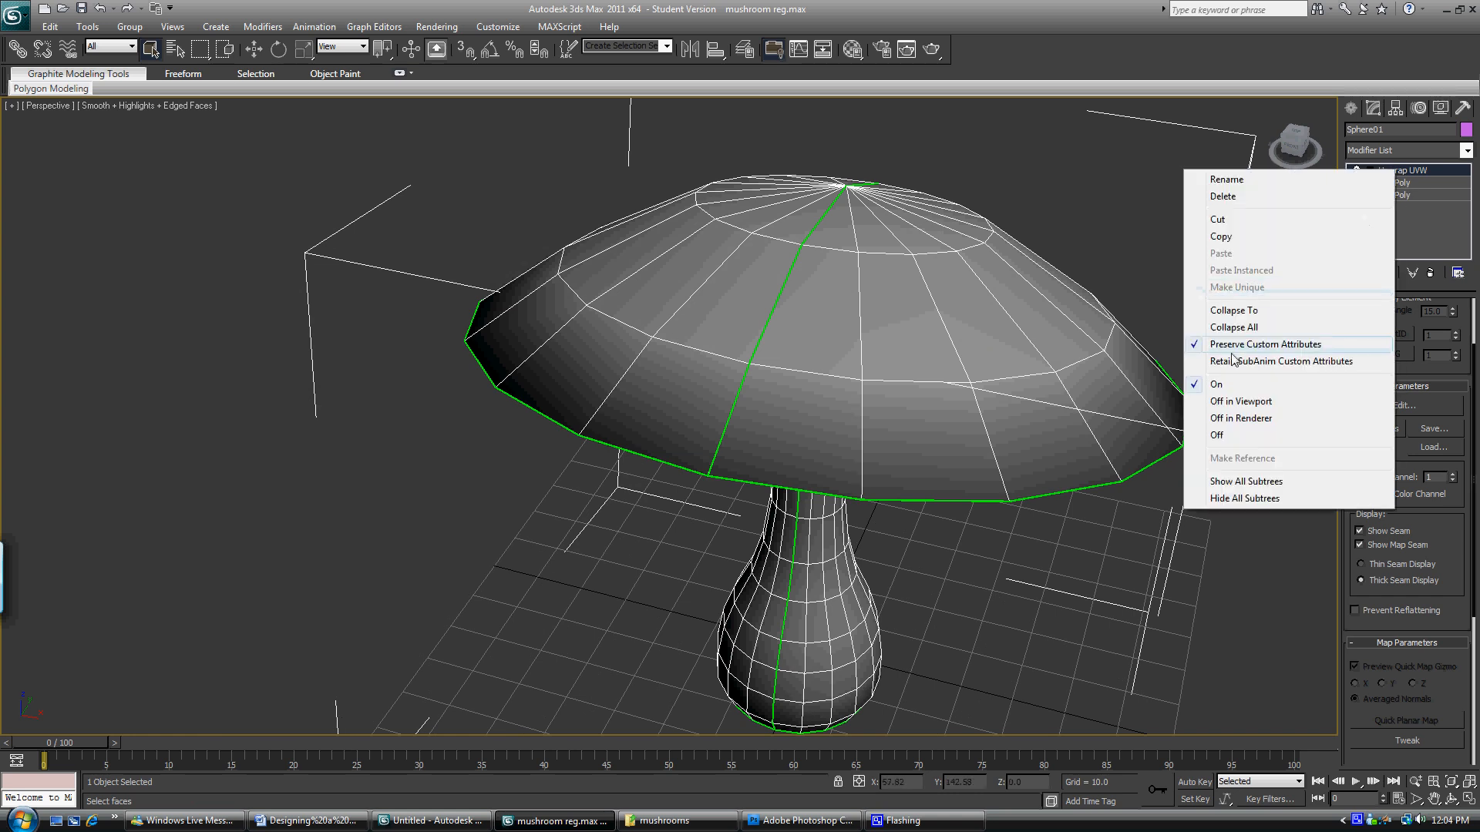
left_click(1249, 327)
left_click(812, 457)
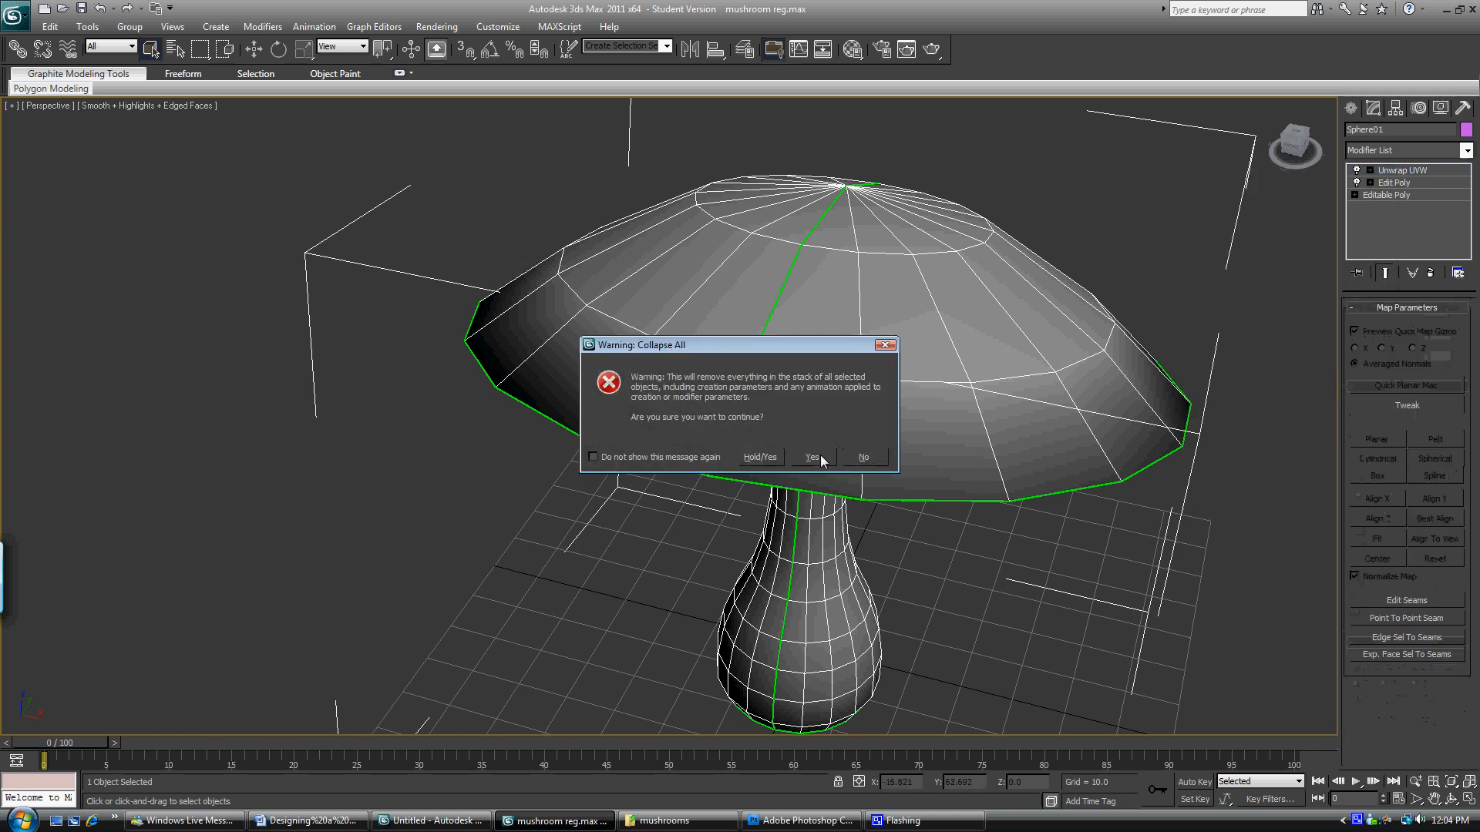
Reselect the mushroom and open the Material Editor with the Maps settings of the 17 - Default material expanded.
middle_click_drag(999, 354, 797, 481, "alt")
scroll(820, 387, "down", 3)
left_click(1112, 460)
left_click(771, 395)
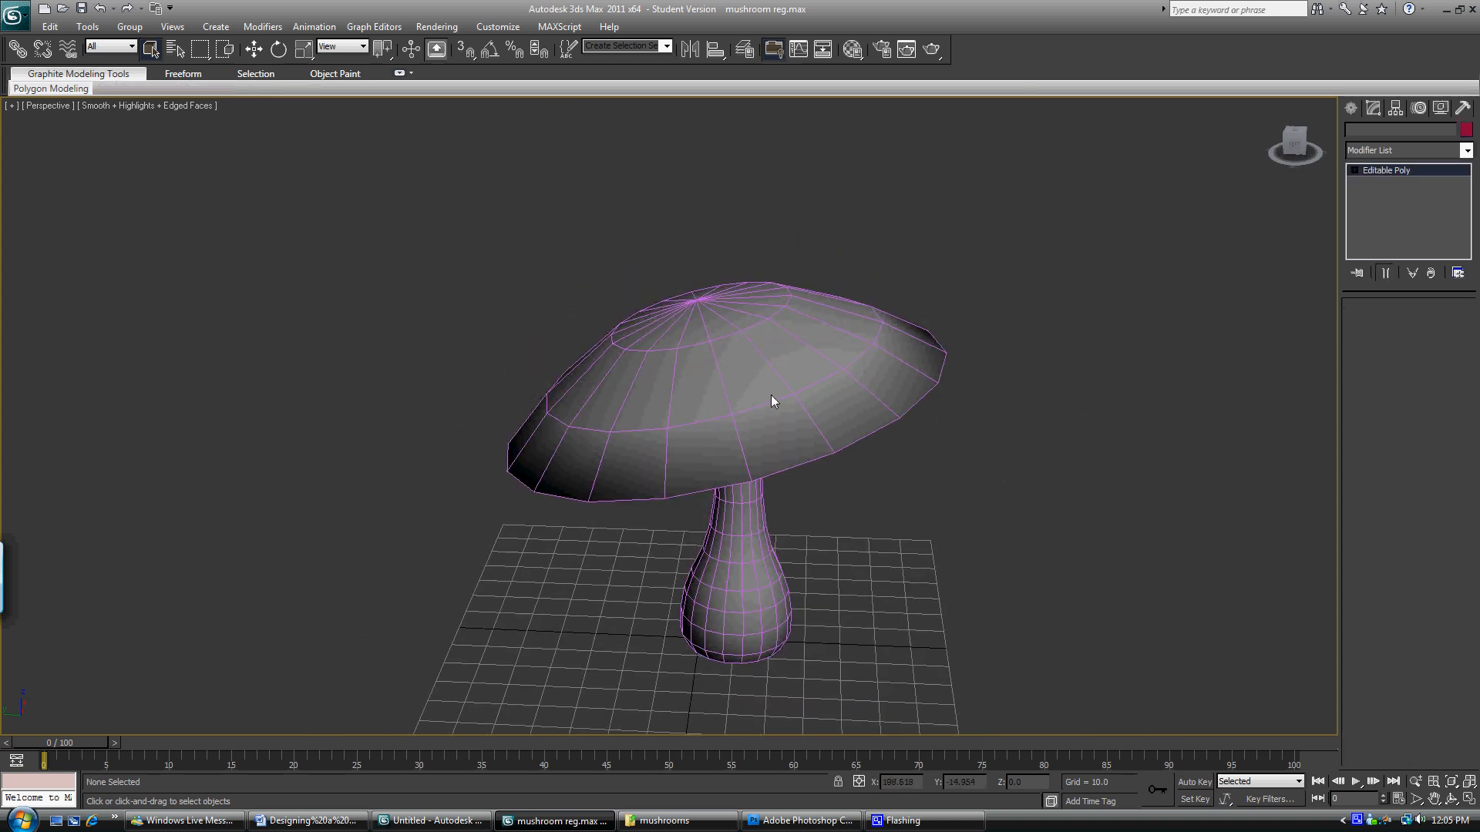
left_click(863, 56)
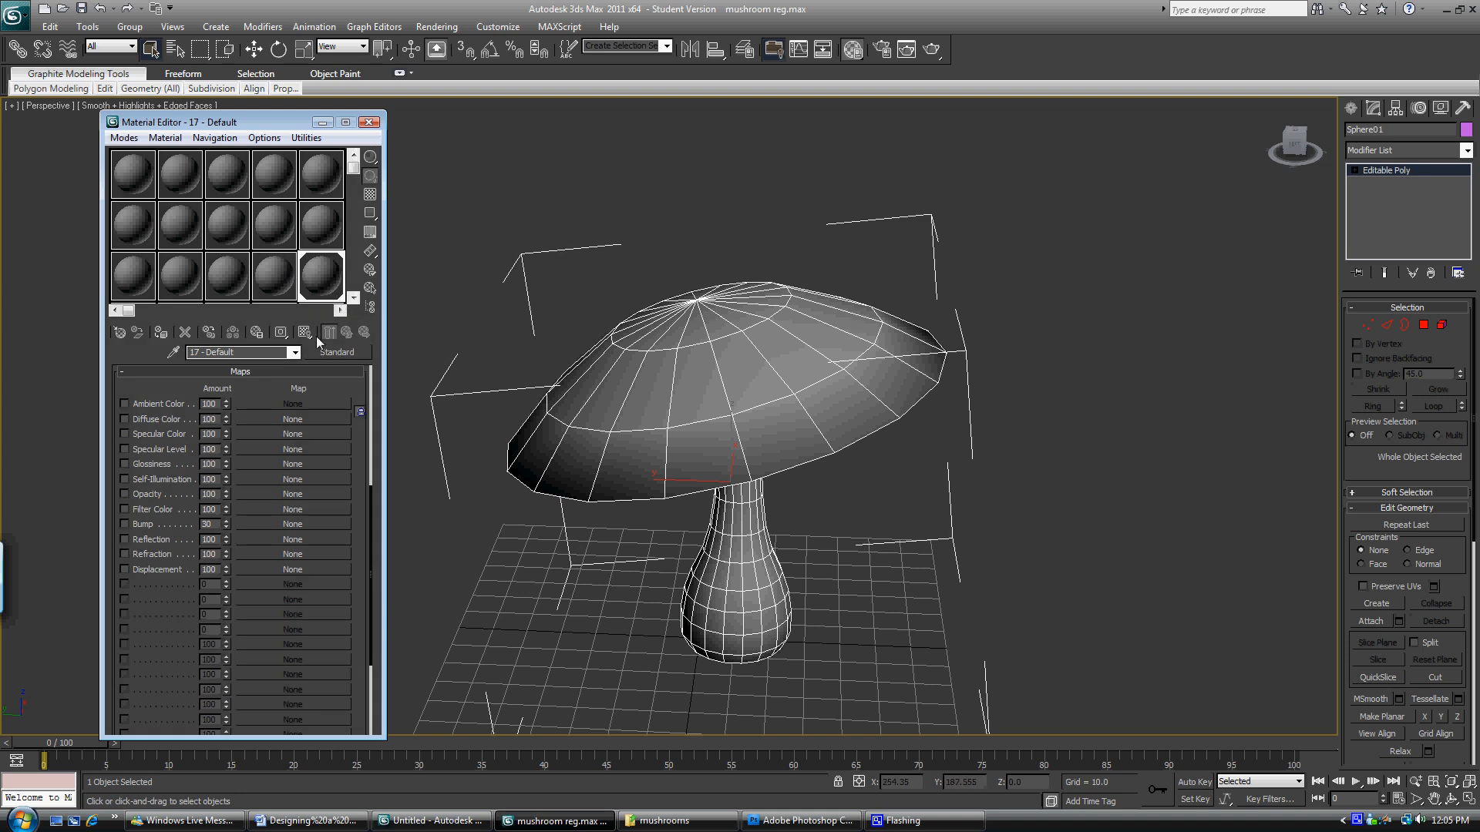
left_click(240, 372)
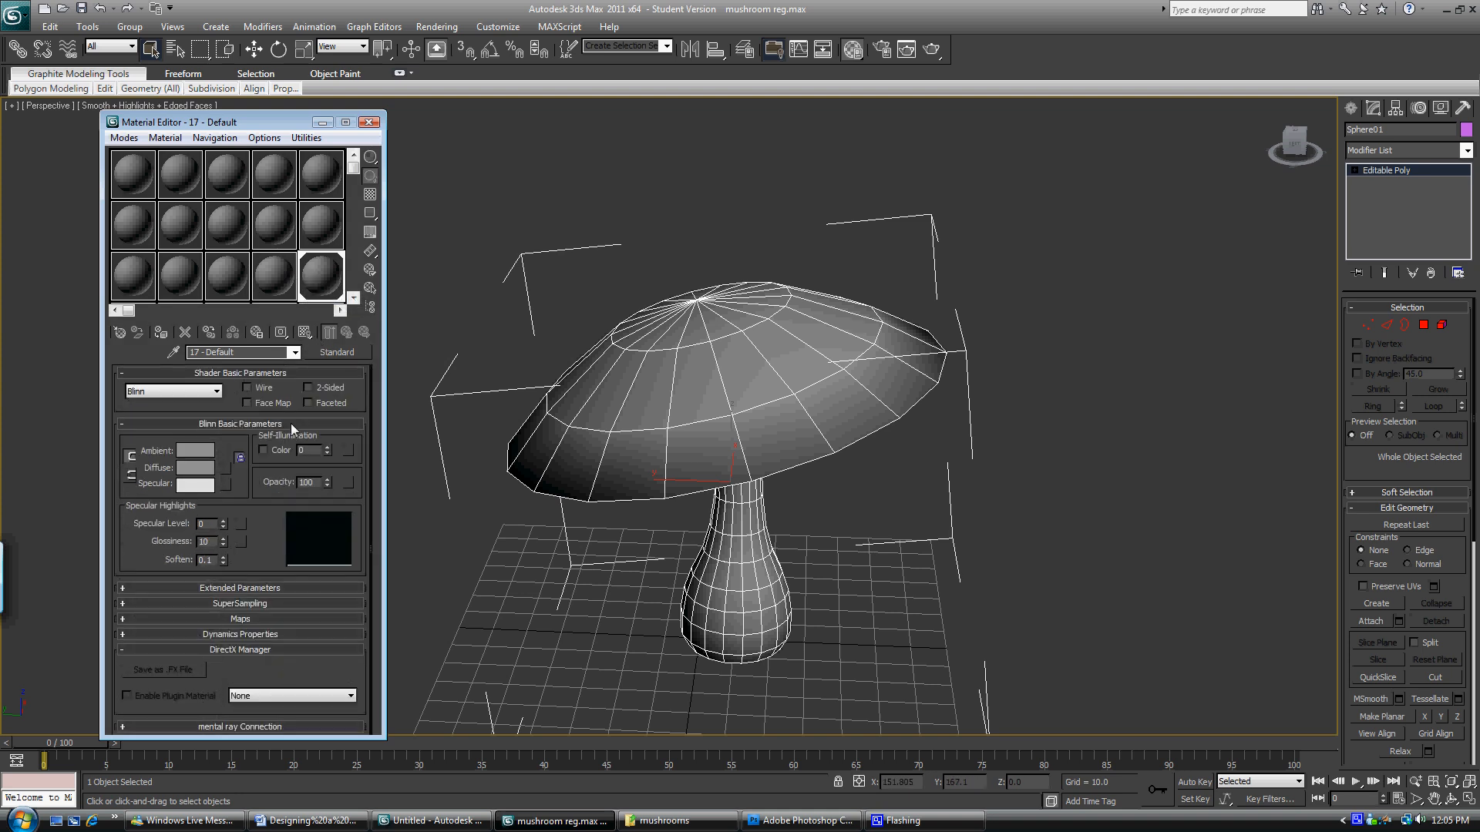
left_click(240, 618)
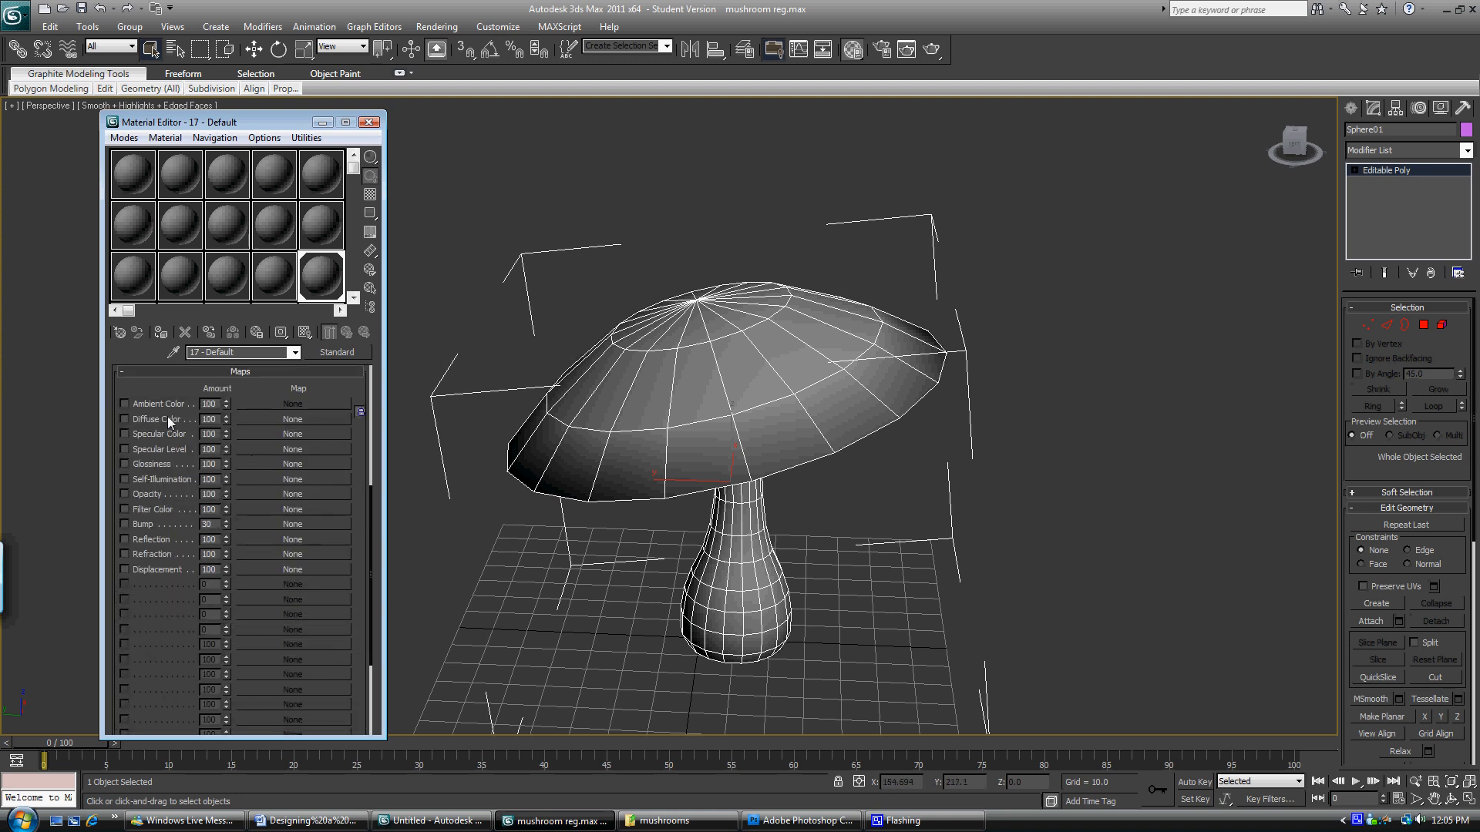
Assign mushroomtexture.psd from the F: drive's mushrooms folder as the Diffuse Color bitmap, using collapsed layers.
left_click(256, 420)
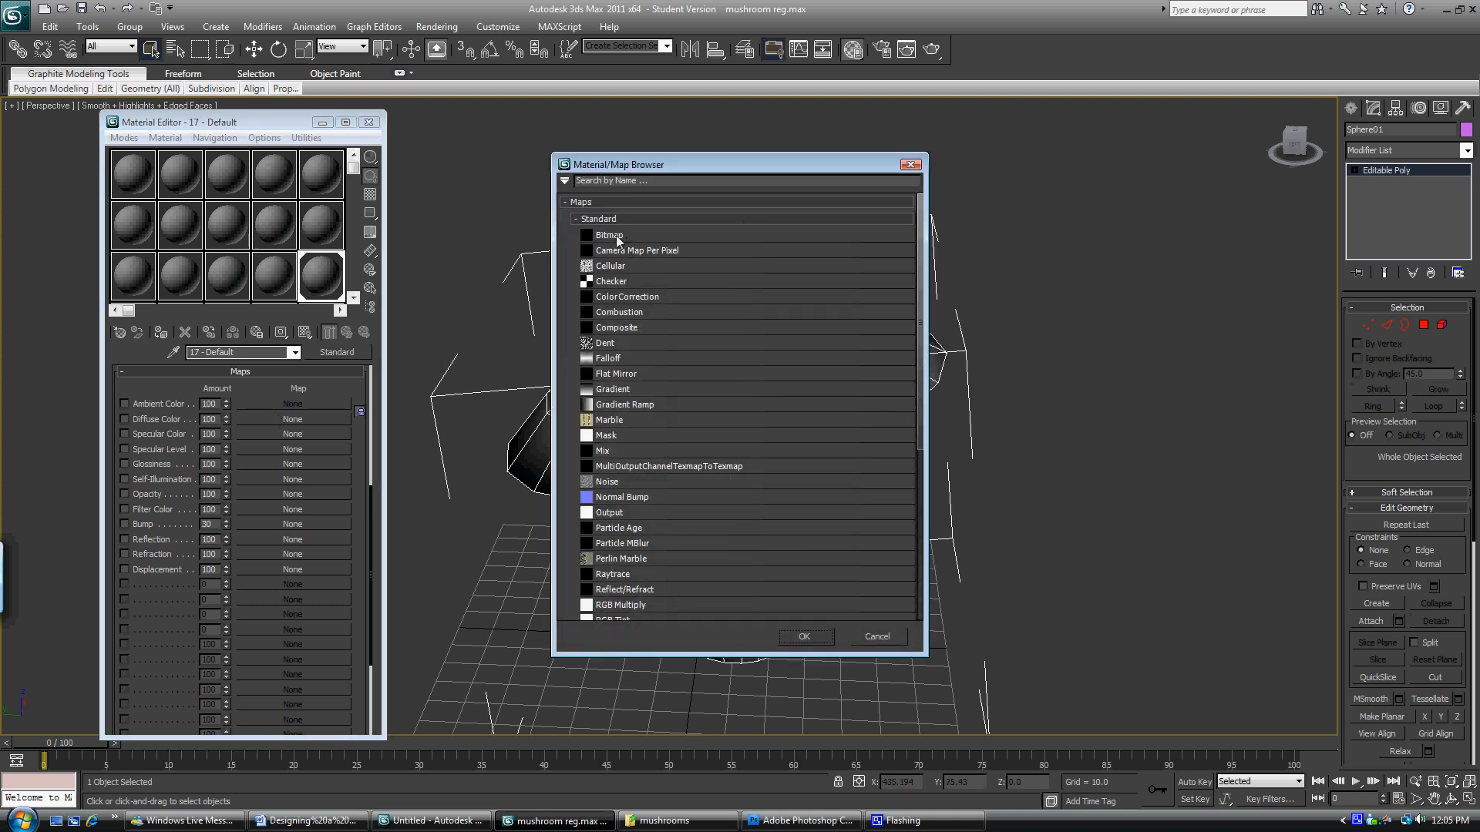
double_click(608, 236)
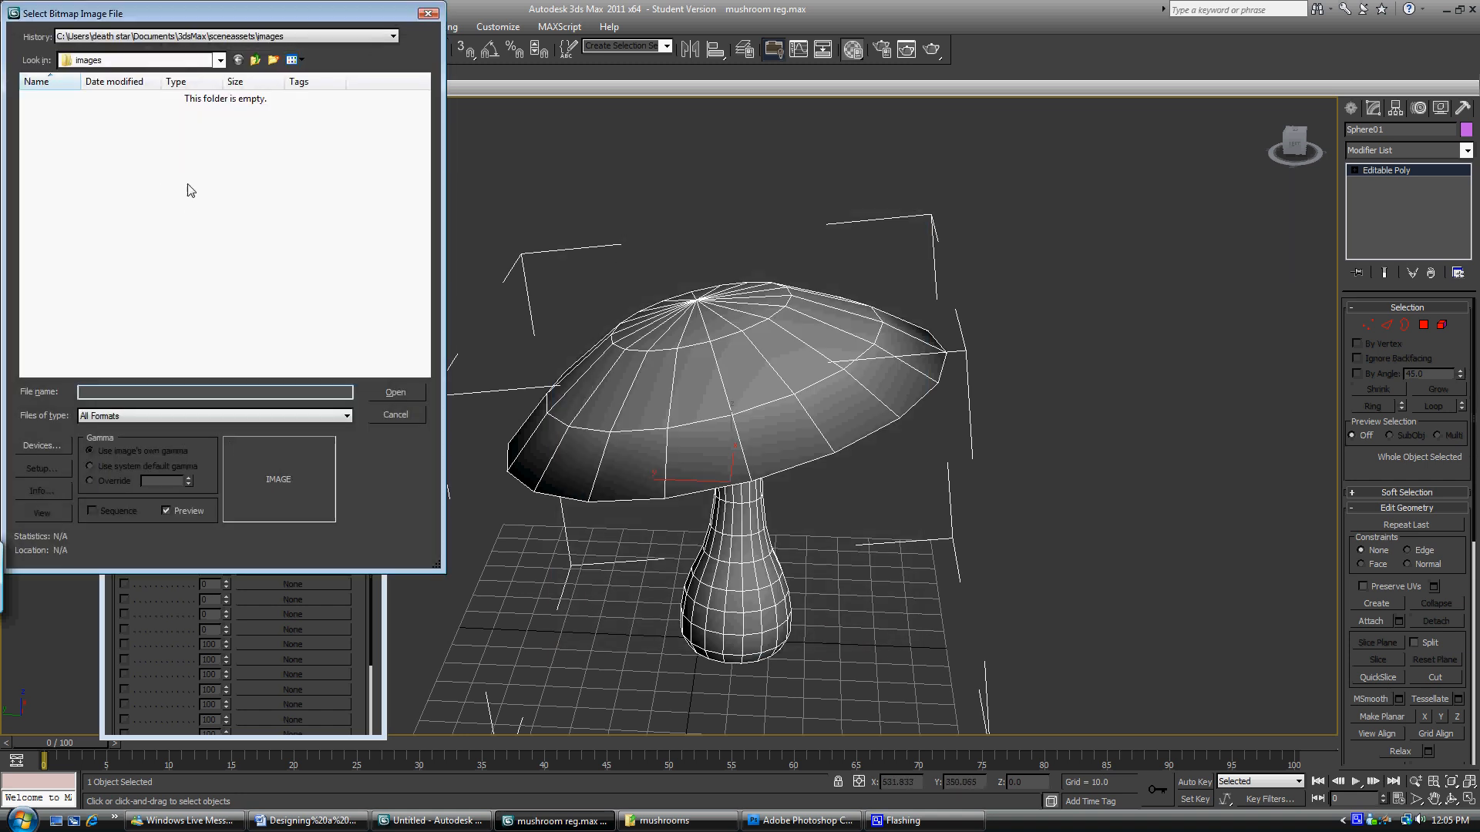
left_click(220, 60)
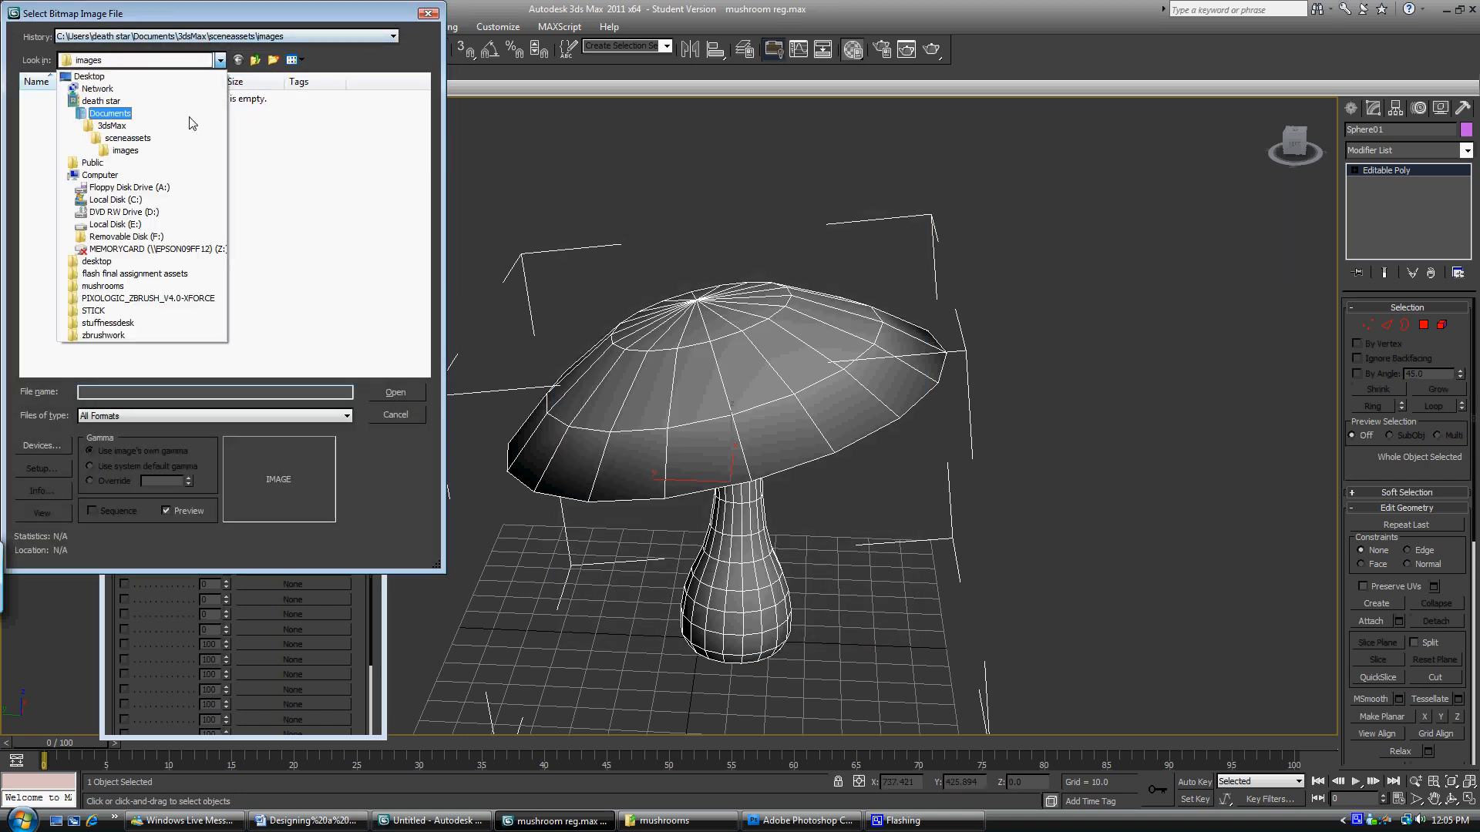
left_click(123, 237)
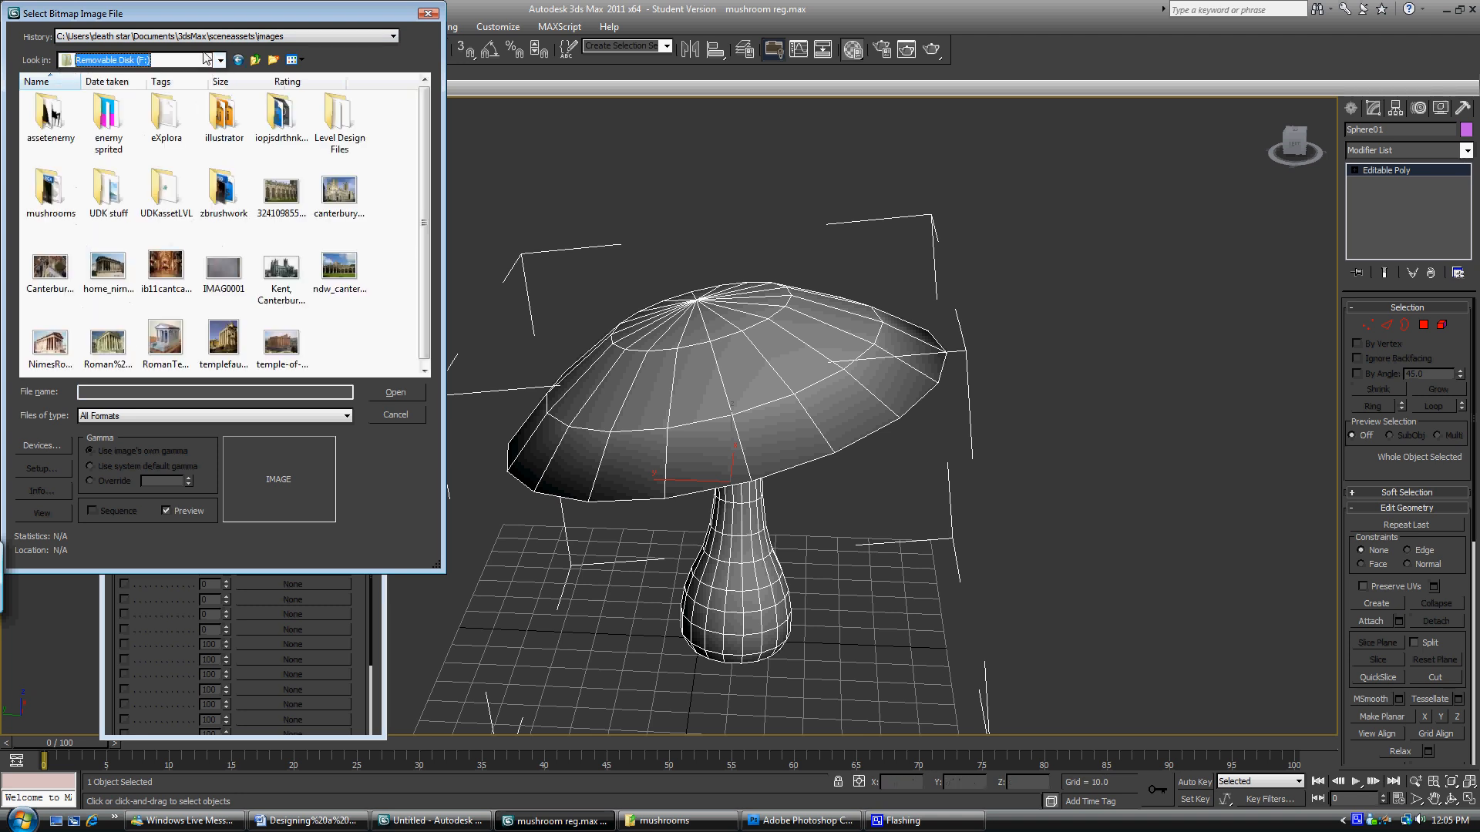
double_click(50, 198)
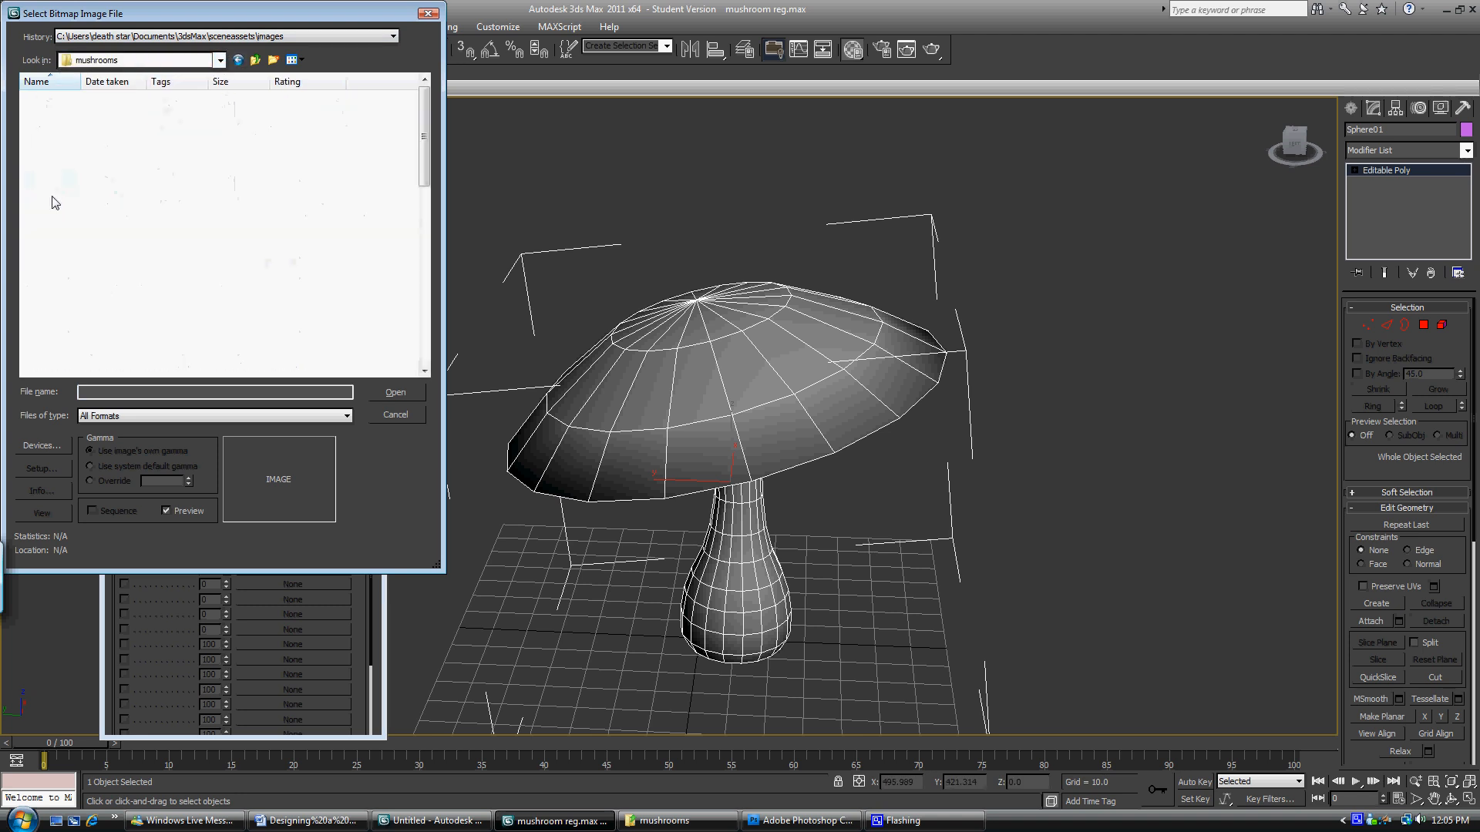
left_click_drag(424, 168, 409, 254)
scroll(409, 254, "down", 2)
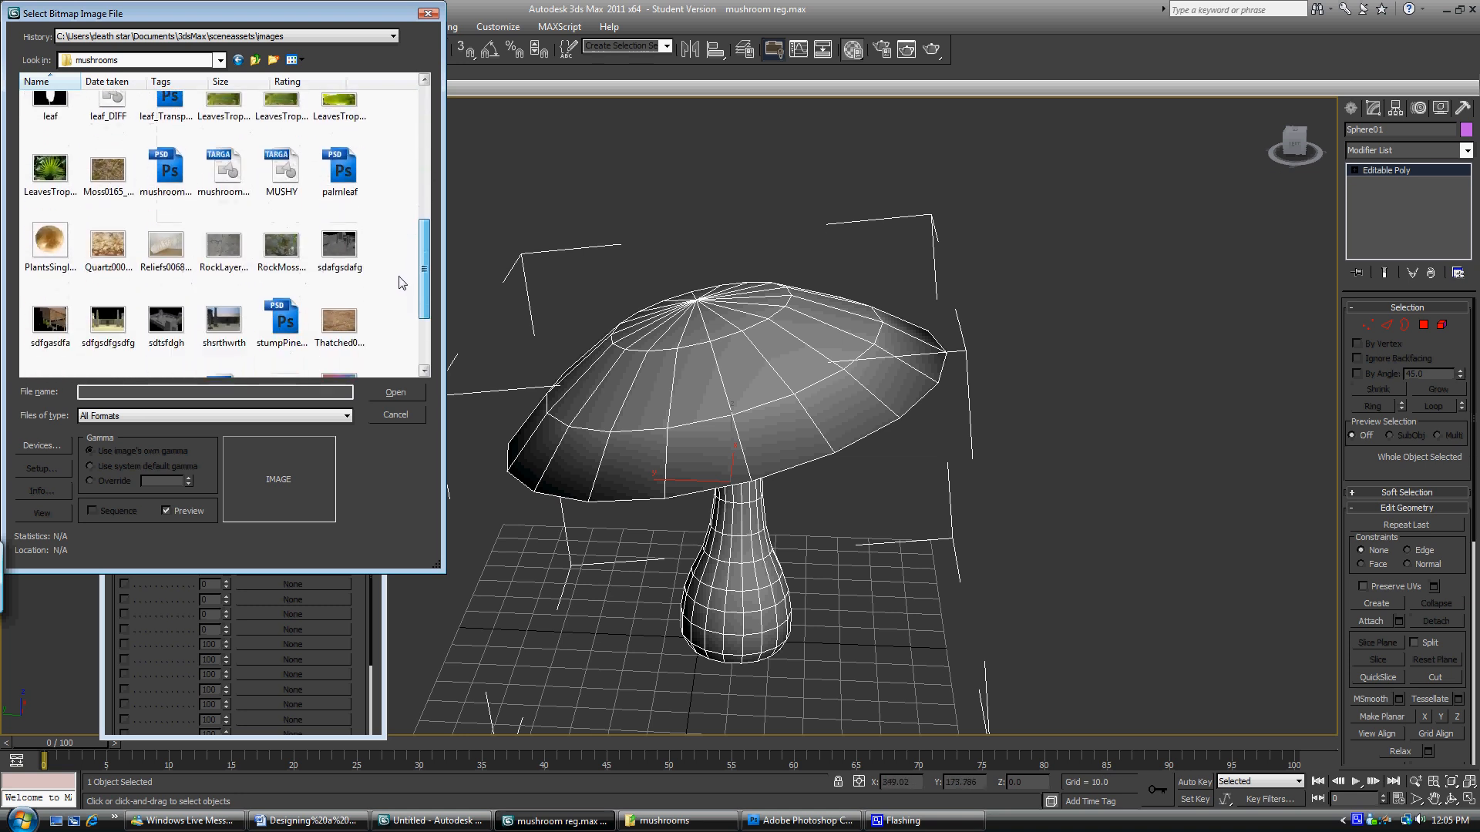
left_click(163, 177)
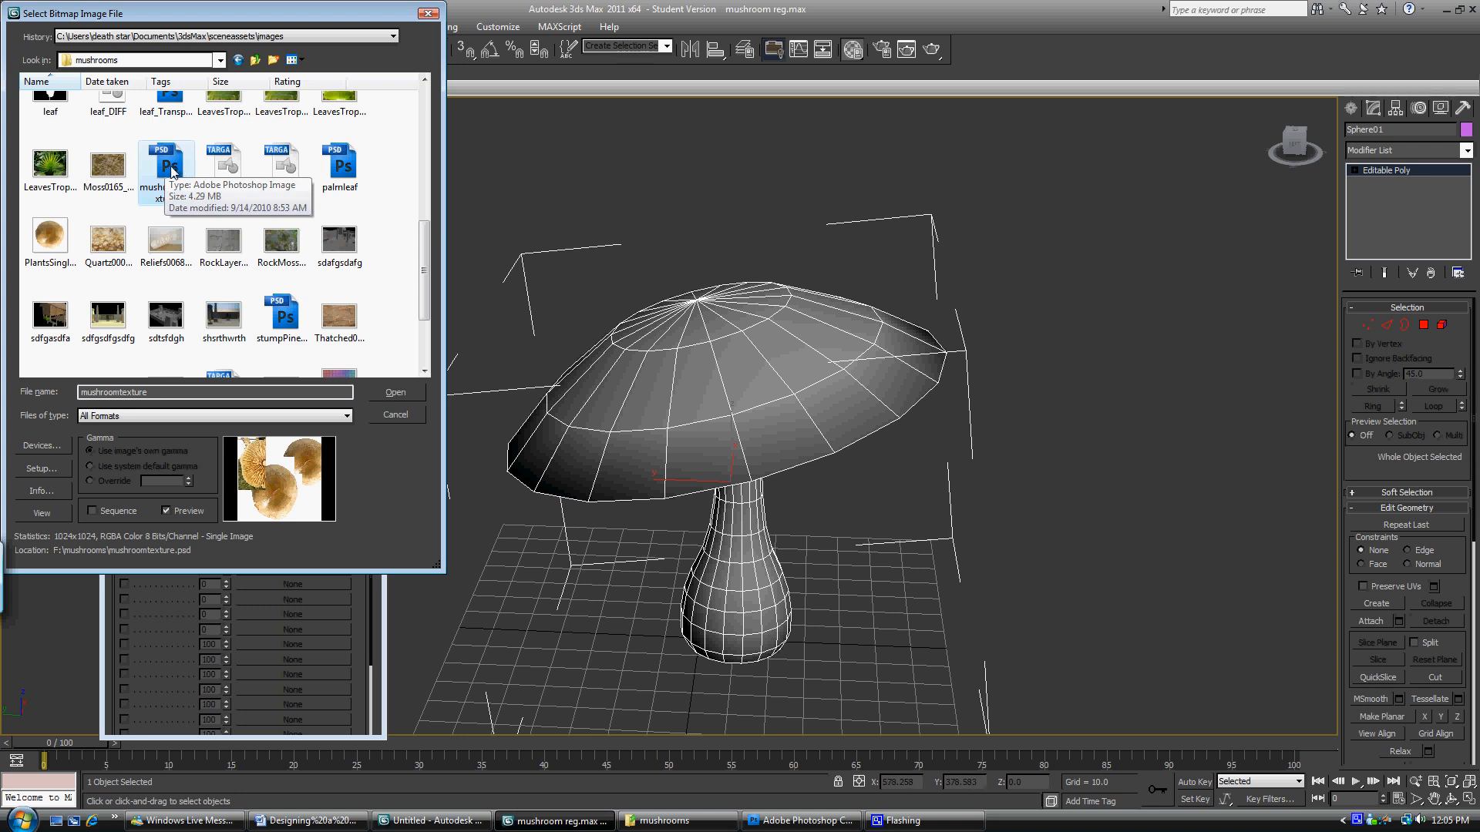
double_click(171, 171)
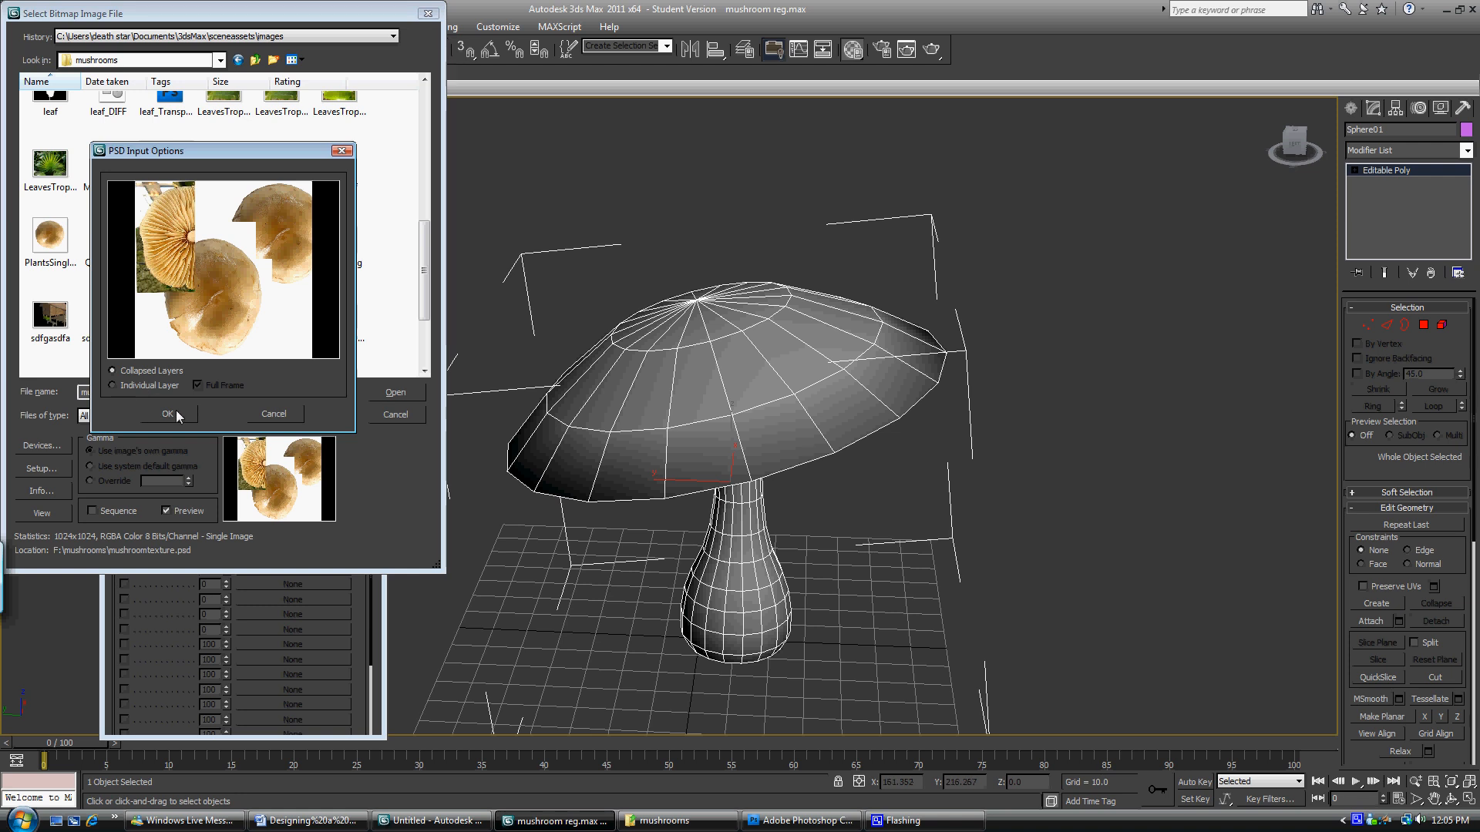
left_click(170, 414)
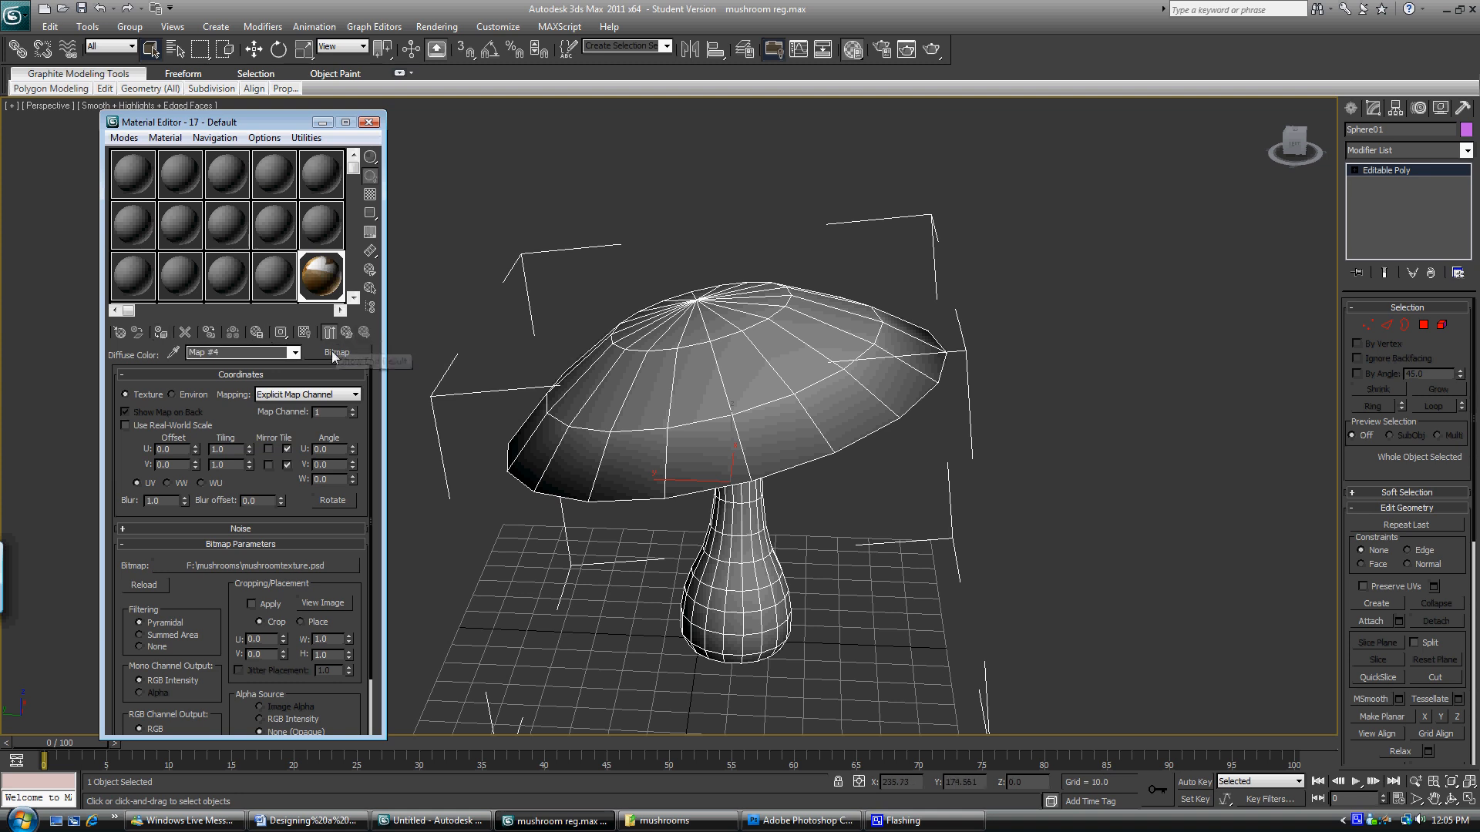
Show the diffuse texture on the mushroom in the viewport and inspect the cap from several angles.
scroll(763, 475, "up", 2)
middle_click_drag(732, 493, 609, 447)
scroll(740, 478, "up", 2)
scroll(687, 482, "down", 2)
scroll(694, 409, "down", 2)
scroll(611, 417, "up", 2)
left_click(309, 335)
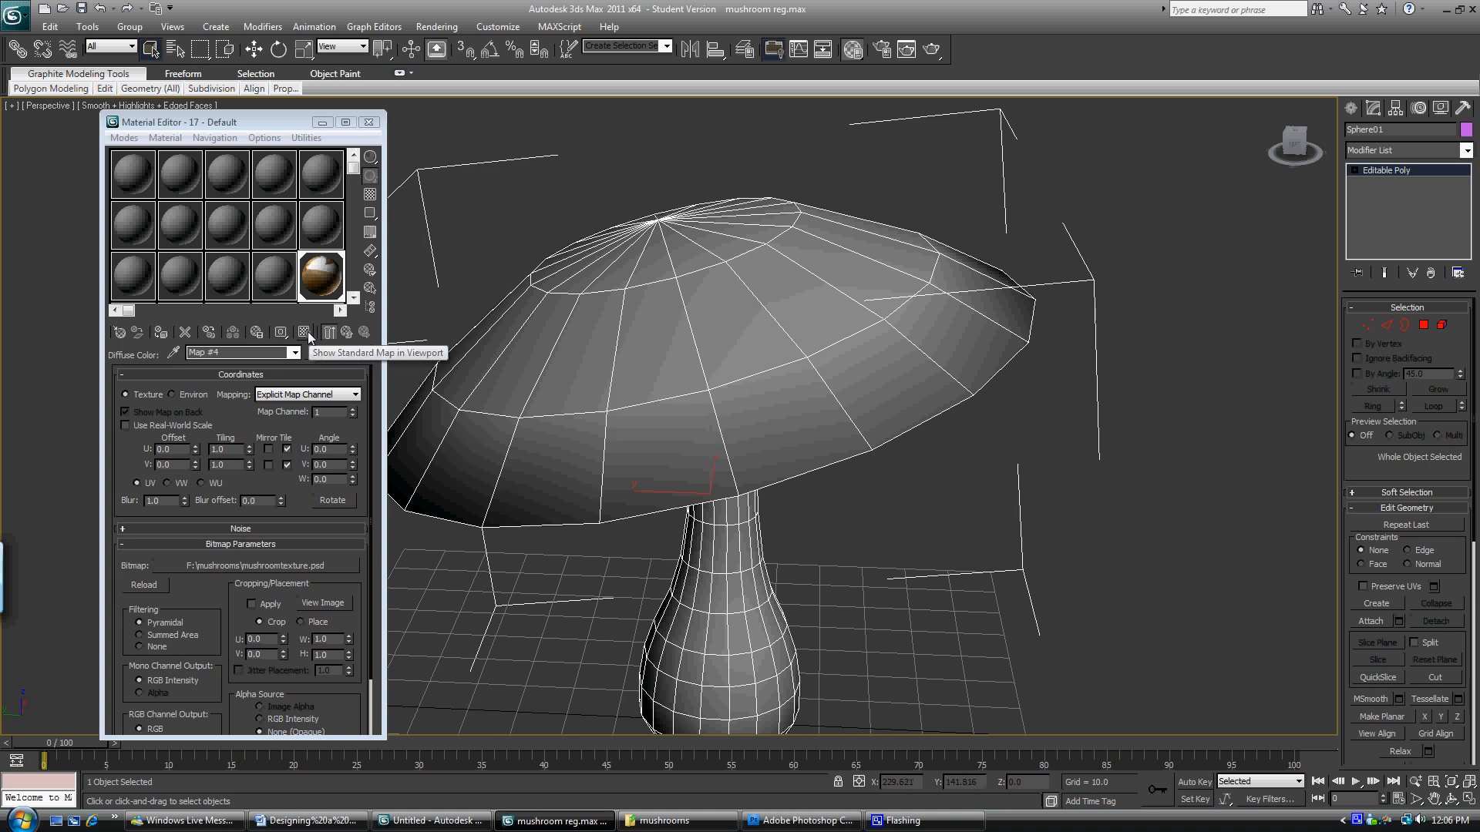
left_click(306, 333)
middle_click_drag(660, 441, 753, 323)
middle_click_drag(706, 407, 852, 436, "alt")
middle_click_drag(669, 381, 640, 512, "alt")
middle_click_drag(788, 354, 783, 529, "alt")
scroll(714, 395, "up", 3)
middle_click_drag(714, 395, 713, 527, "alt")
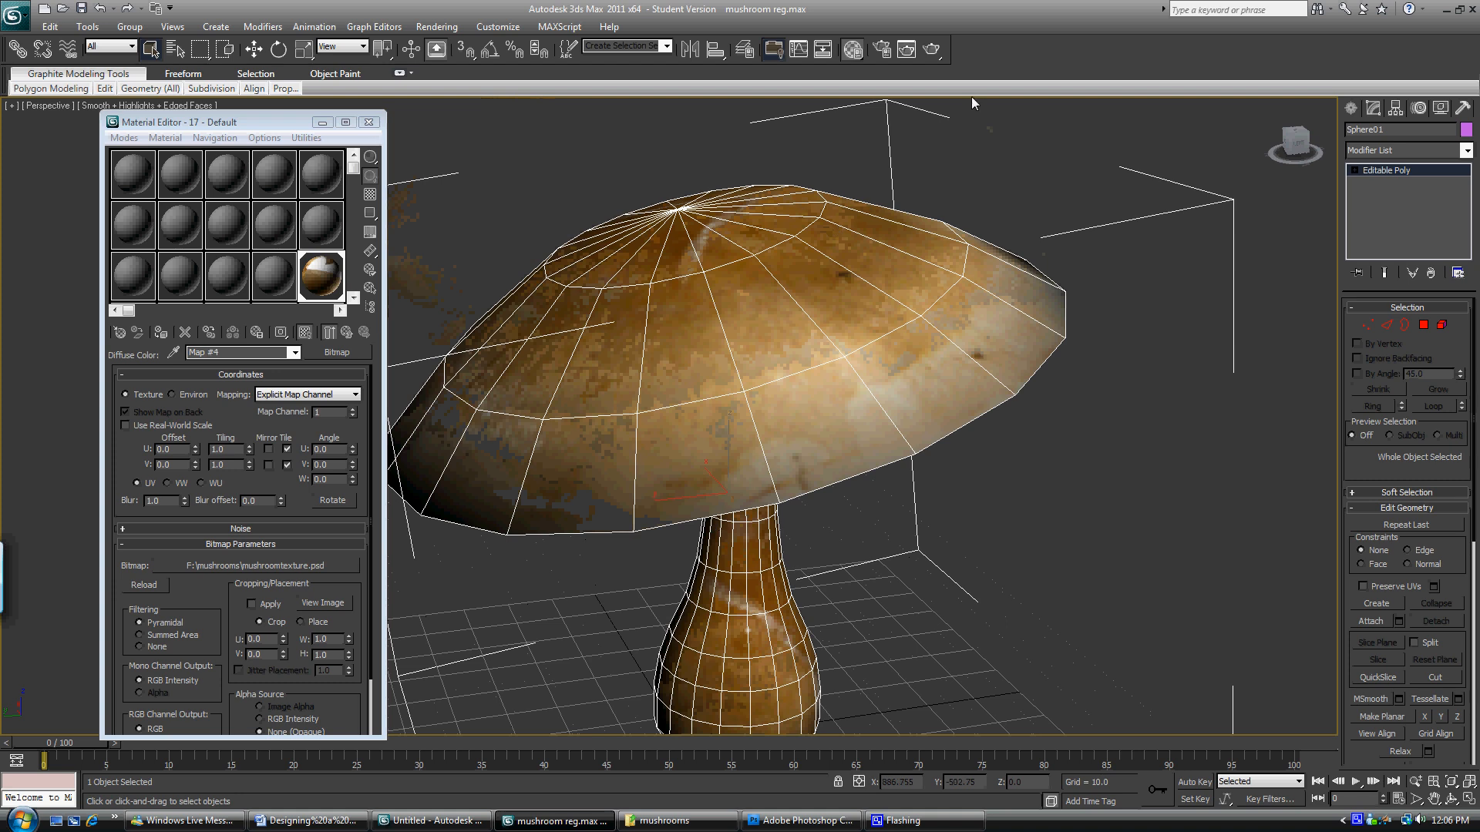
Render the perspective view to check the textured mushroom, and close the rendered frame.
left_click(936, 48)
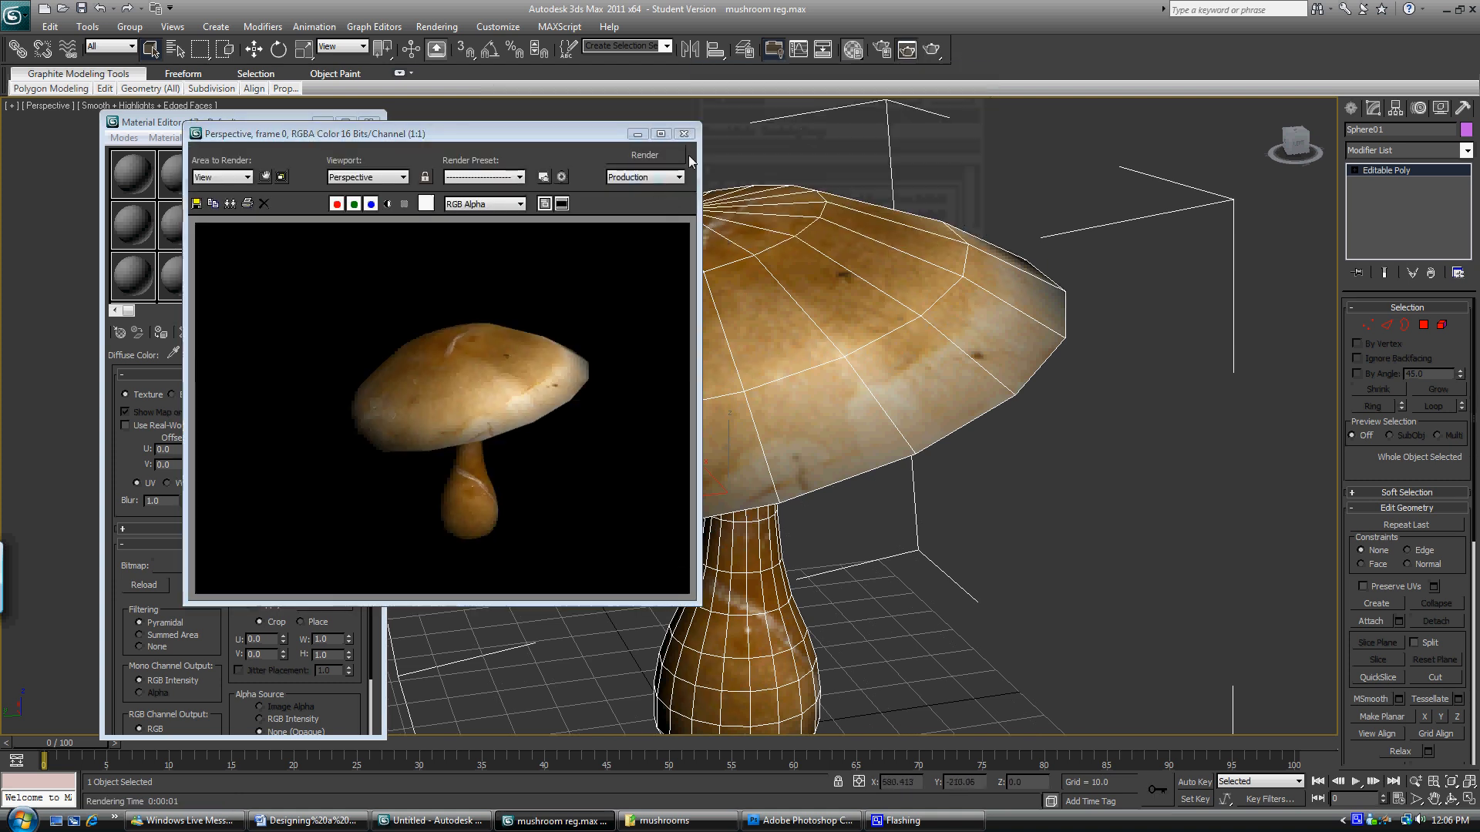
left_click(683, 135)
middle_click_drag(731, 441, 759, 419)
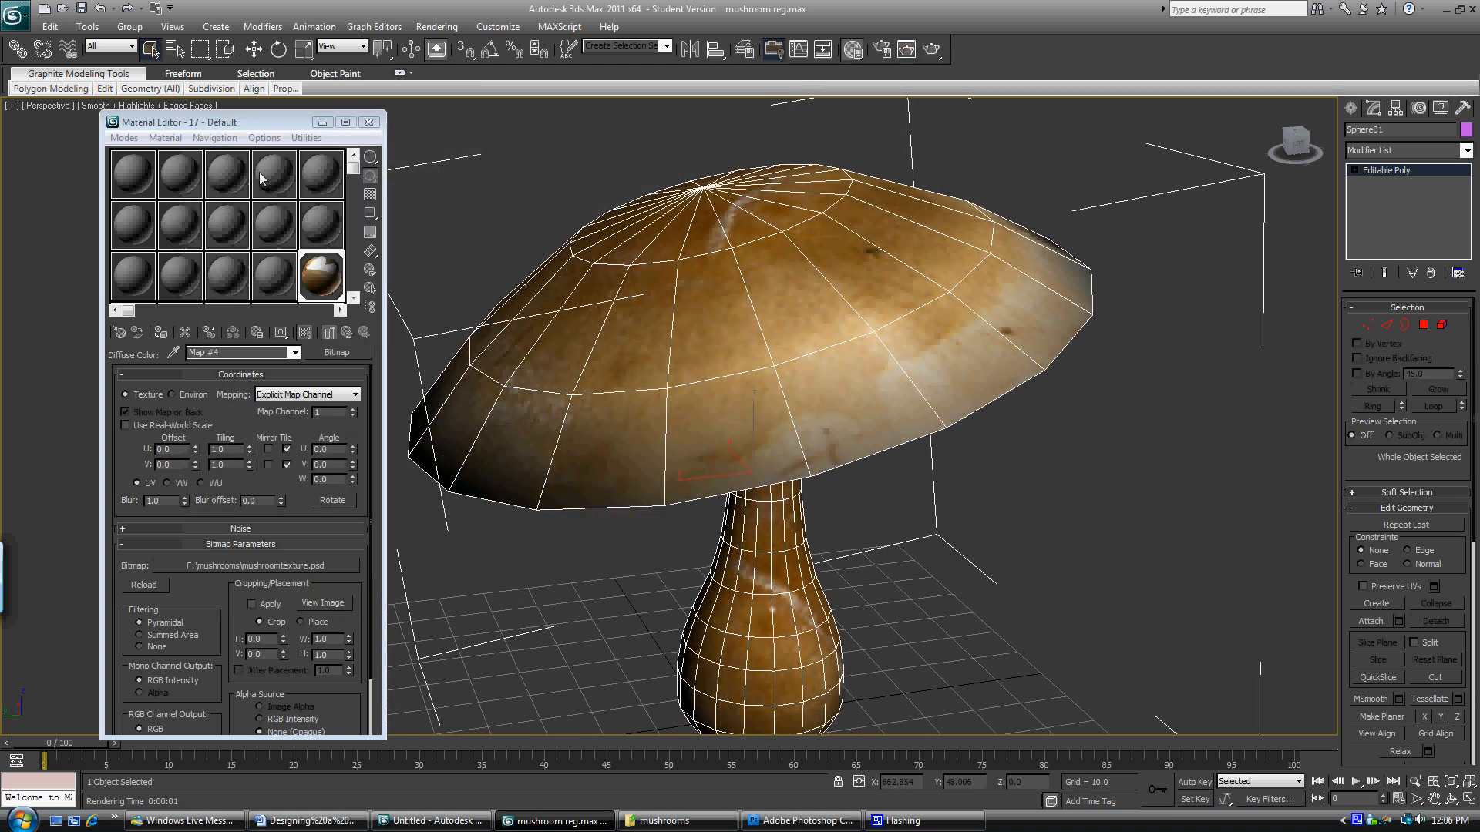
Set the viewport material display to Hardware Display with Maps and view the mushroom cap from above.
left_click(140, 144)
mouse_move(159, 145)
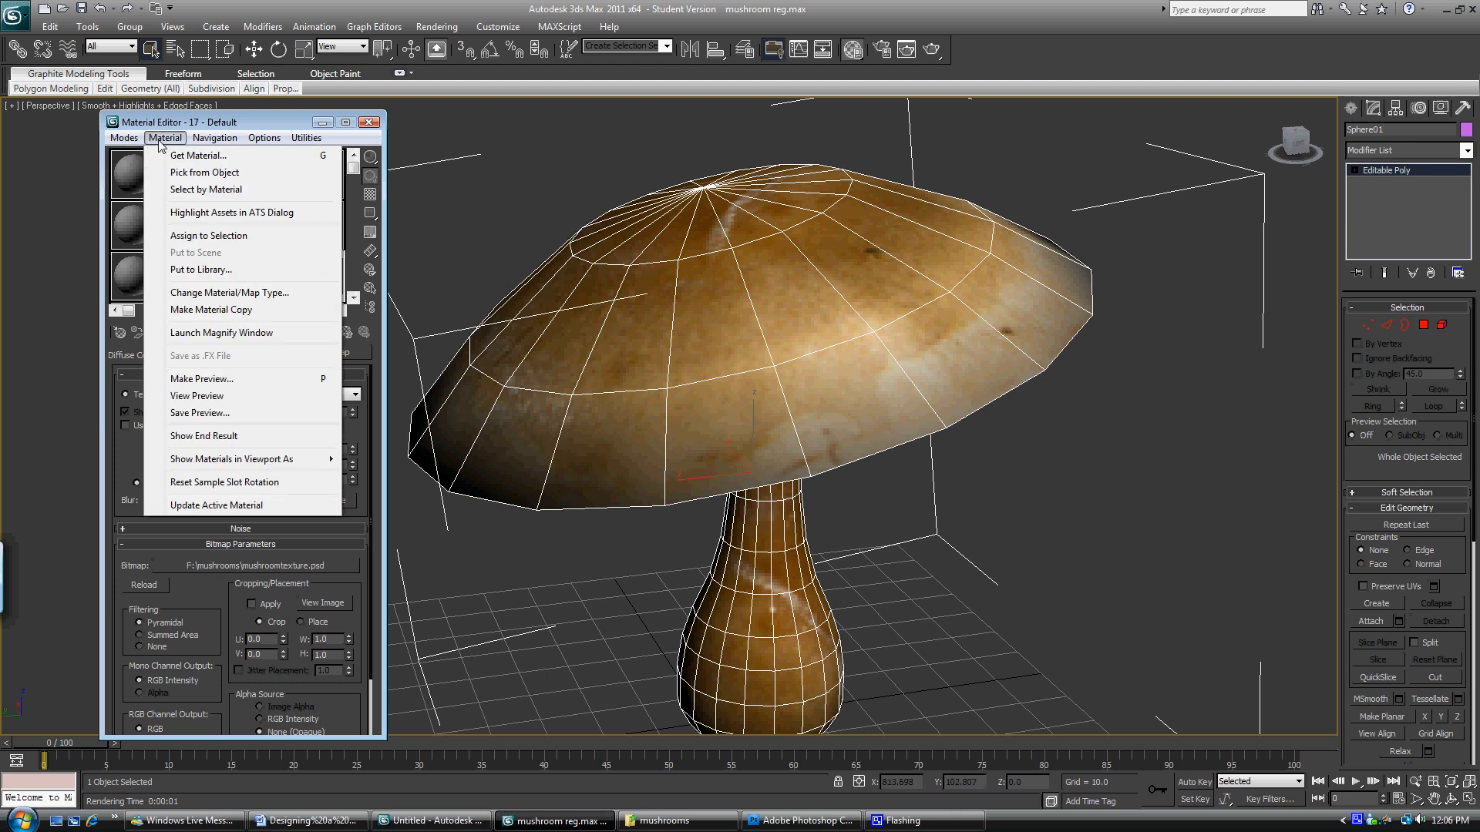
mouse_move(279, 466)
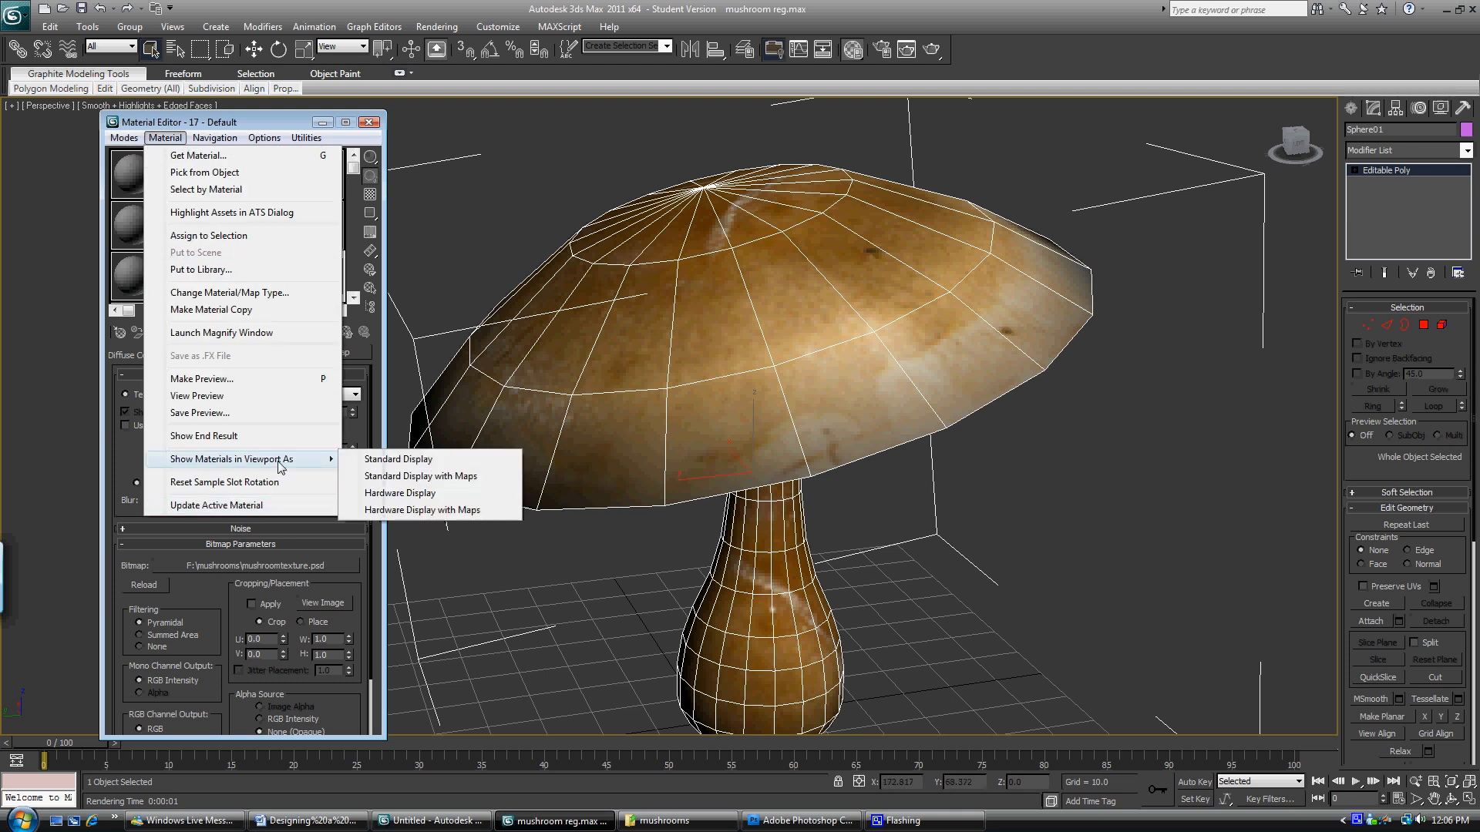
left_click(422, 510)
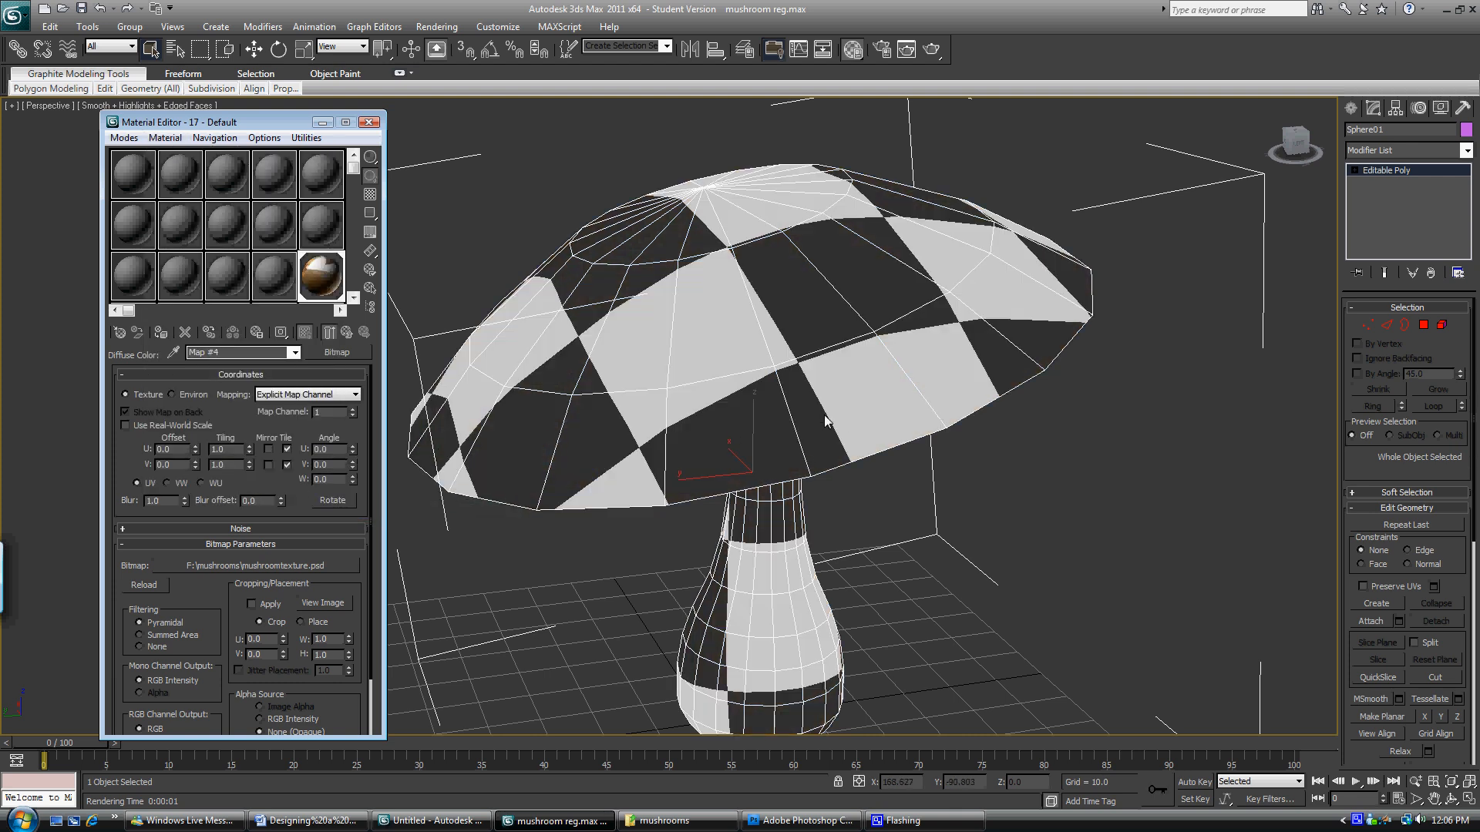
middle_click_drag(773, 370, 754, 448, "alt")
scroll(754, 449, "up", 4)
middle_click_drag(629, 447, 540, 459, "alt")
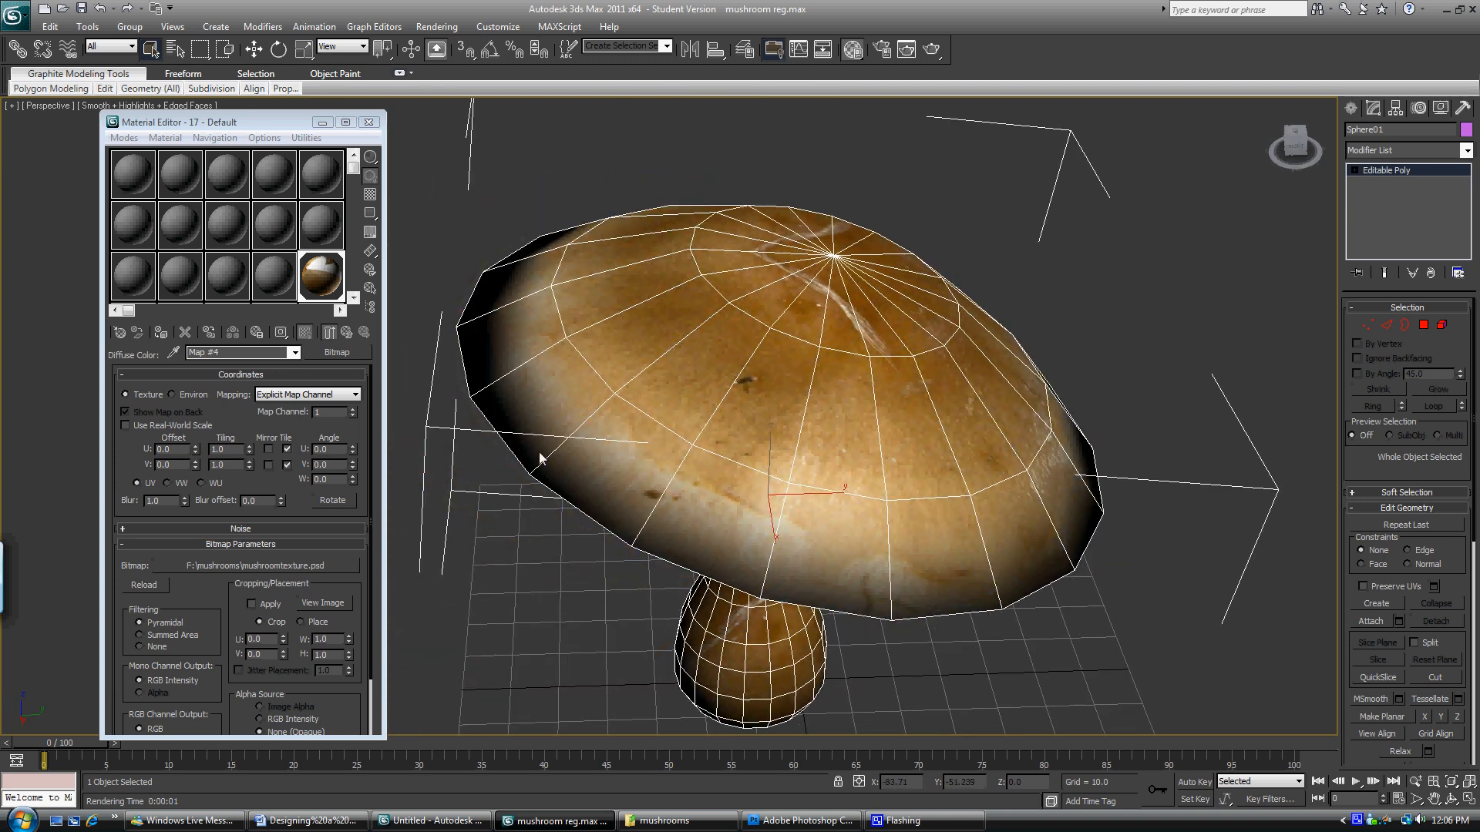
Return to the 17 - Default material and choose a Bitmap for its Bump map.
left_click(293, 356)
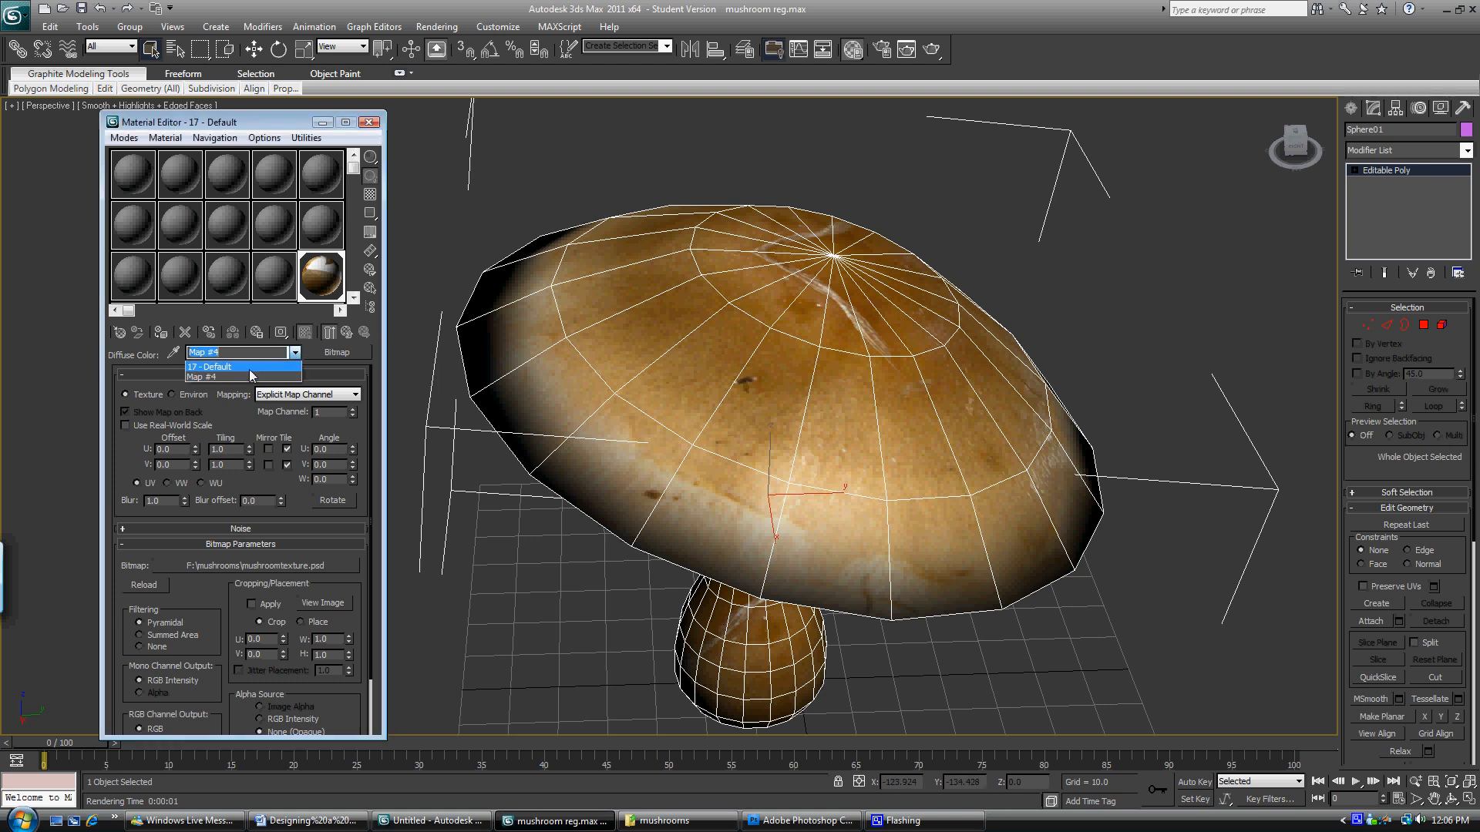
left_click(231, 370)
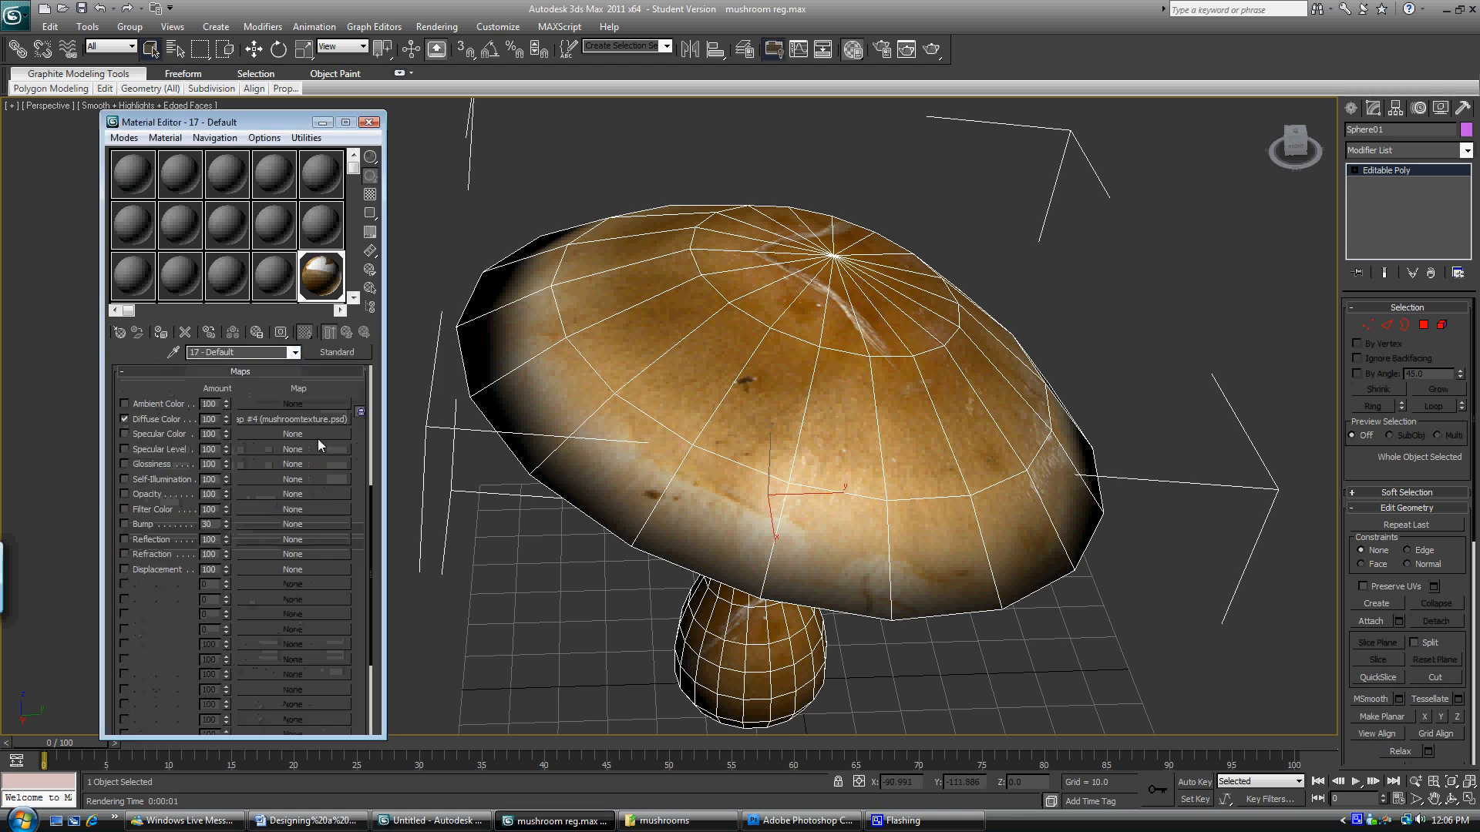
scroll(356, 428, "up", 3)
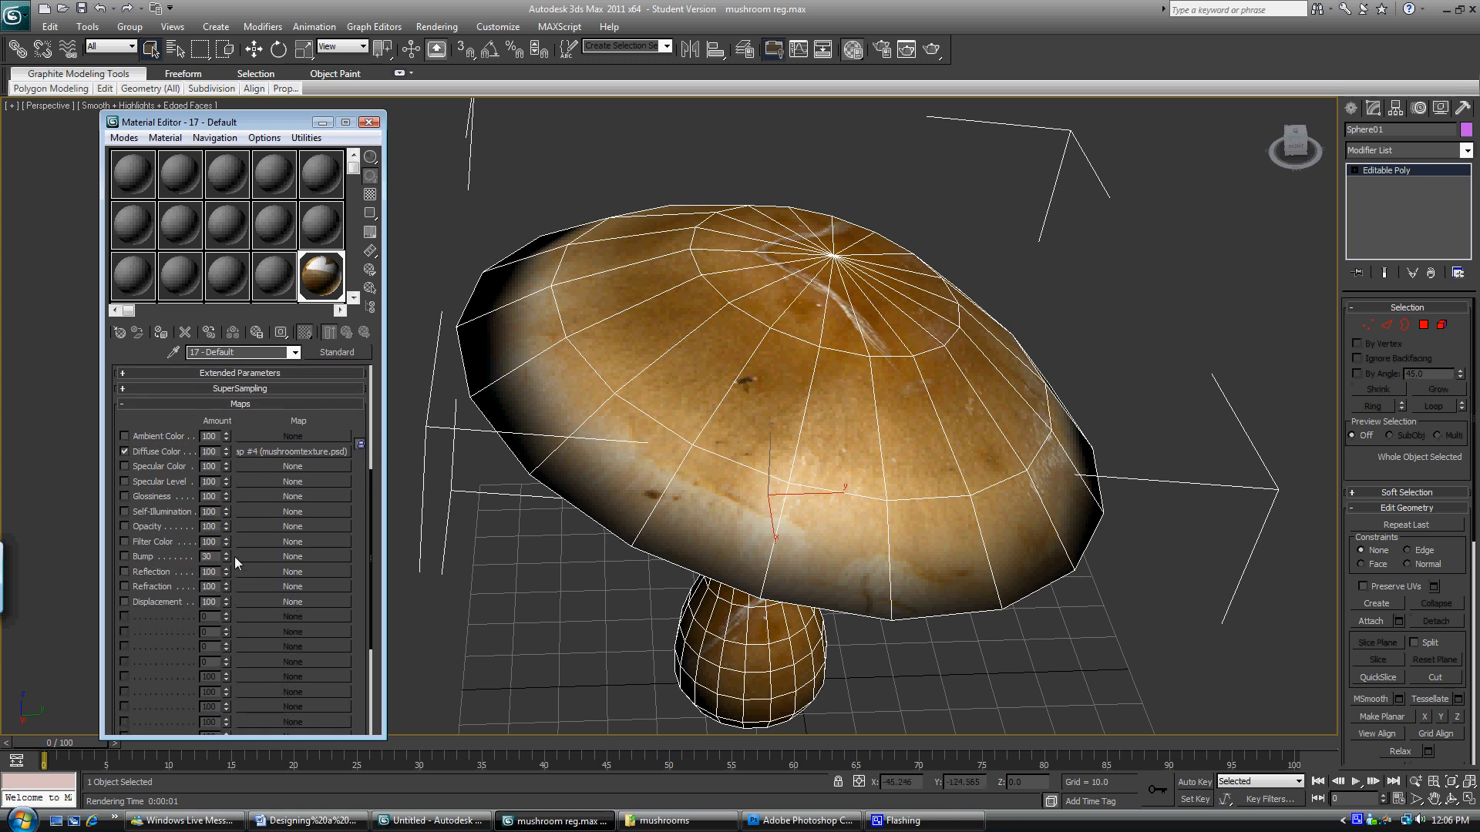
left_click(266, 556)
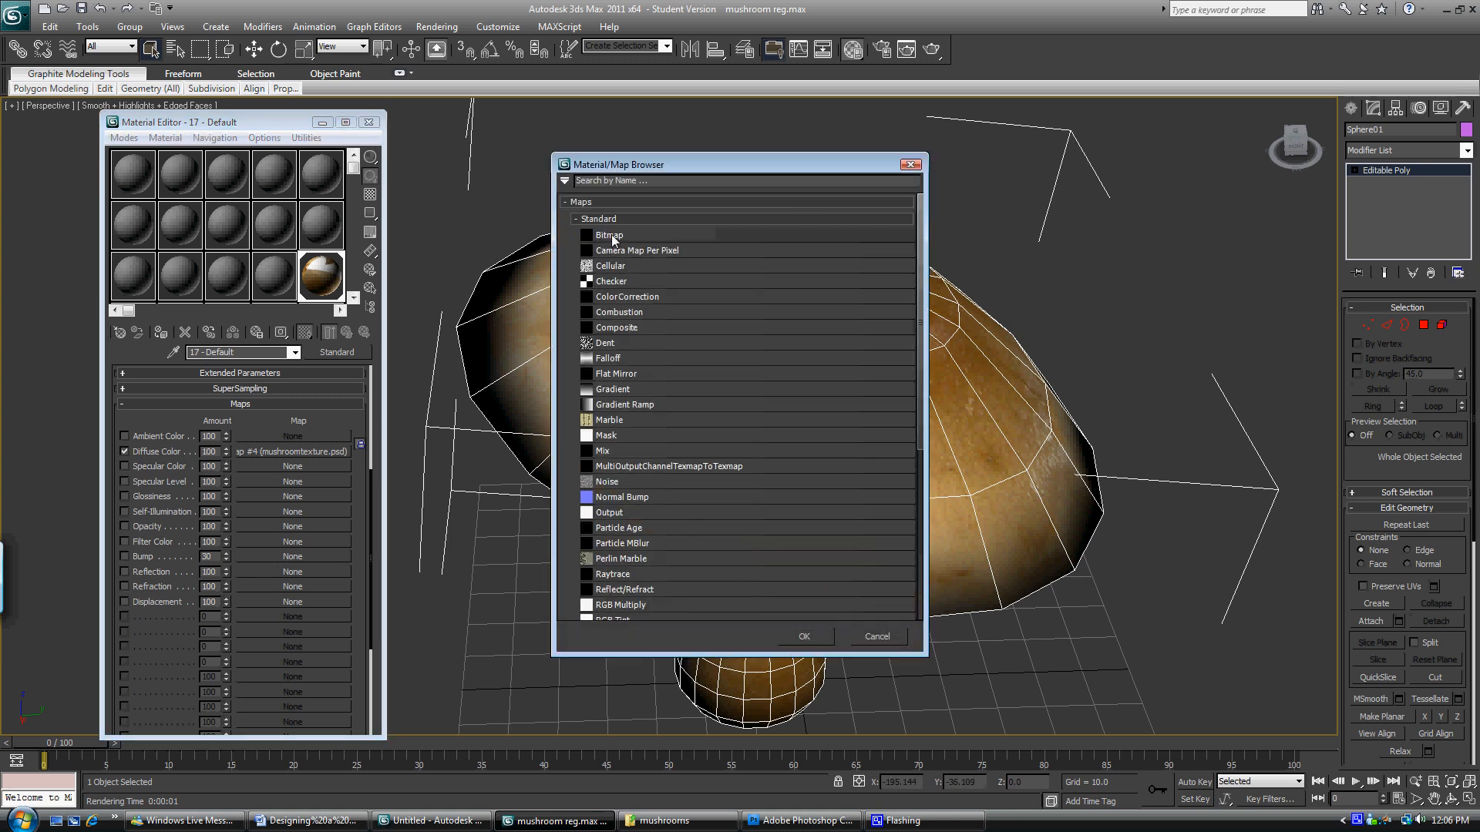
double_click(610, 236)
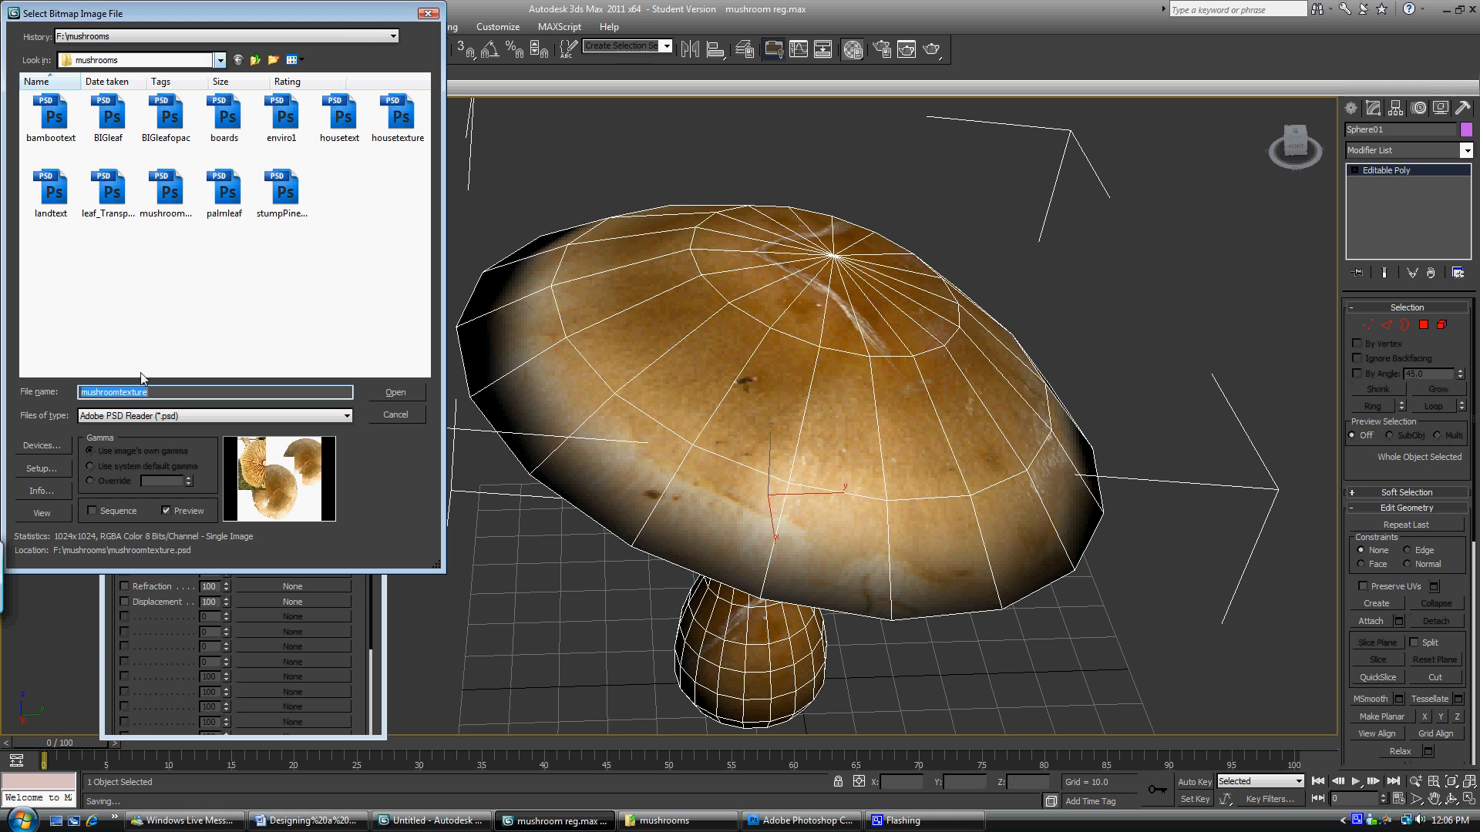
List all image formats, compare the mushroomtexture and MUSHY Targa previews, and load MUSHY.tga as the bump bitmap.
left_click(141, 415)
left_click(124, 425)
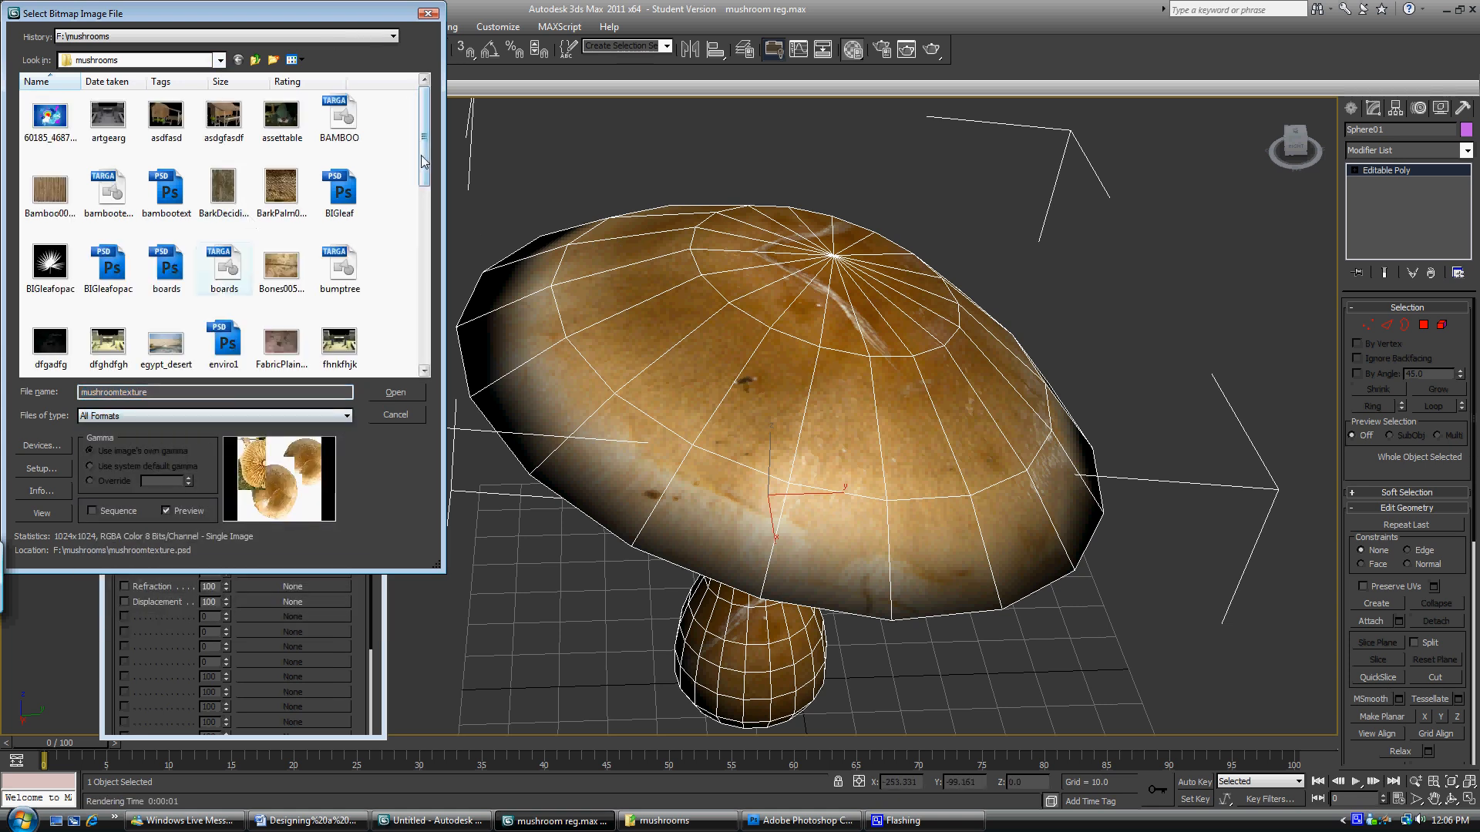
left_click_drag(423, 161, 424, 269)
left_click(223, 213)
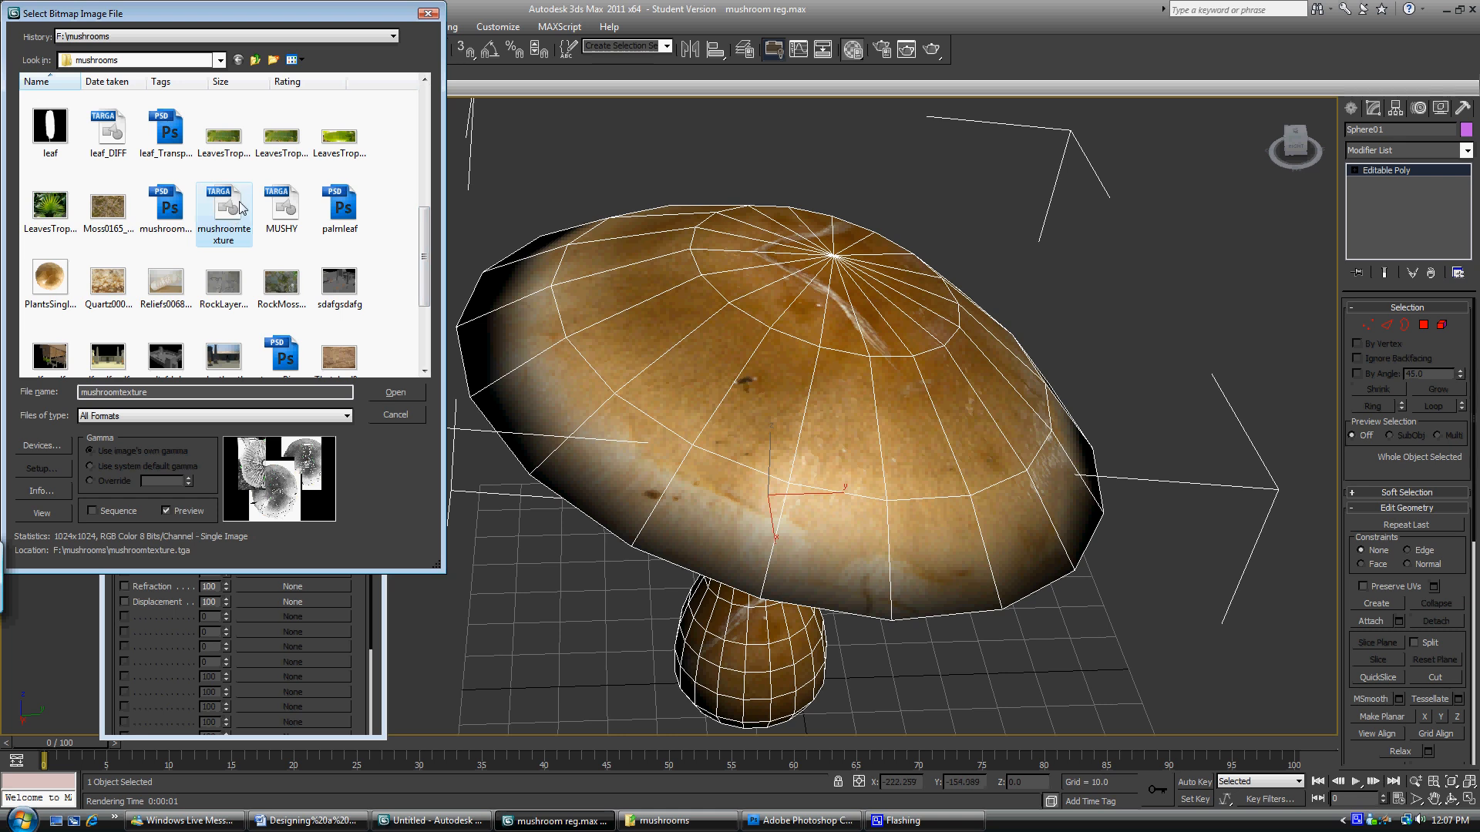
left_click(280, 213)
left_click(236, 218)
left_click(284, 214)
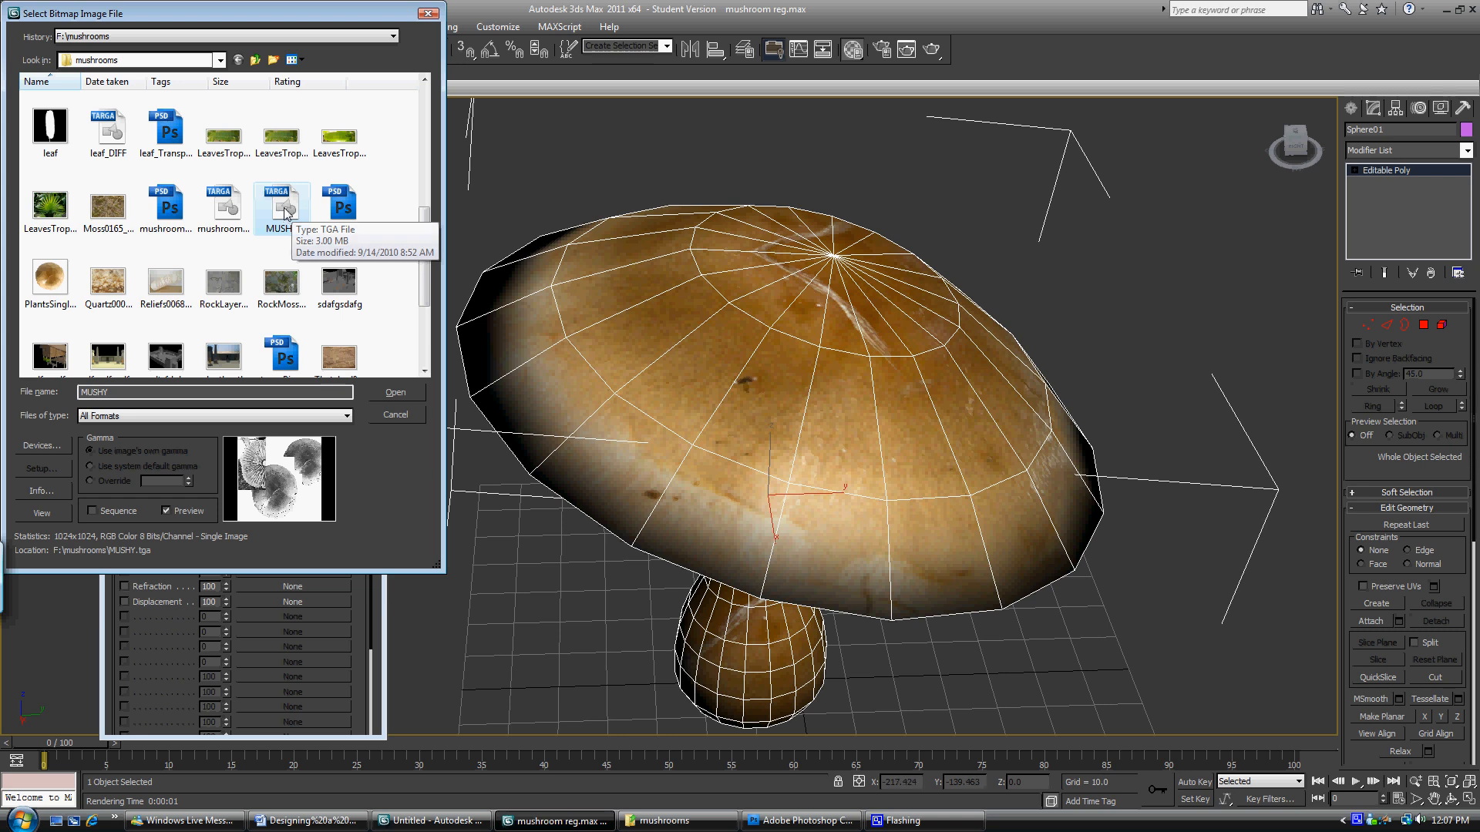
double_click(283, 210)
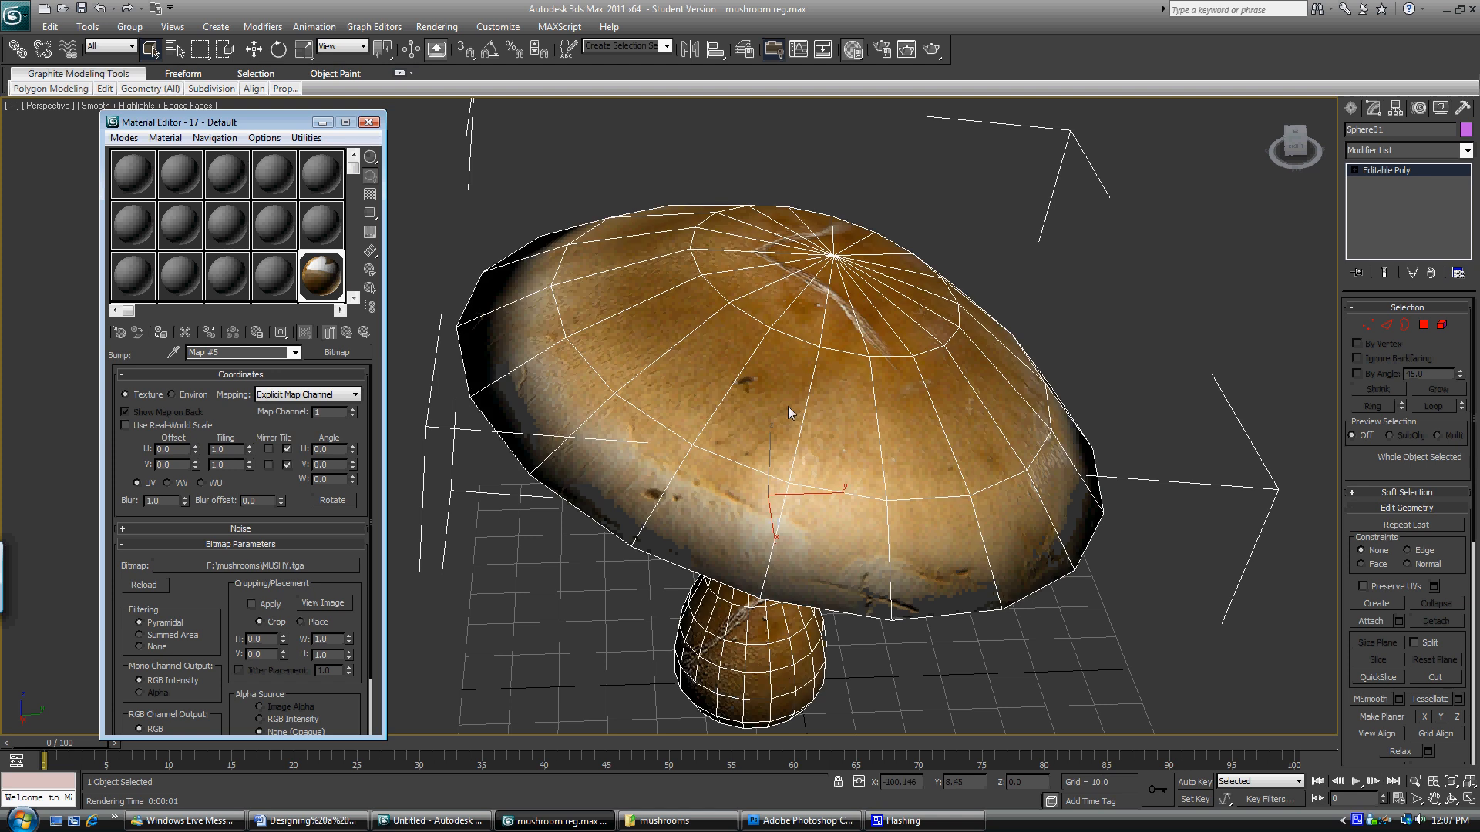
Inspect the bump relief up close on the mushroom's cap and stem.
middle_click_drag(787, 405, 788, 369, "alt")
middle_click_drag(787, 427, 739, 429, "alt")
scroll(738, 429, "up", 10)
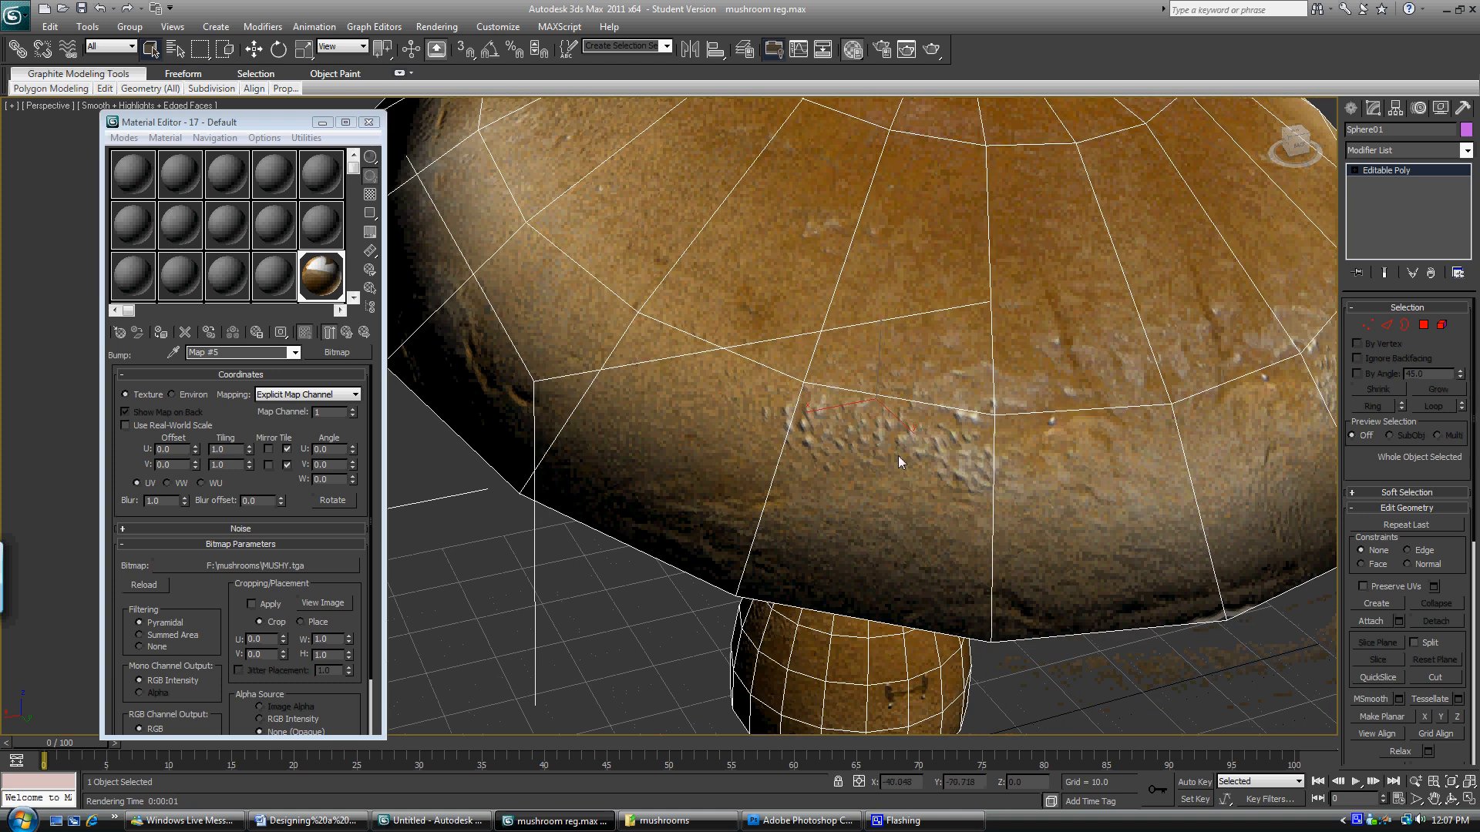
mouse_move(899, 455)
middle_mouse_down("alt")
mouse_move(888, 415)
mouse_move(840, 447)
mouse_move(899, 428)
middle_mouse_up("alt")
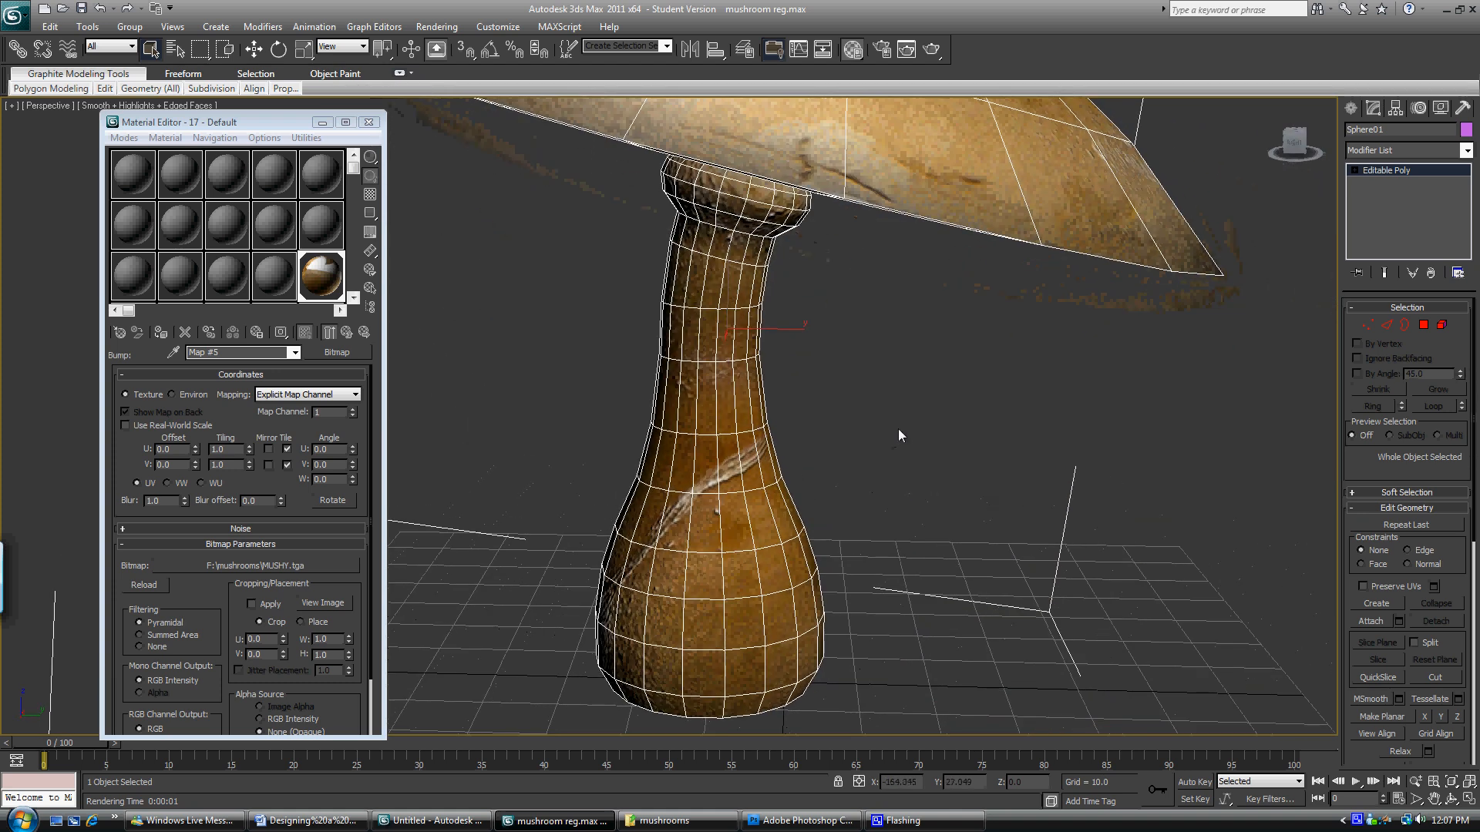
Return to the 17 - Default material and disable its Bump map to view the stem without relief.
left_click(293, 352)
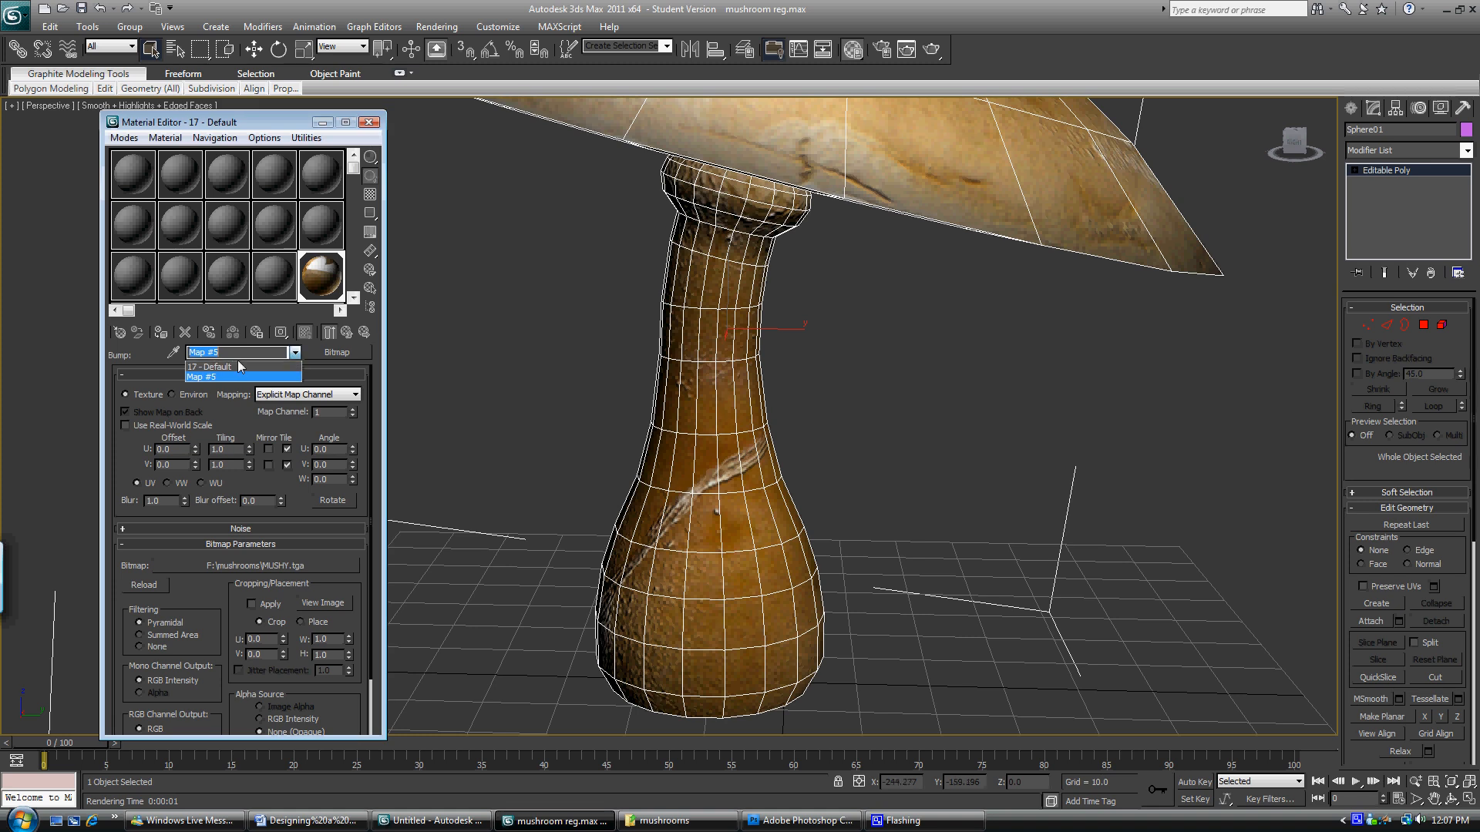
left_click(232, 369)
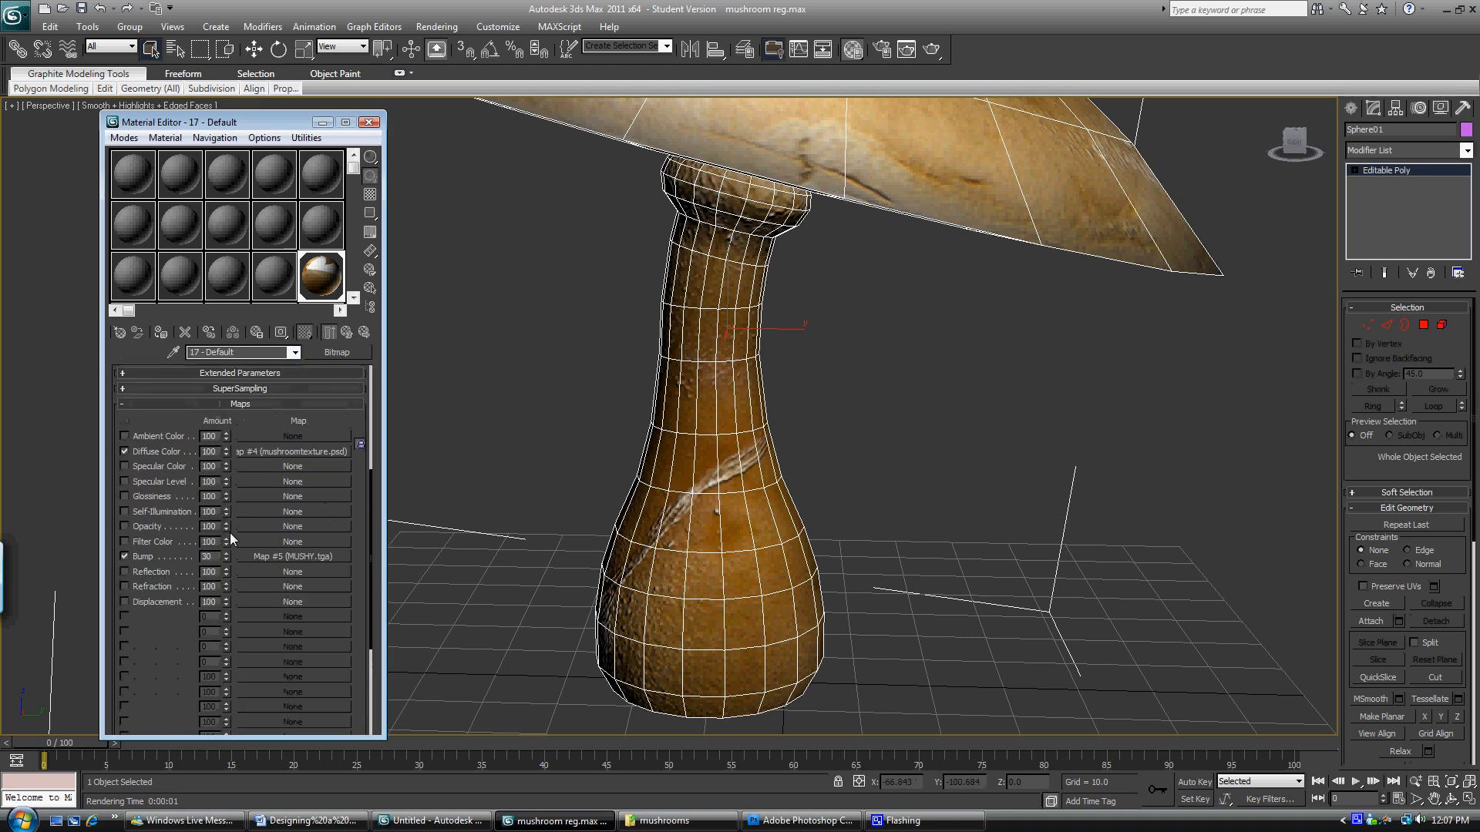
left_click(125, 557)
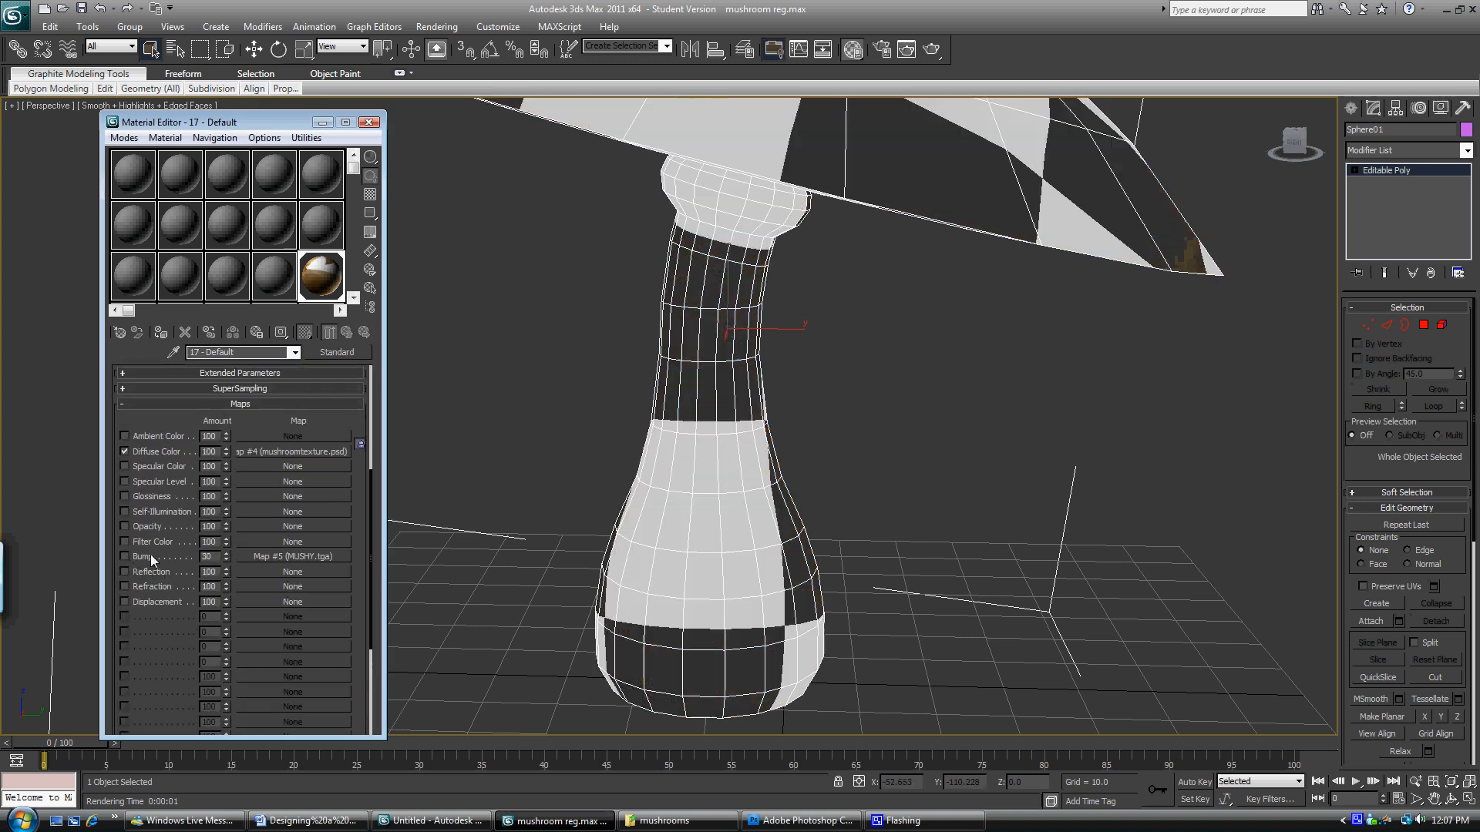
middle_click_drag(754, 555, 821, 459)
scroll(797, 544, "up", 3)
scroll(839, 408, "down", 4)
middle_click_drag(840, 409, 796, 580)
scroll(765, 558, "up", 6)
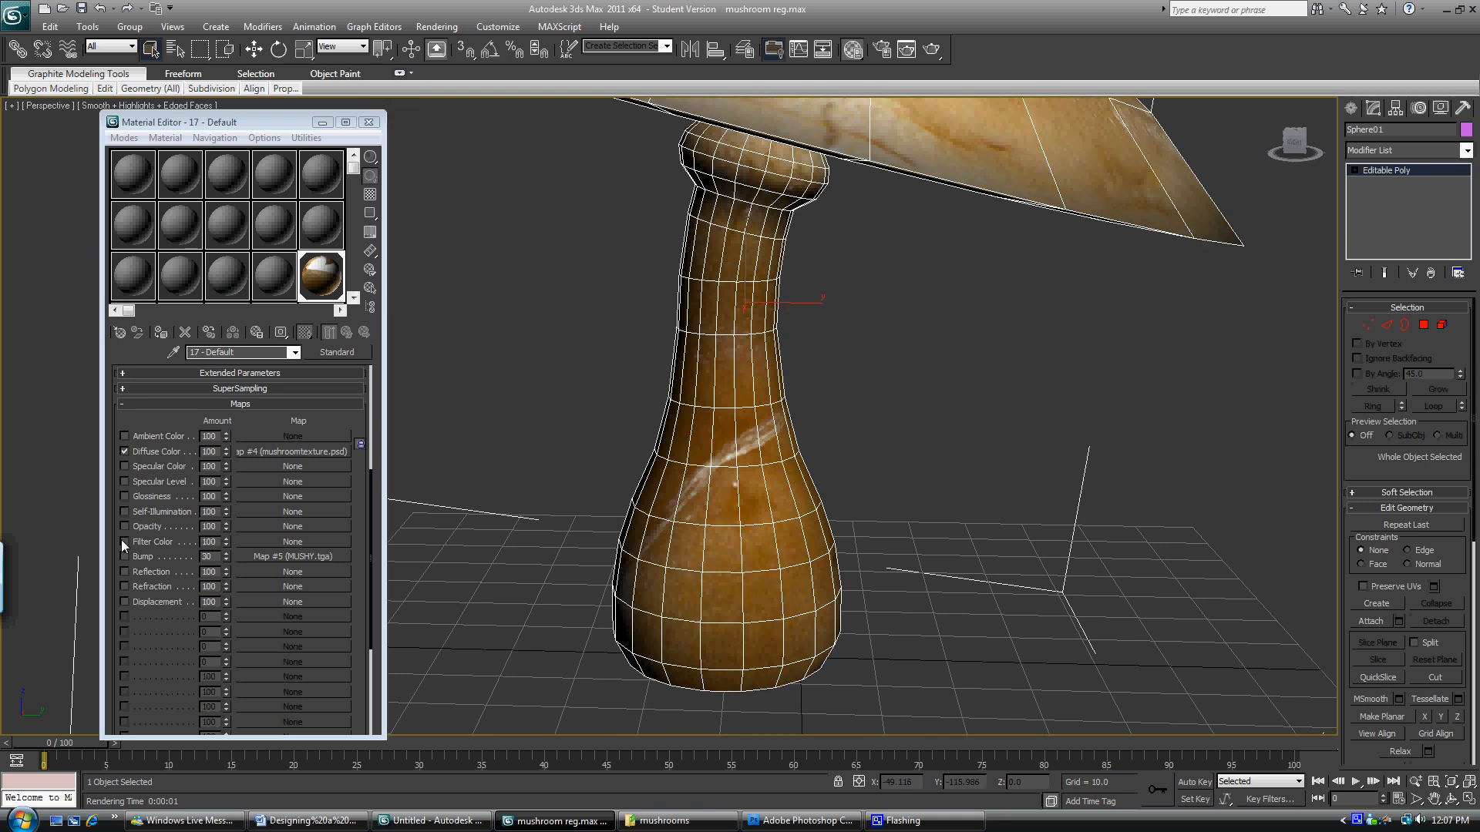
Enable the Bump map again and examine the relief on the lower stem up close.
left_click(125, 556)
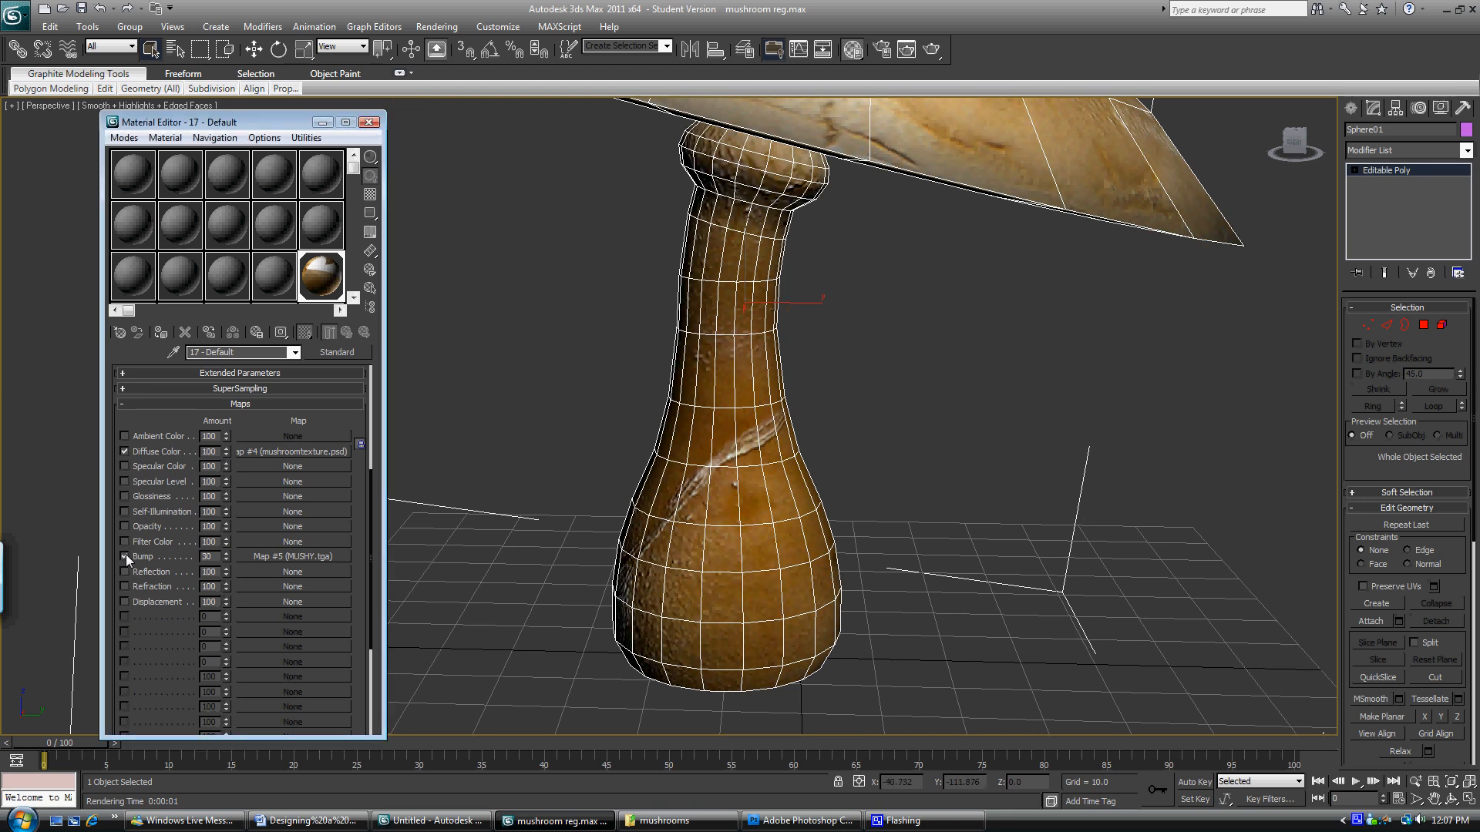
middle_click_drag(651, 159, 918, 422, "alt")
scroll(919, 422, "up", 4)
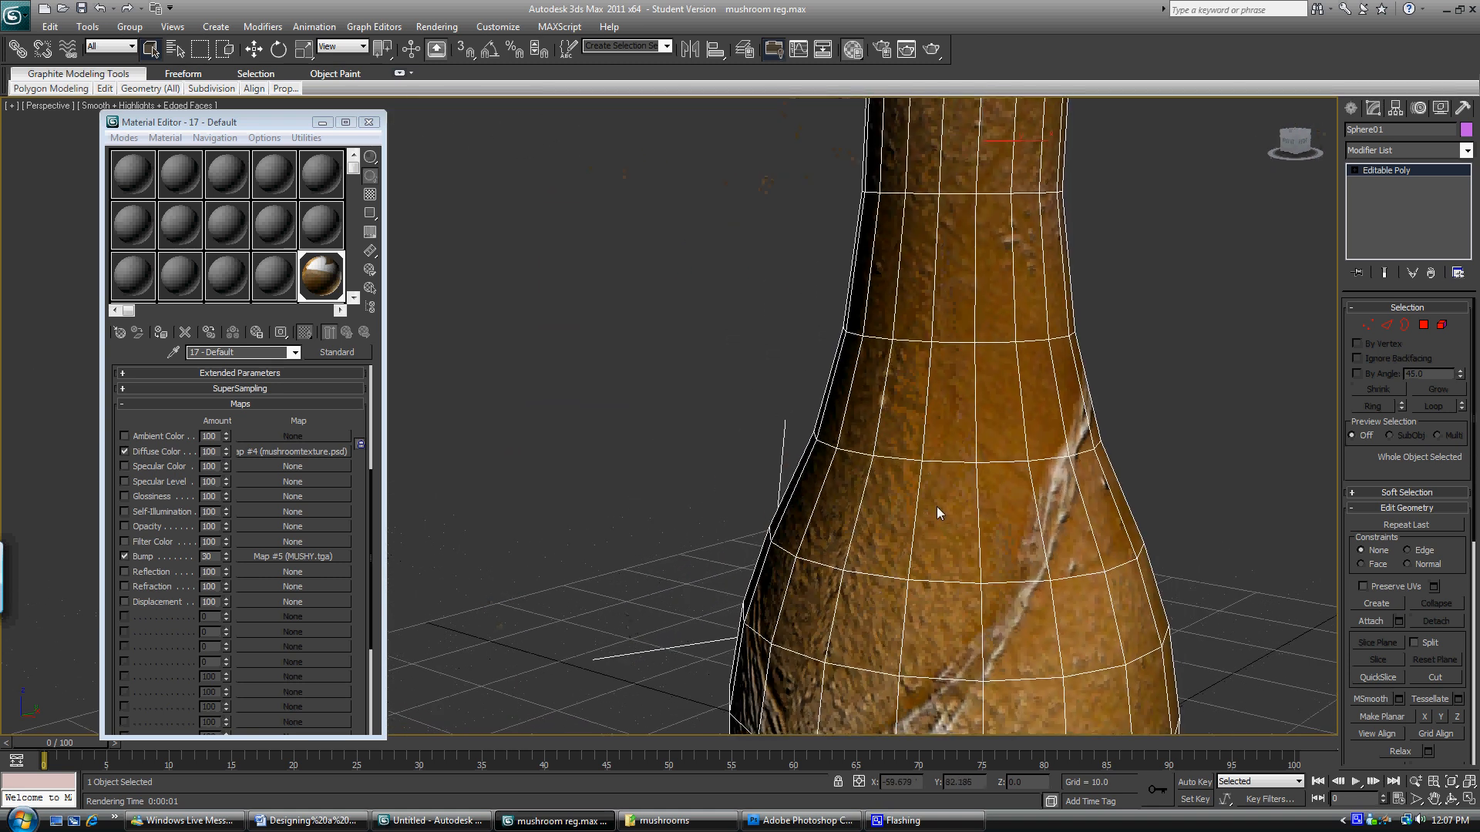
middle_click_drag(937, 506, 701, 266)
scroll(738, 326, "down", 3)
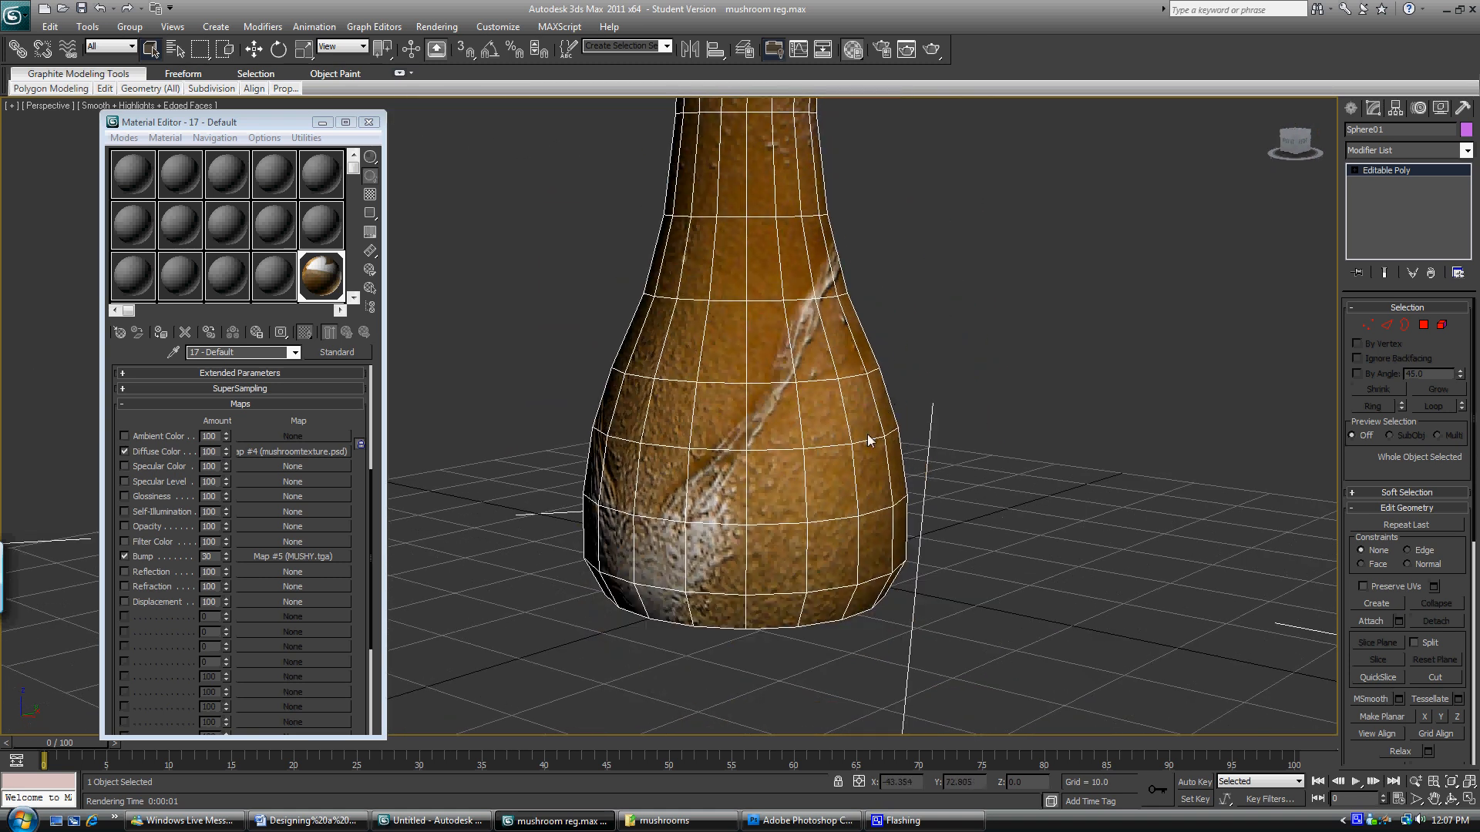
Disable the Diffuse Color map to examine the bump relief alone on the cap and stem, and enable it again.
middle_click_drag(952, 302, 842, 389)
scroll(842, 393, "down", 5)
scroll(805, 446, "up", 6)
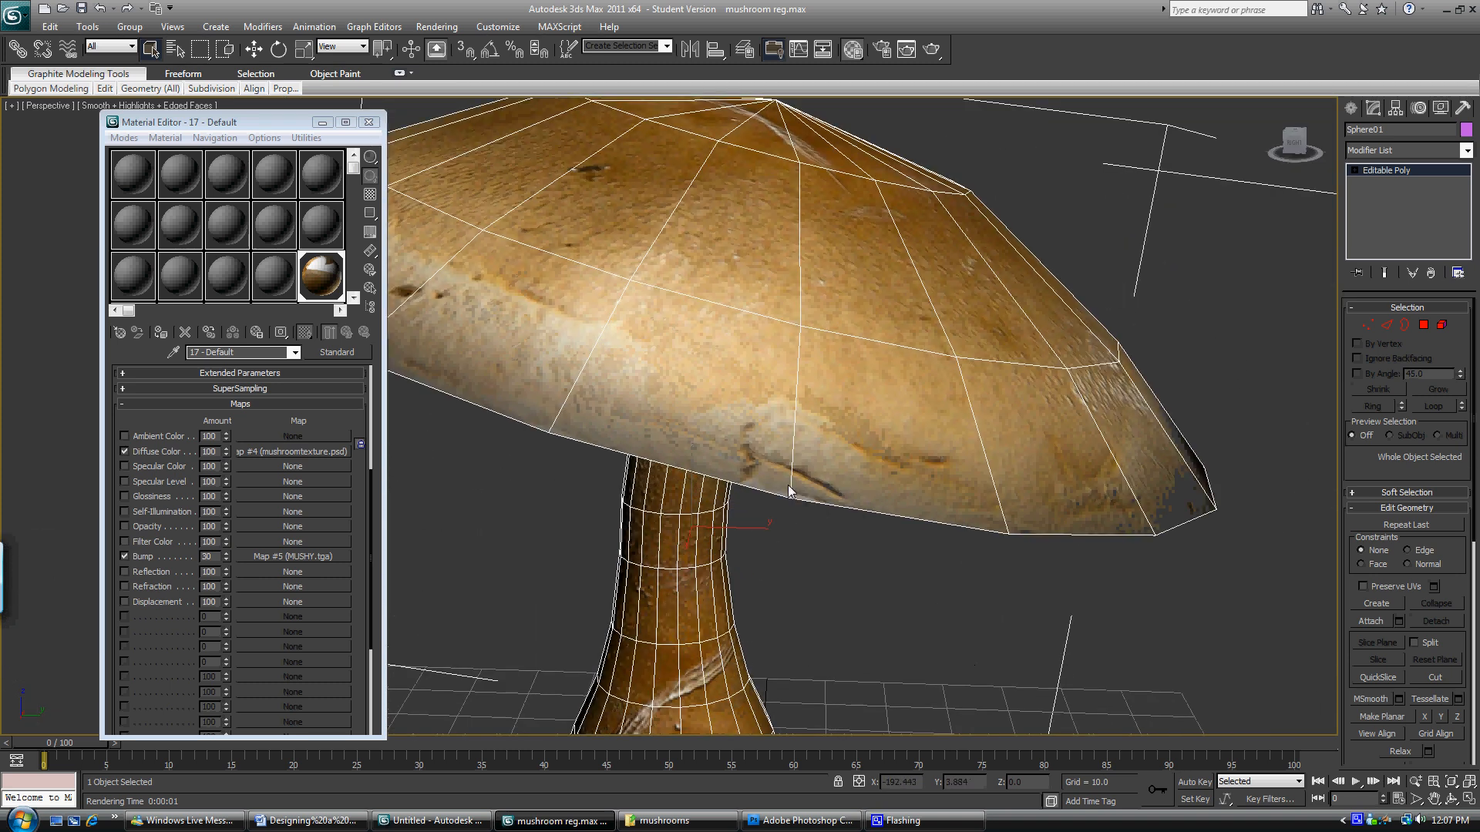
left_click(124, 452)
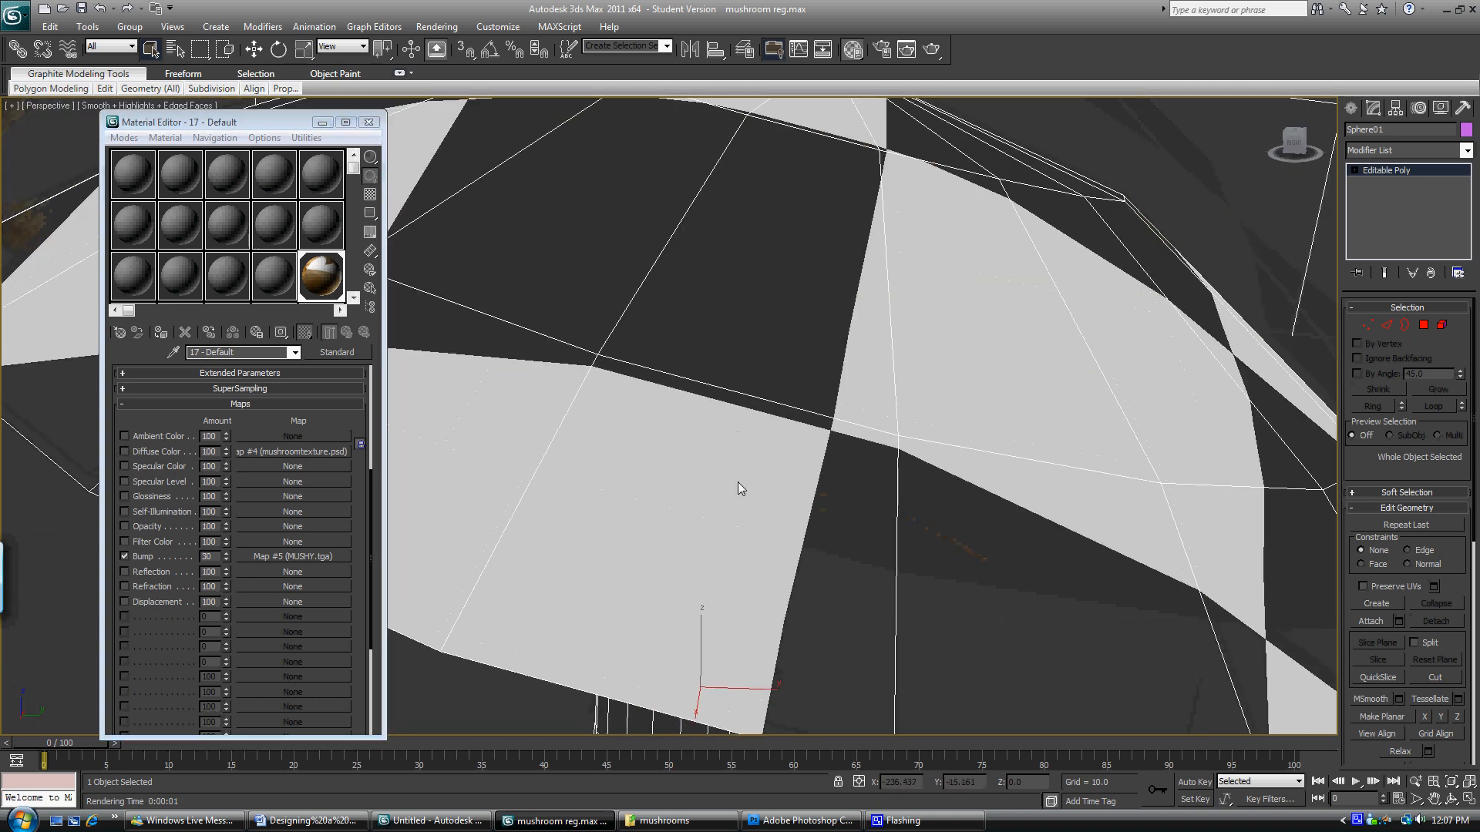
scroll(732, 480, "down", 6)
scroll(698, 482, "up", 7)
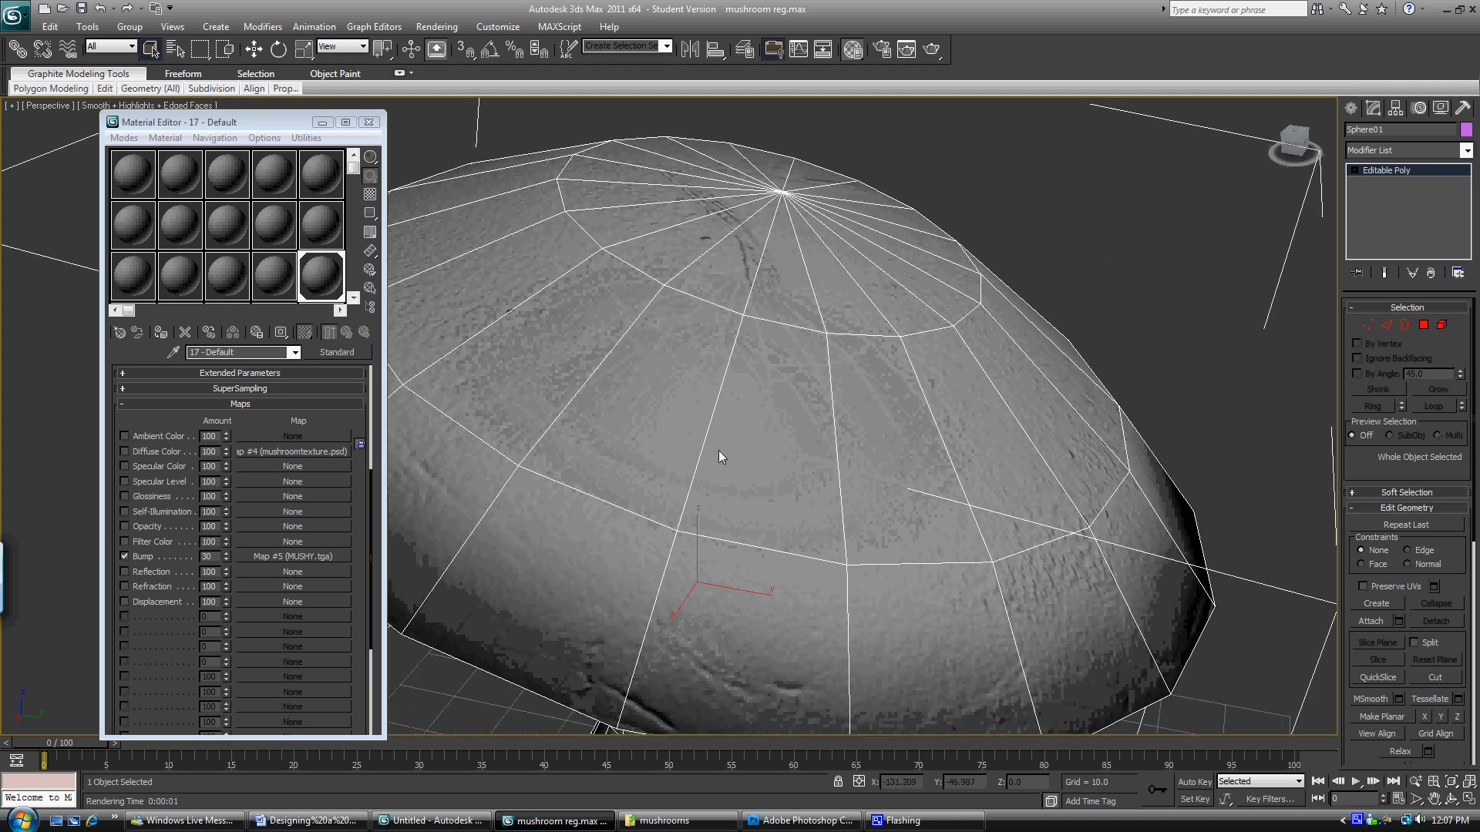
middle_click_drag(718, 430, 827, 473, "alt")
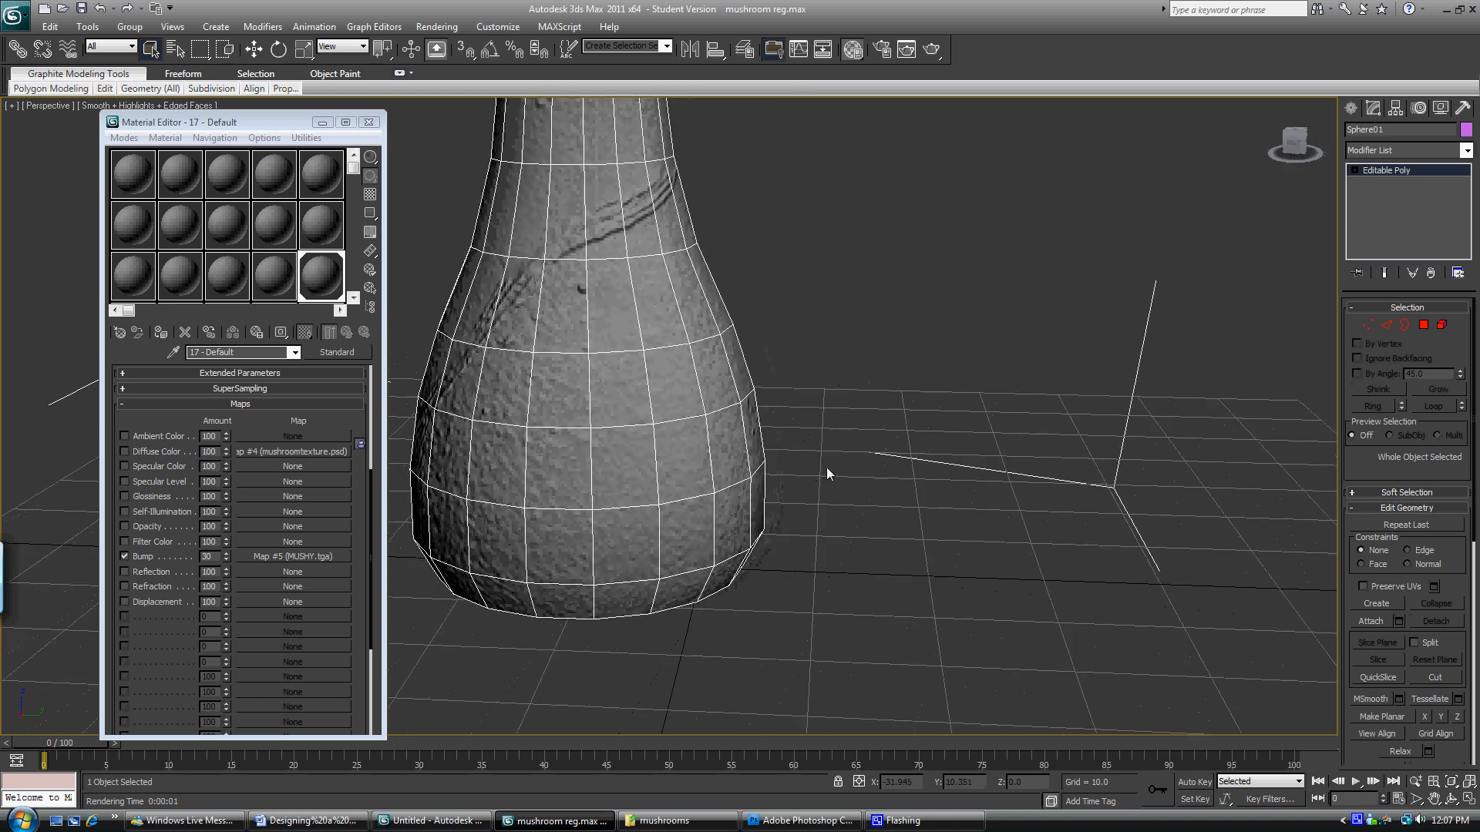
left_click(125, 451)
scroll(769, 475, "down", 5)
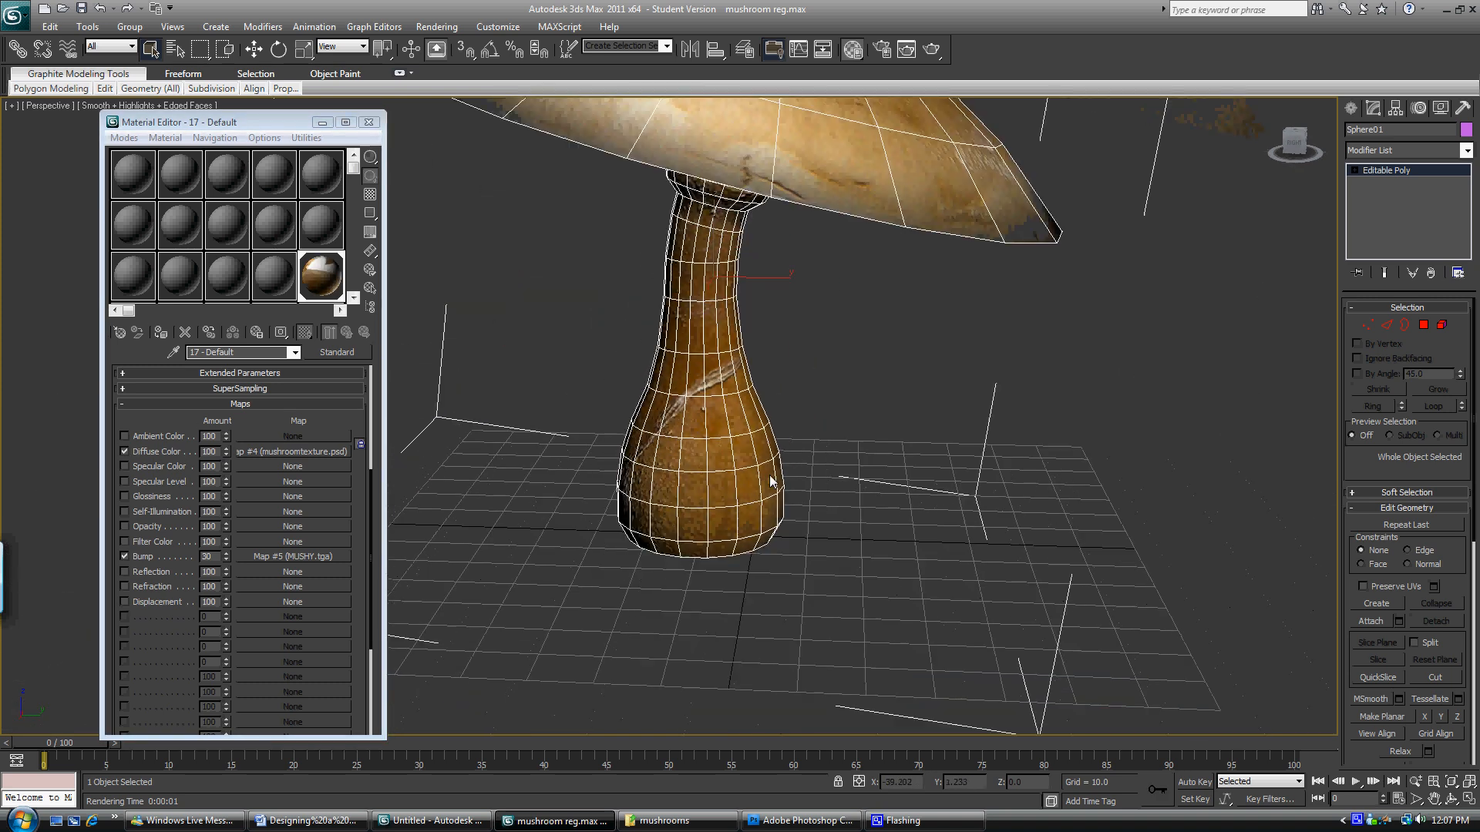
middle_click_drag(769, 474, 747, 444)
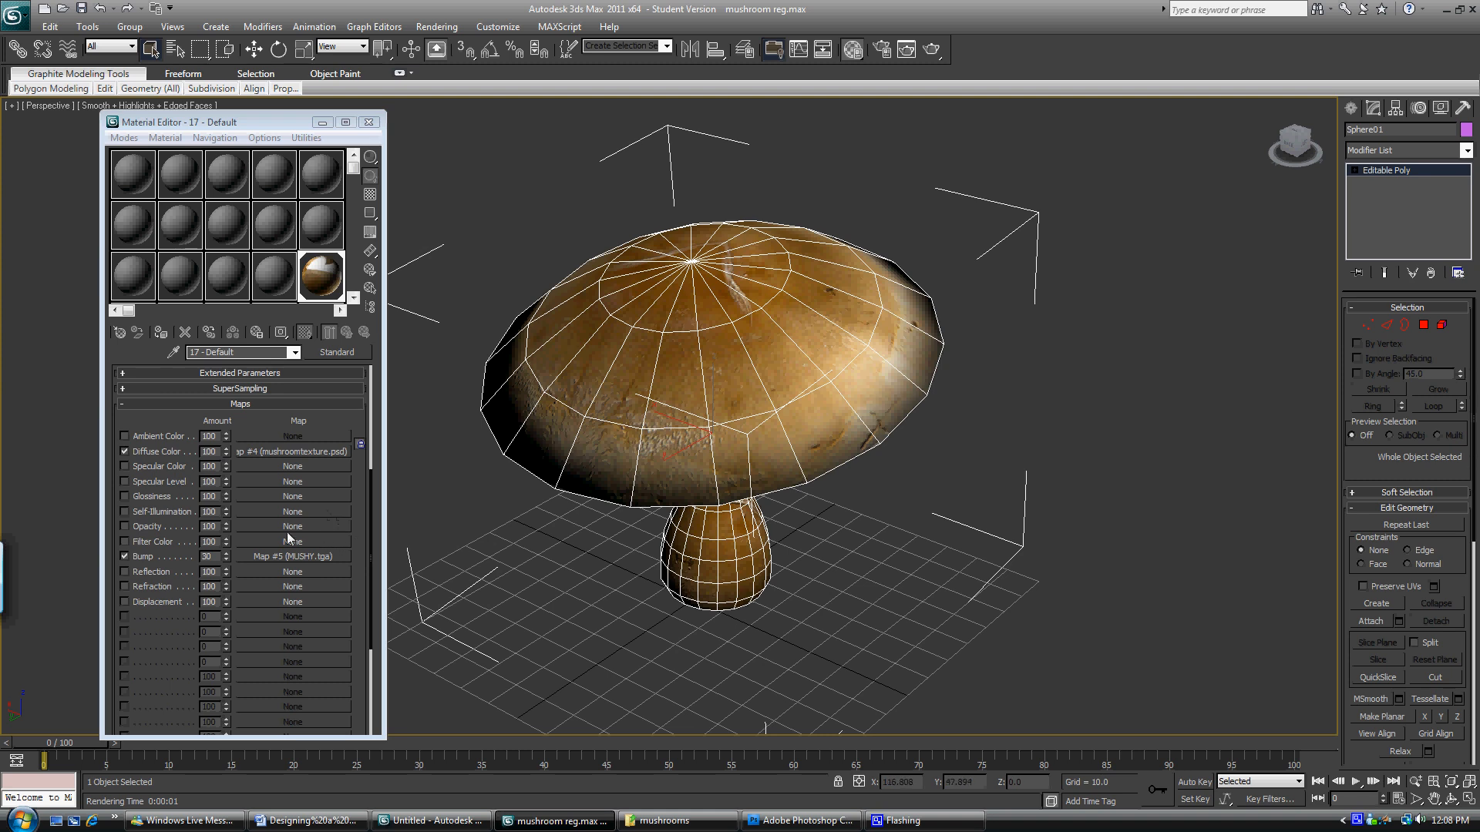
Load MUSHY.tga as a bitmap in the material's Reflection map and return to the 17 - Default material.
left_click(254, 572)
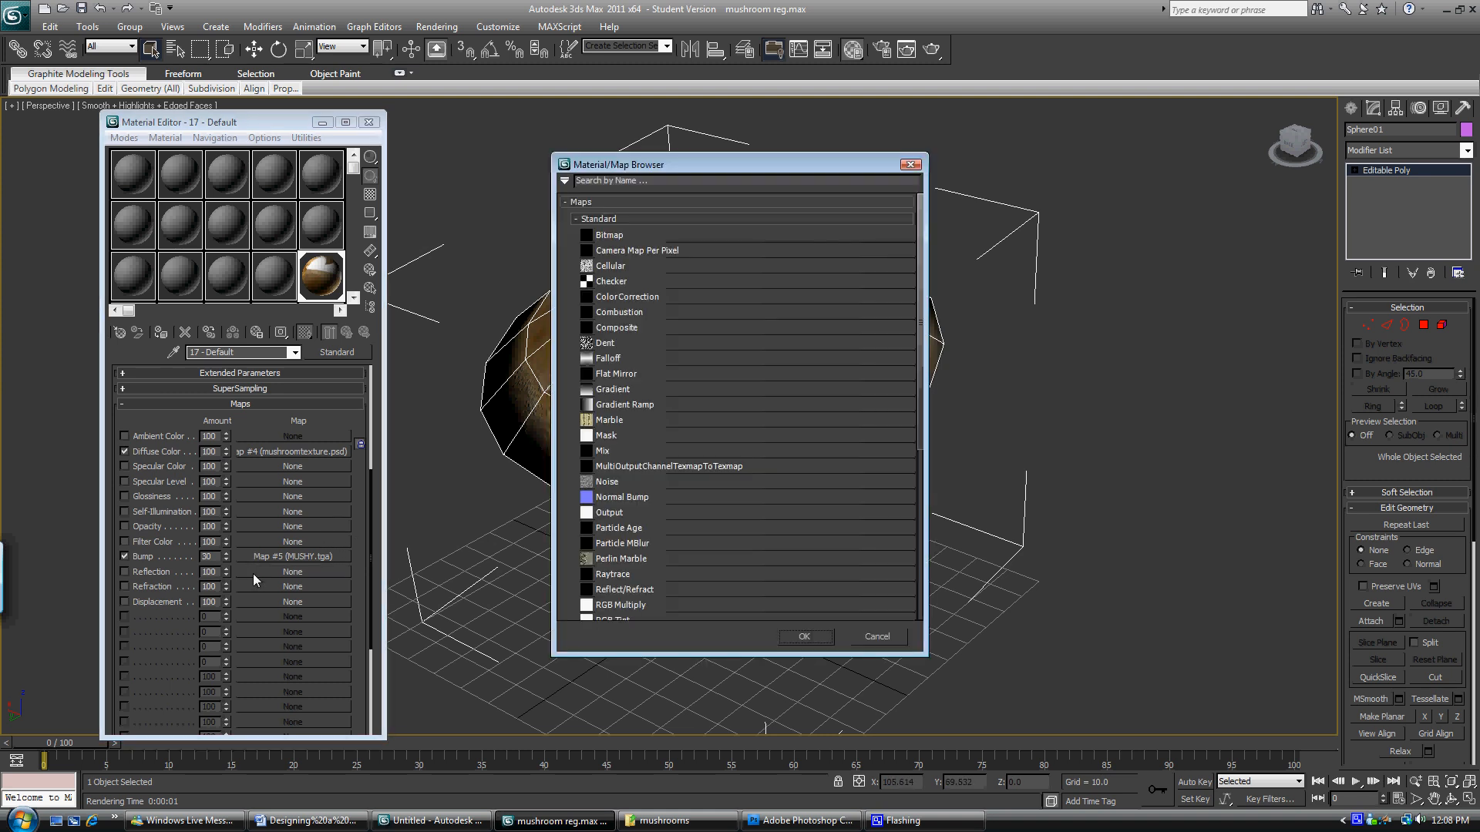
double_click(617, 236)
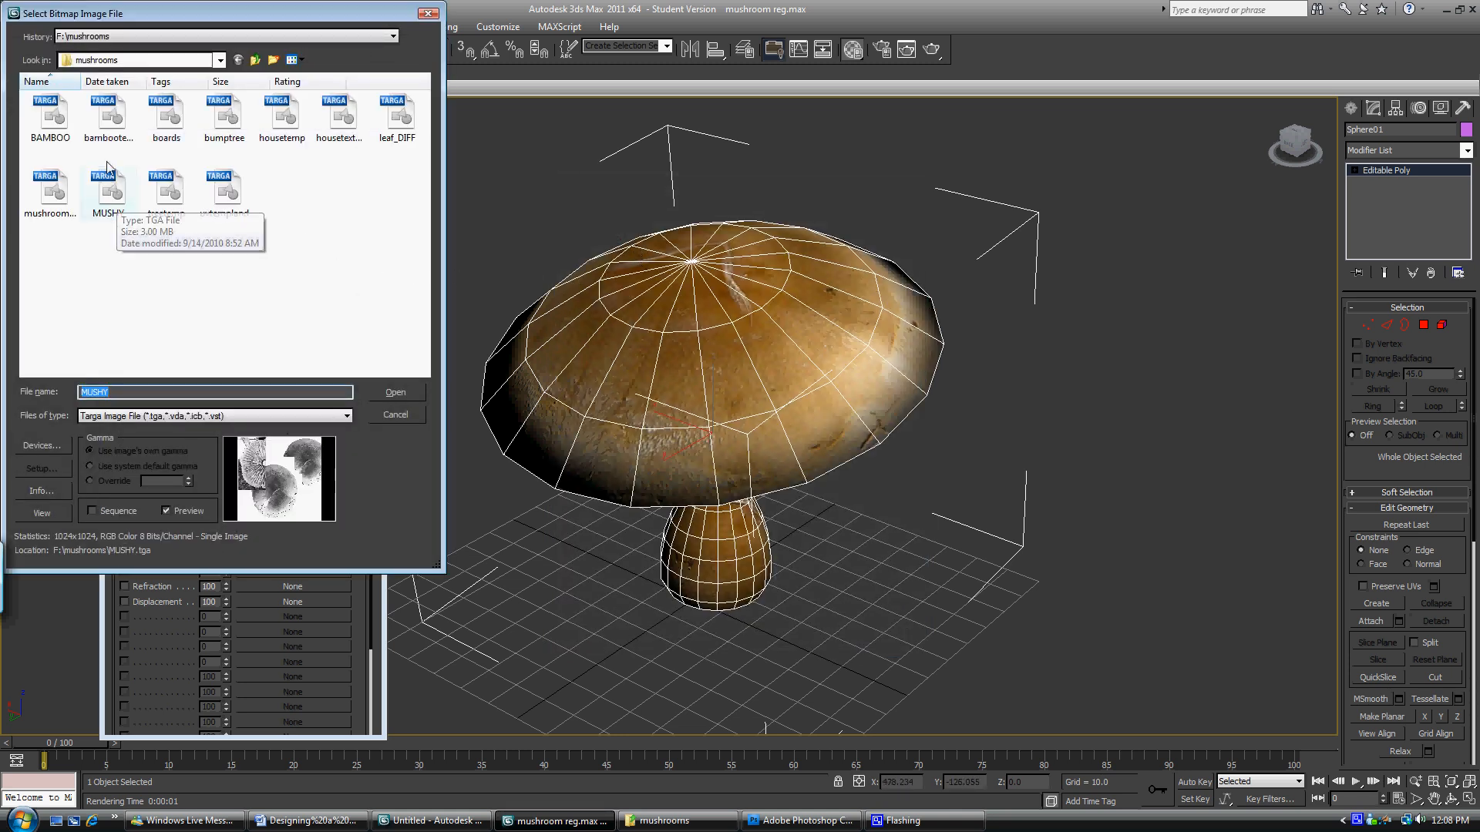
left_click(115, 201)
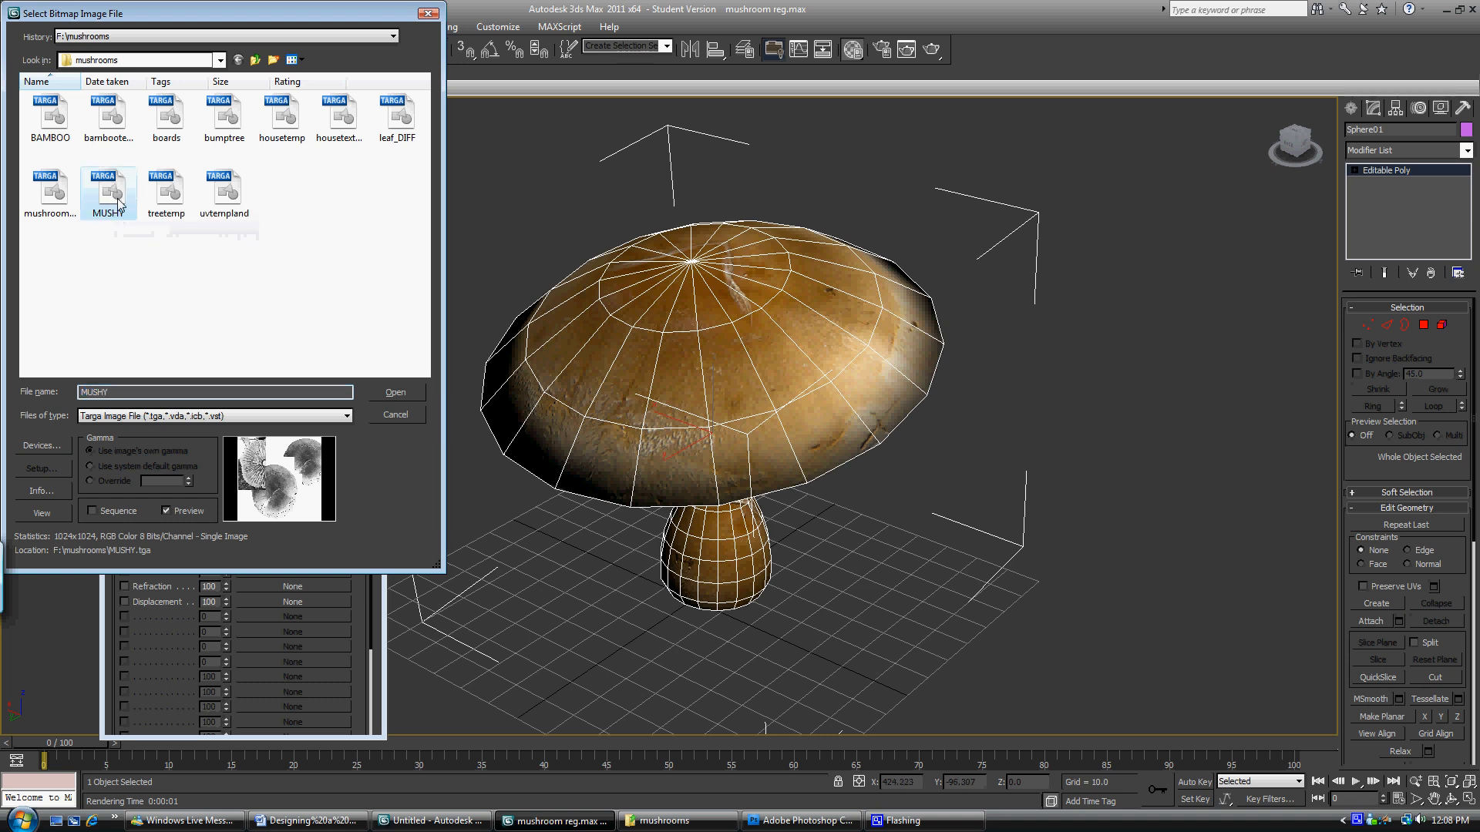
double_click(116, 201)
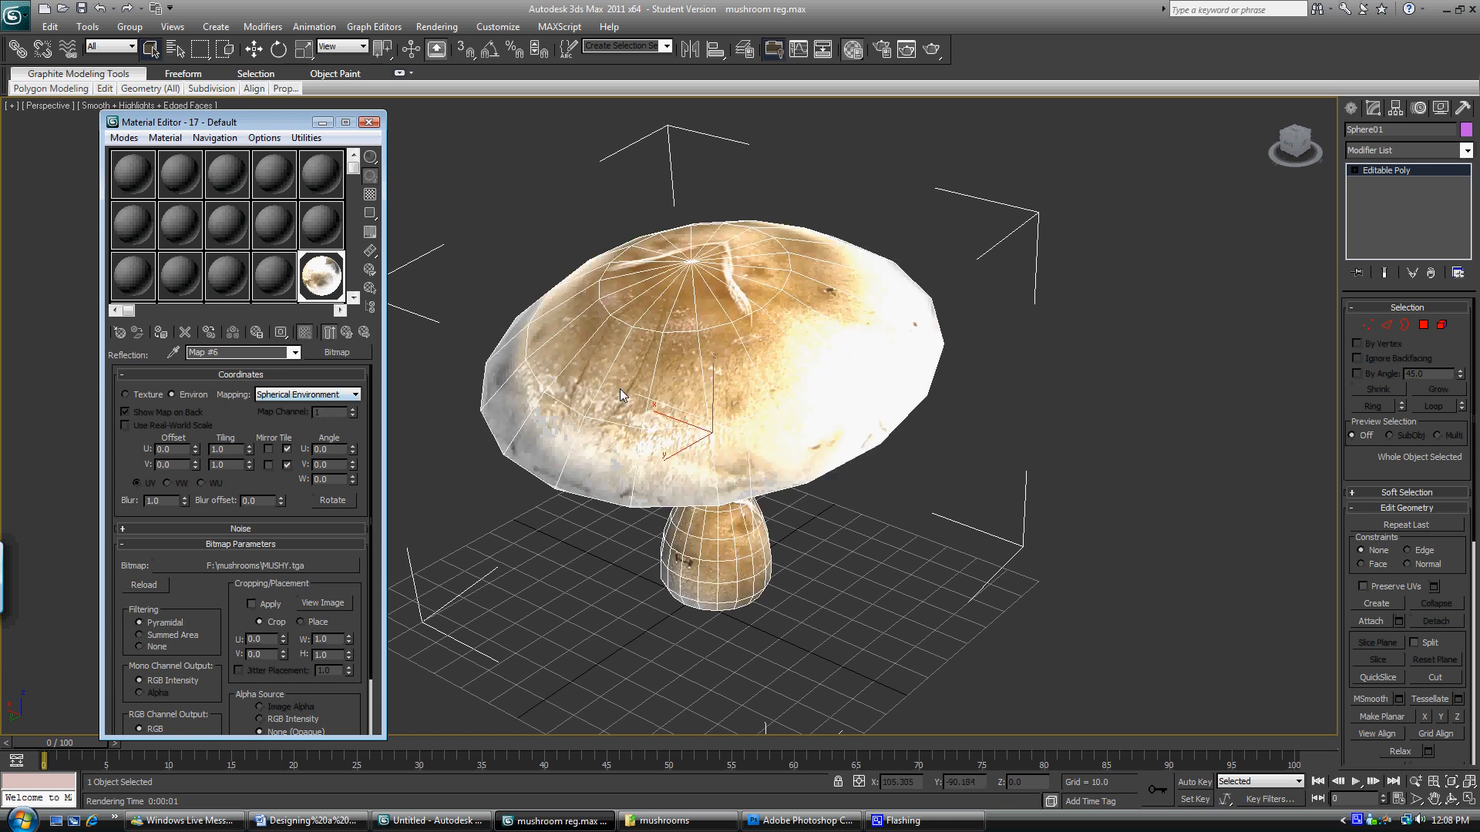
middle_click_drag(621, 393, 631, 445)
left_click(295, 354)
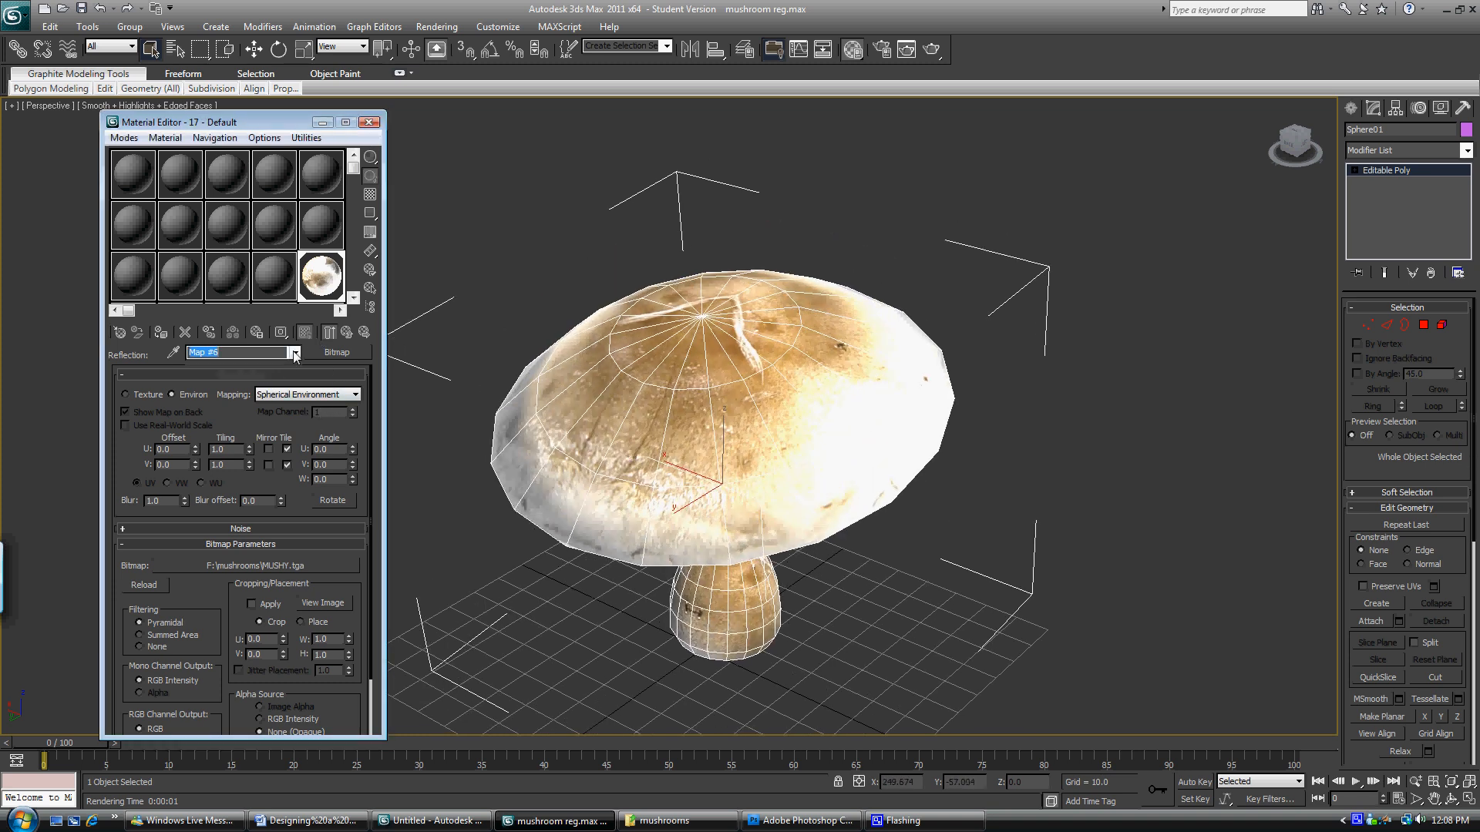
left_click(242, 368)
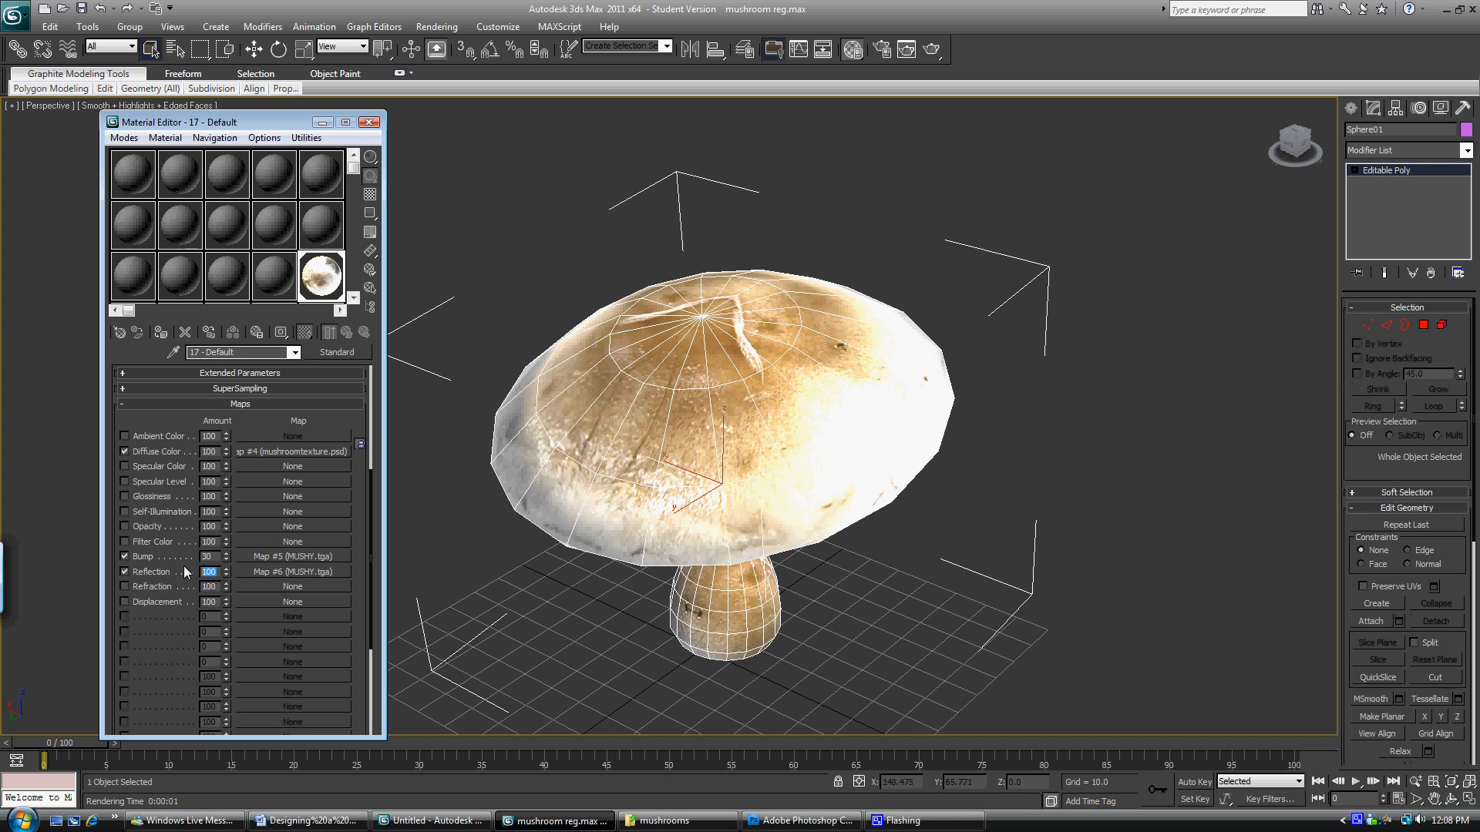
Set the Reflection amount to 20 and check the glossy cap and stem in a render of the Perspective view.
key("Return")
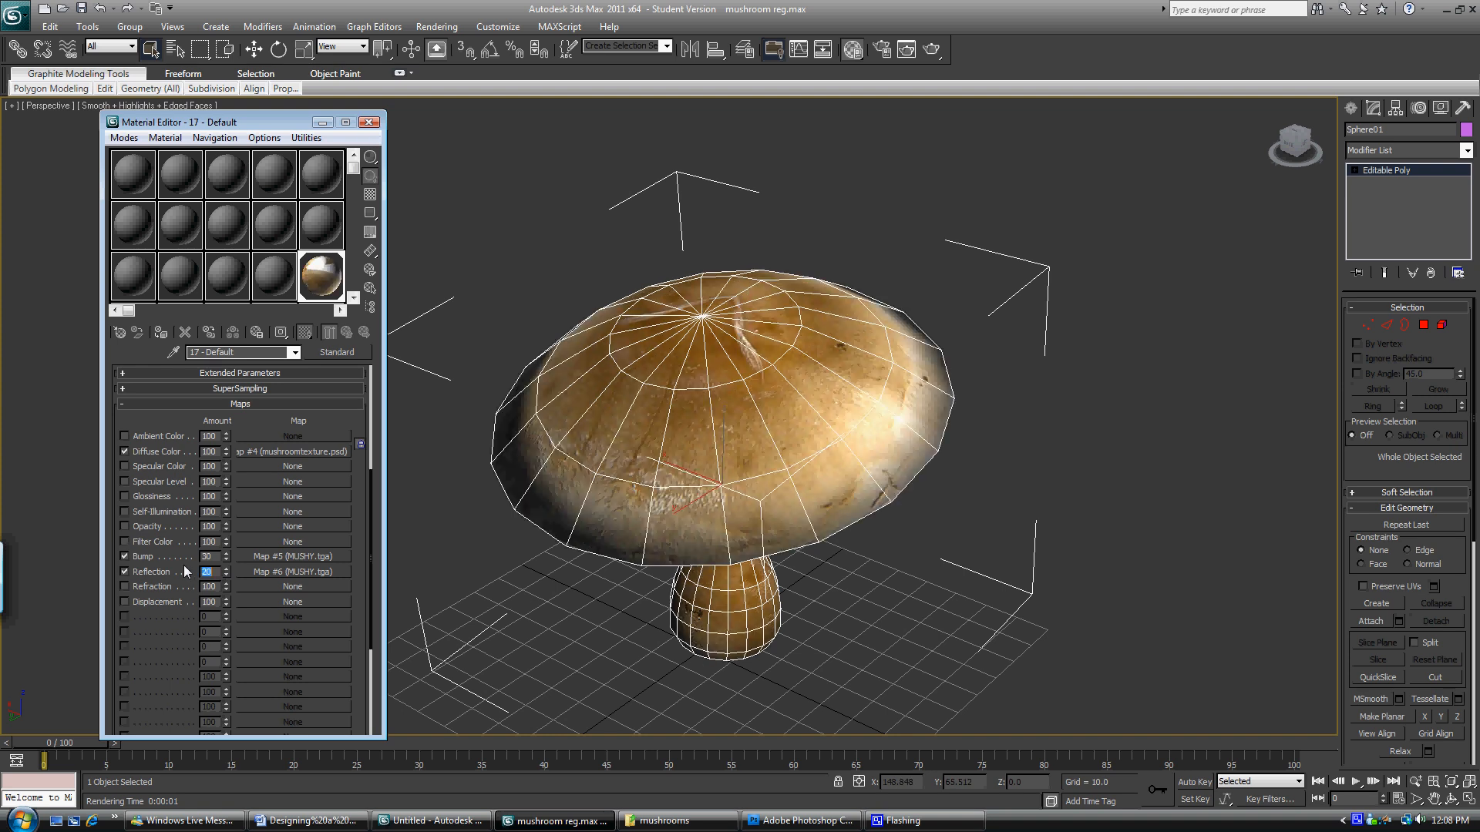
middle_click_drag(712, 524, 803, 507, "alt")
scroll(766, 508, "up", 6)
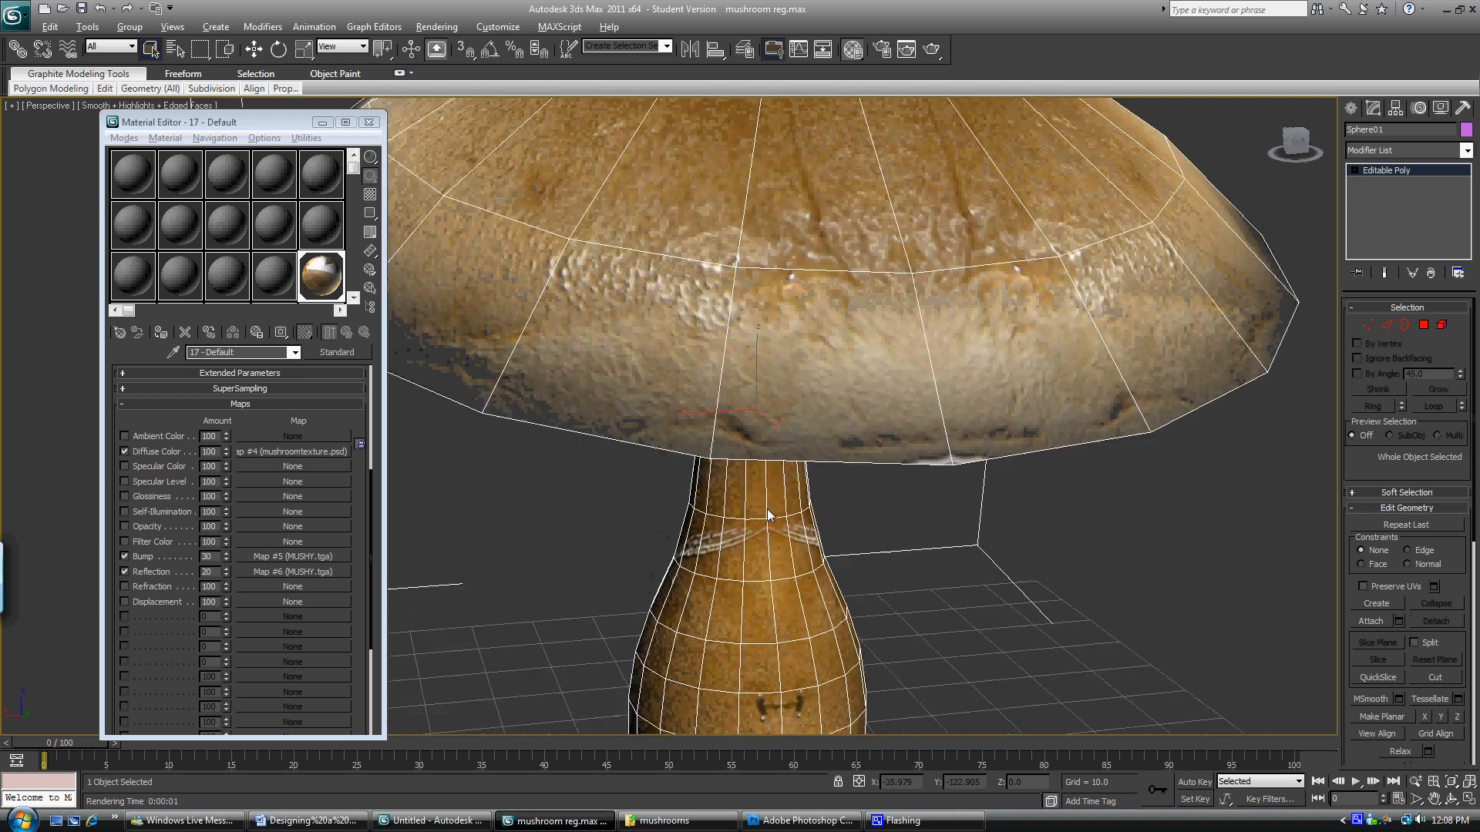
scroll(764, 501, "down", 8)
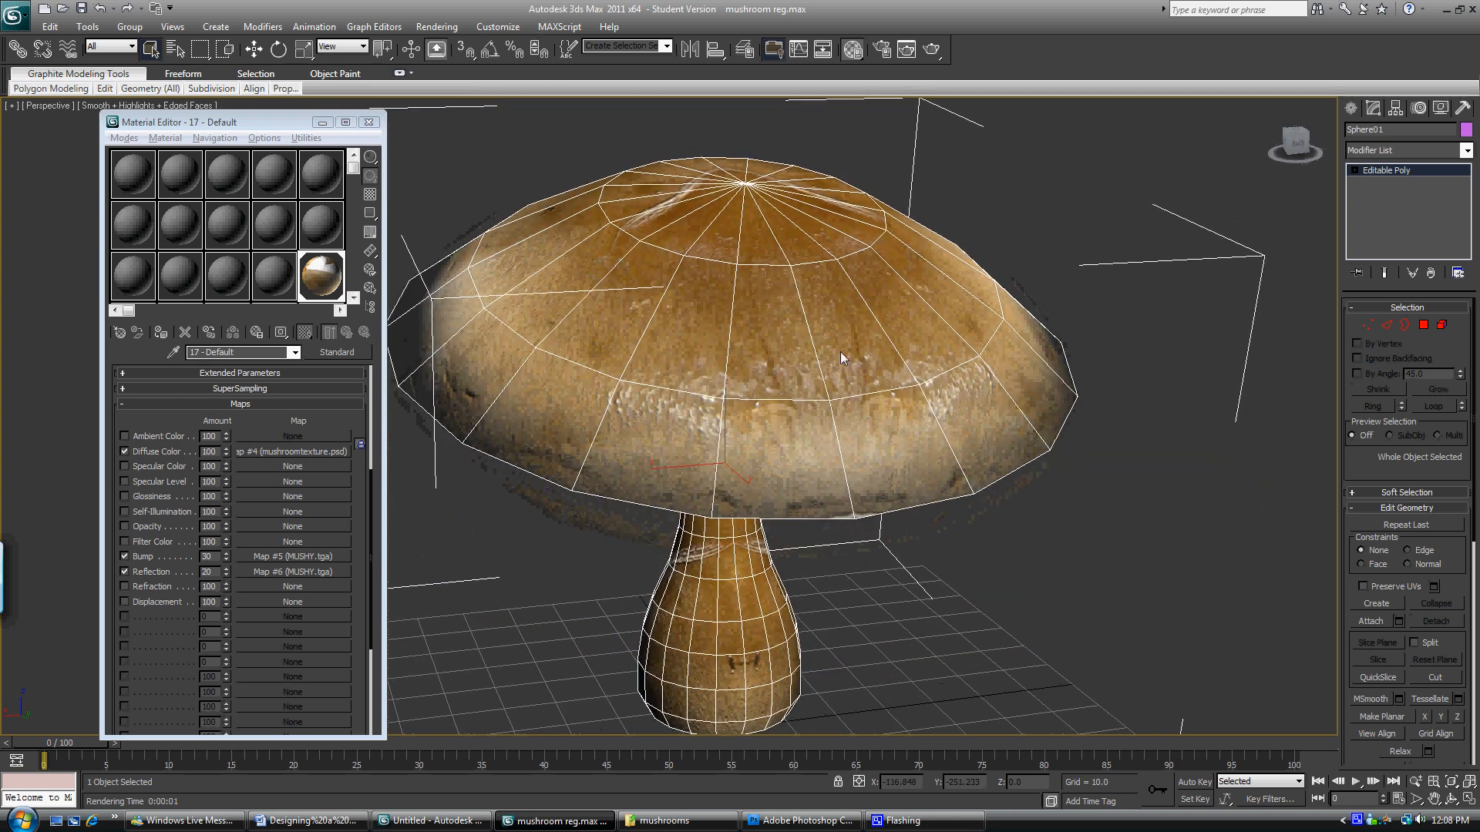
left_click(935, 50)
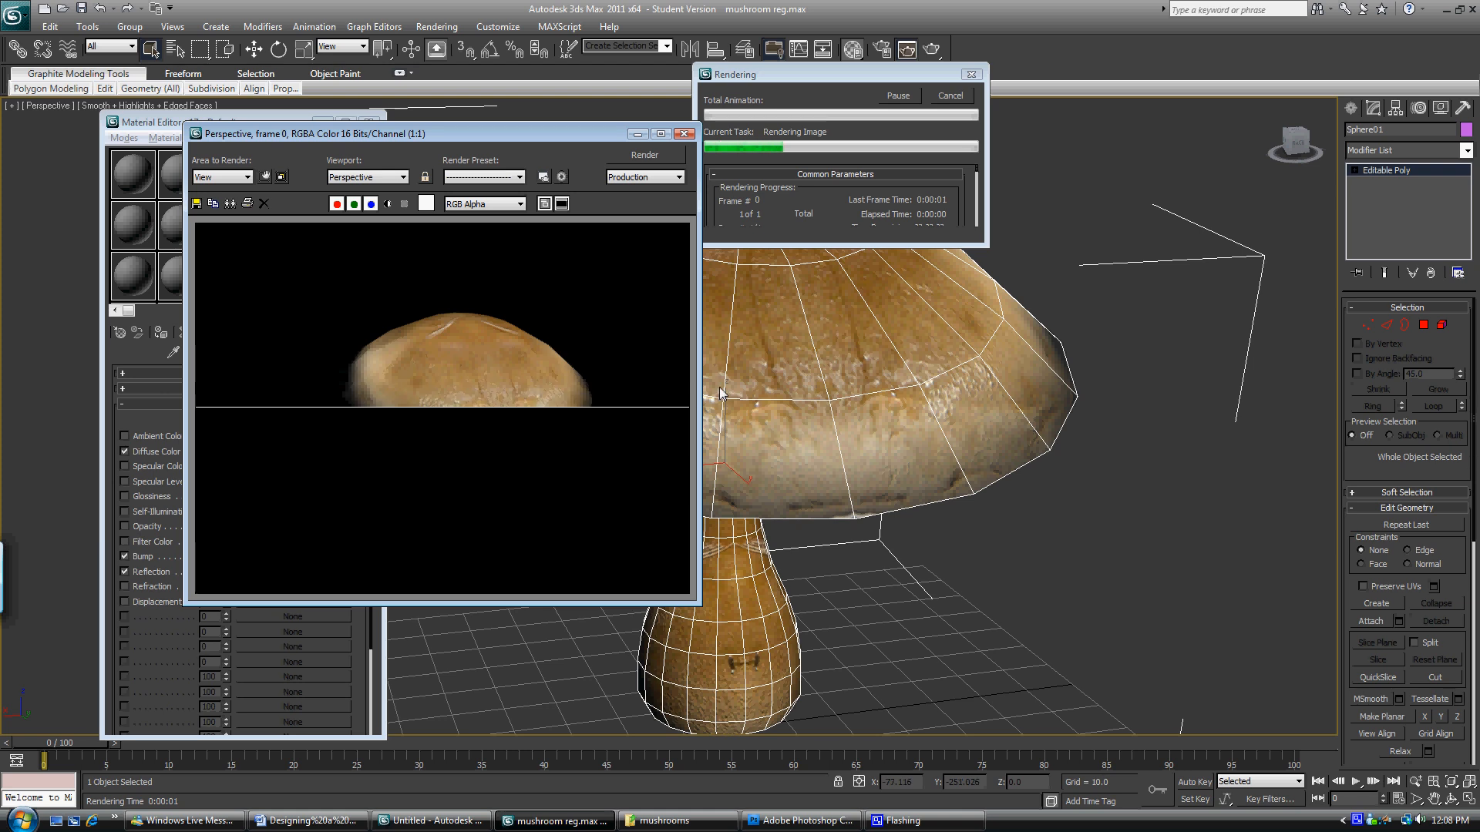
left_click(684, 133)
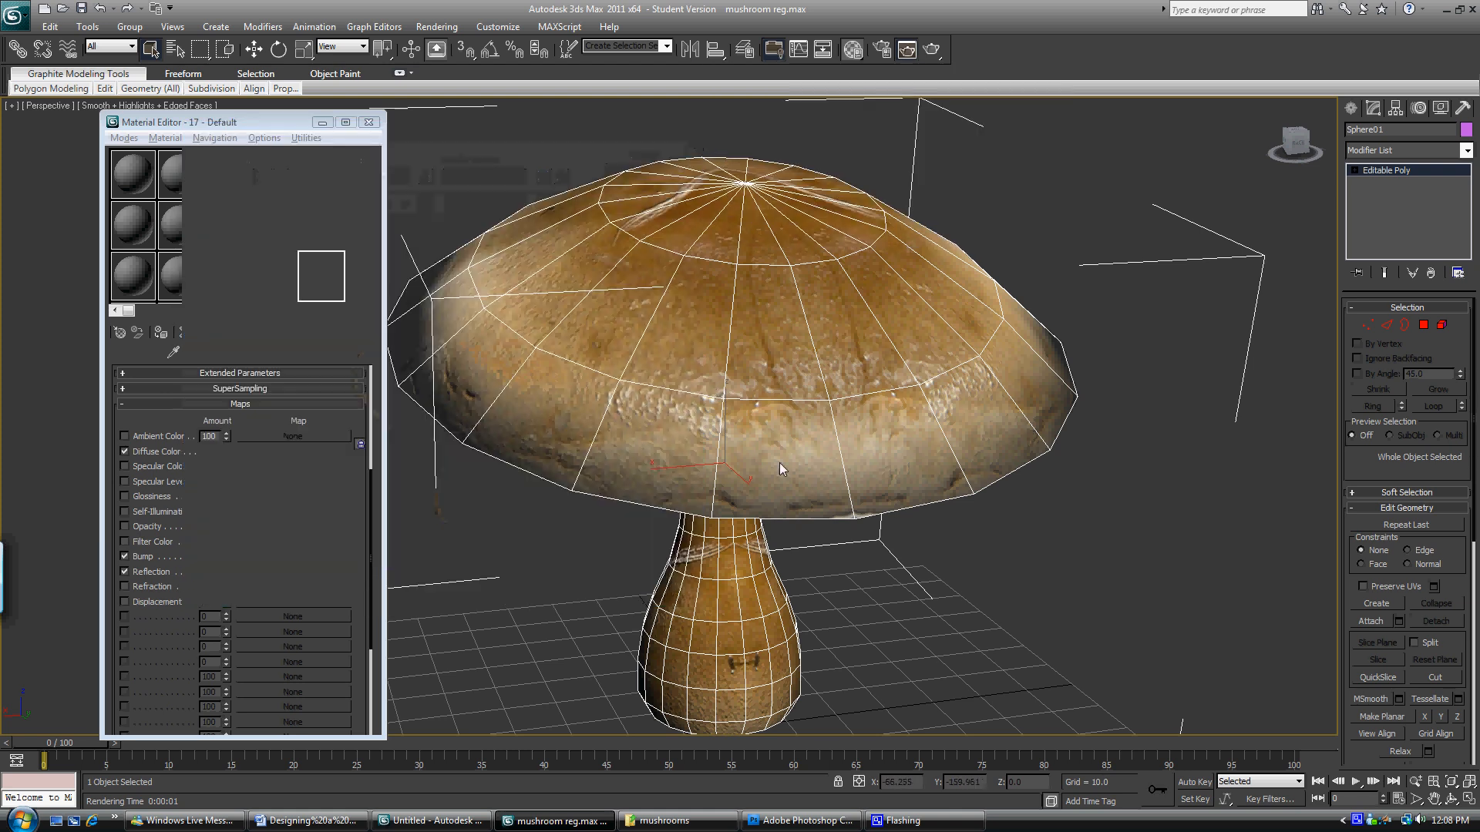
Set the Reflection amount to 30 and check the mushroom's shine in the viewport and in a Perspective render.
scroll(787, 427, "up", 5)
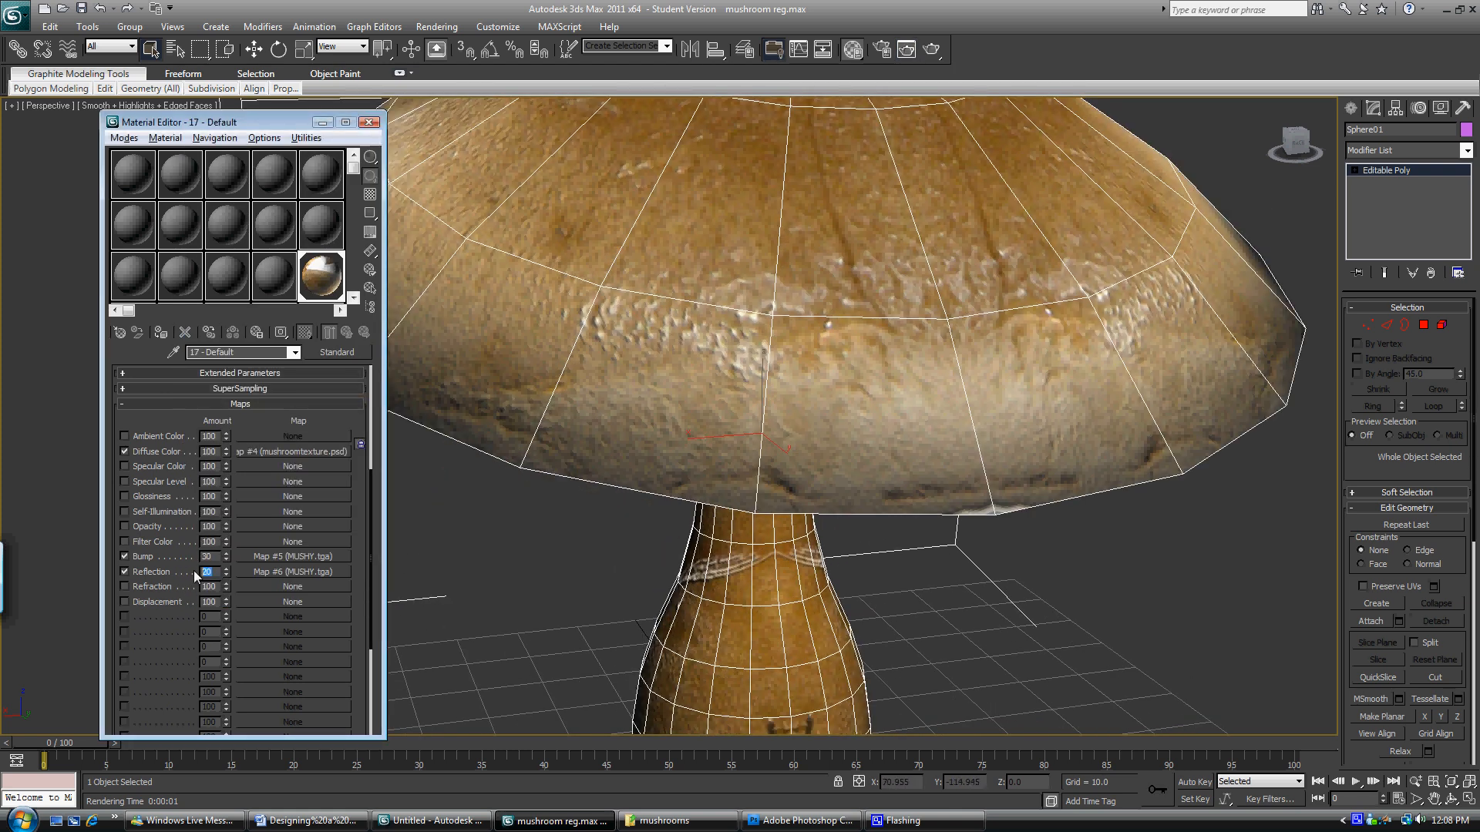
middle_click_drag(860, 418, 767, 483, "alt")
middle_click_drag(757, 401, 762, 422)
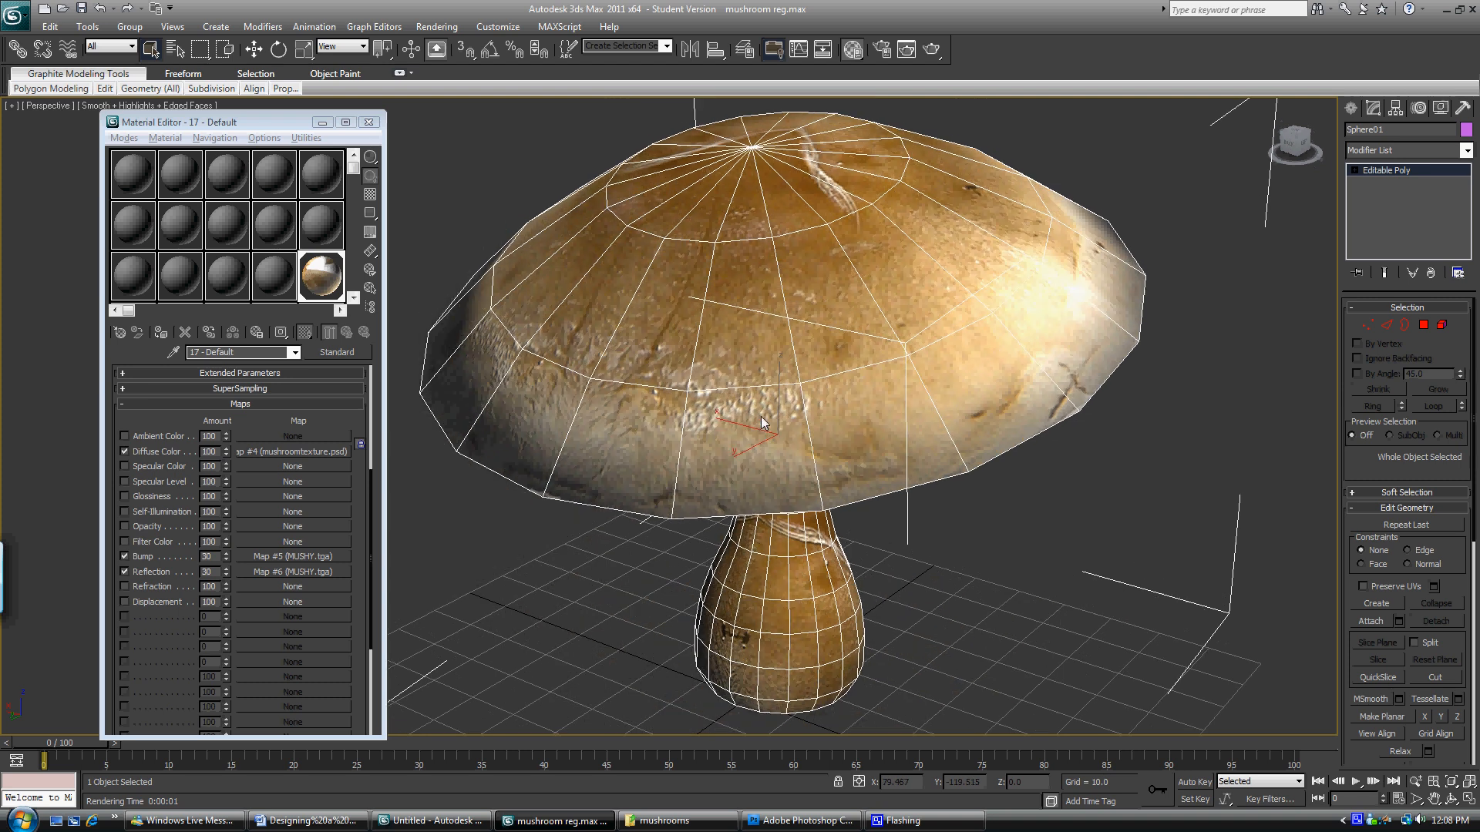
left_click(931, 48)
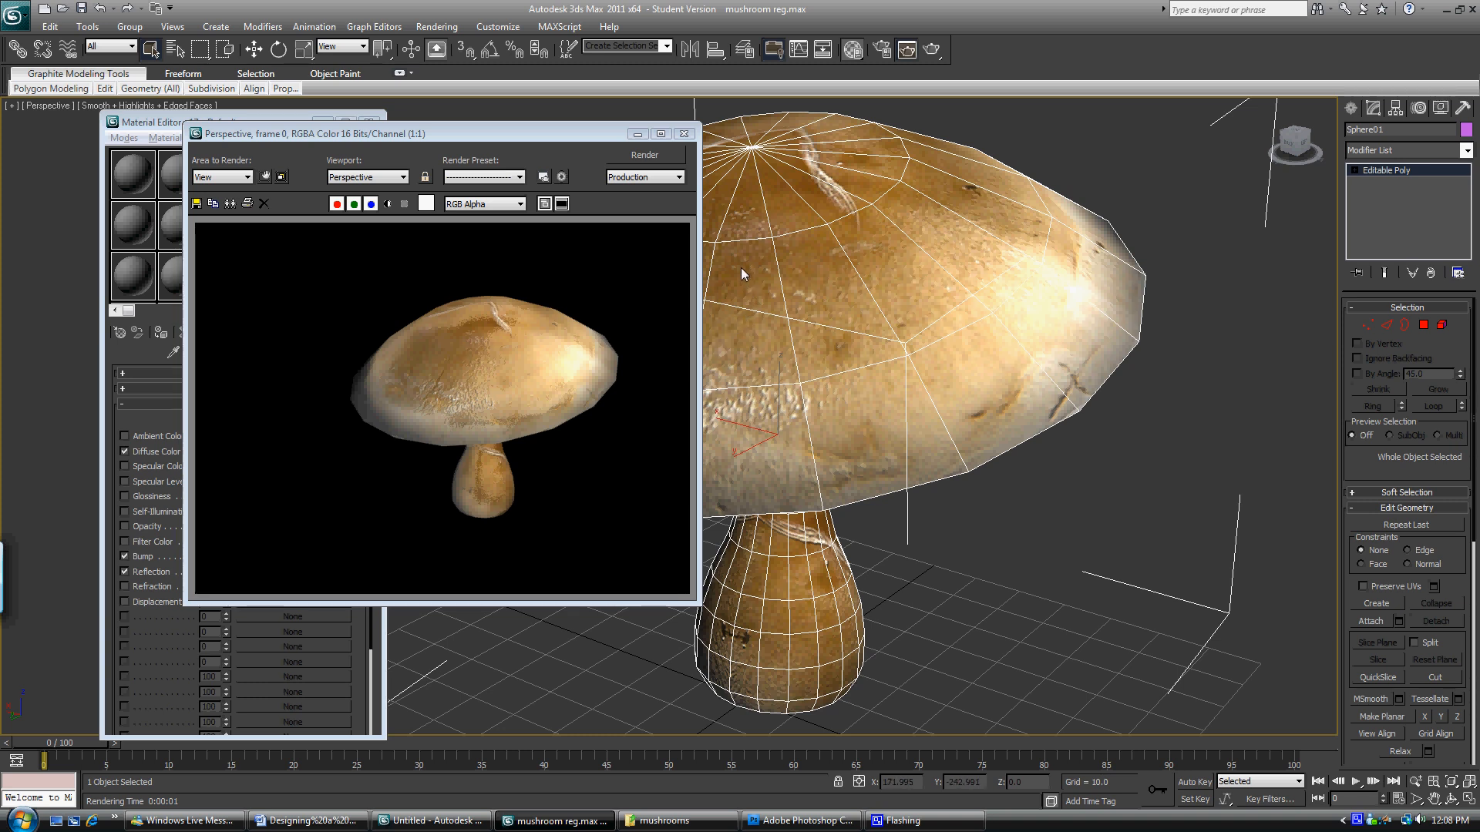
left_click(683, 134)
middle_click_drag(694, 386, 690, 425, "alt")
scroll(701, 453, "down", 2)
scroll(740, 433, "up", 4)
scroll(767, 406, "down", 2)
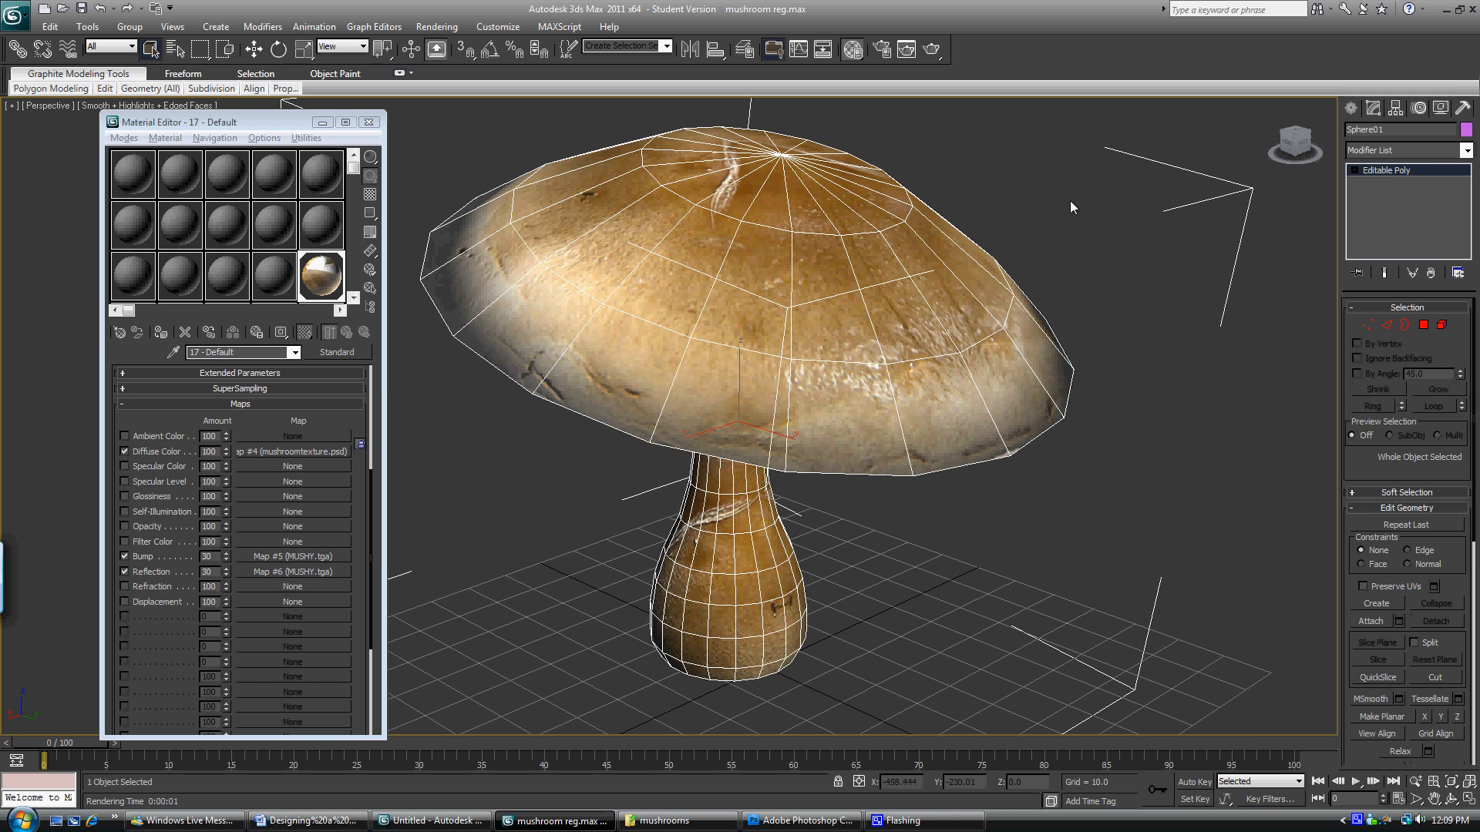
Minimize the 3ds Max and Photoshop windows, launch CamStudio from the desktop and dismiss its shortcut notices.
left_click(1446, 11)
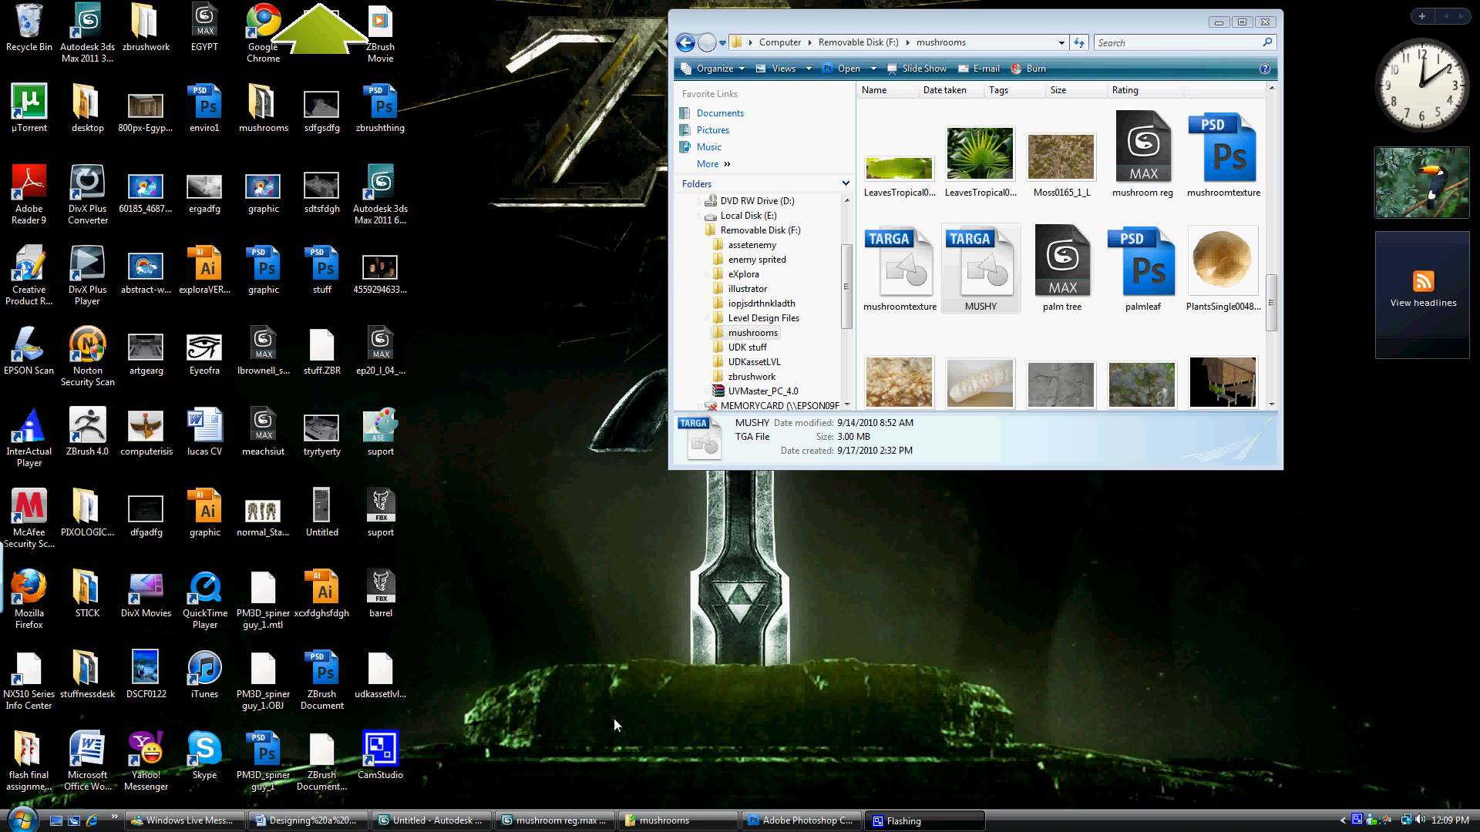
left_click(801, 821)
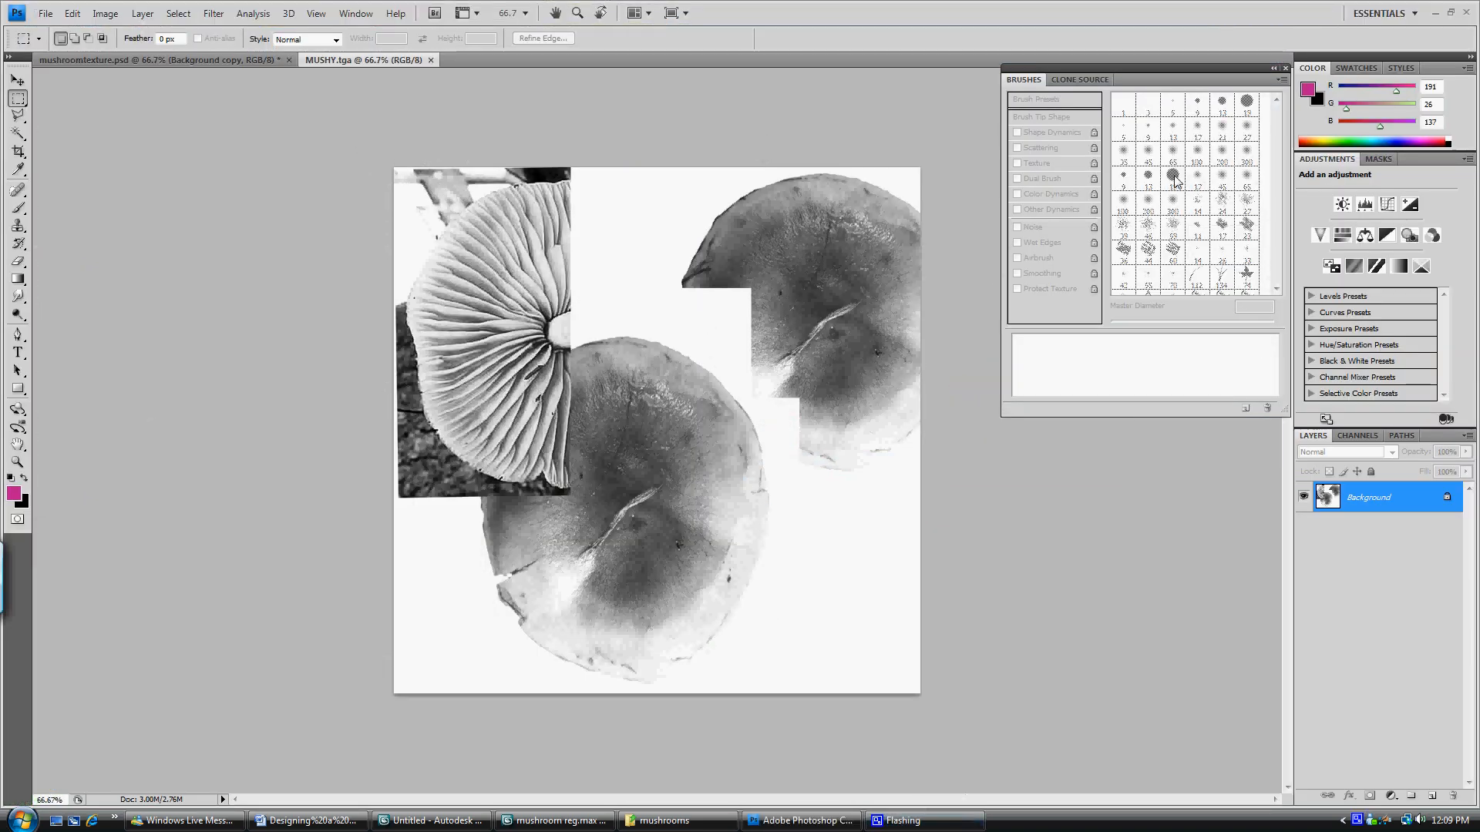
left_click(1435, 13)
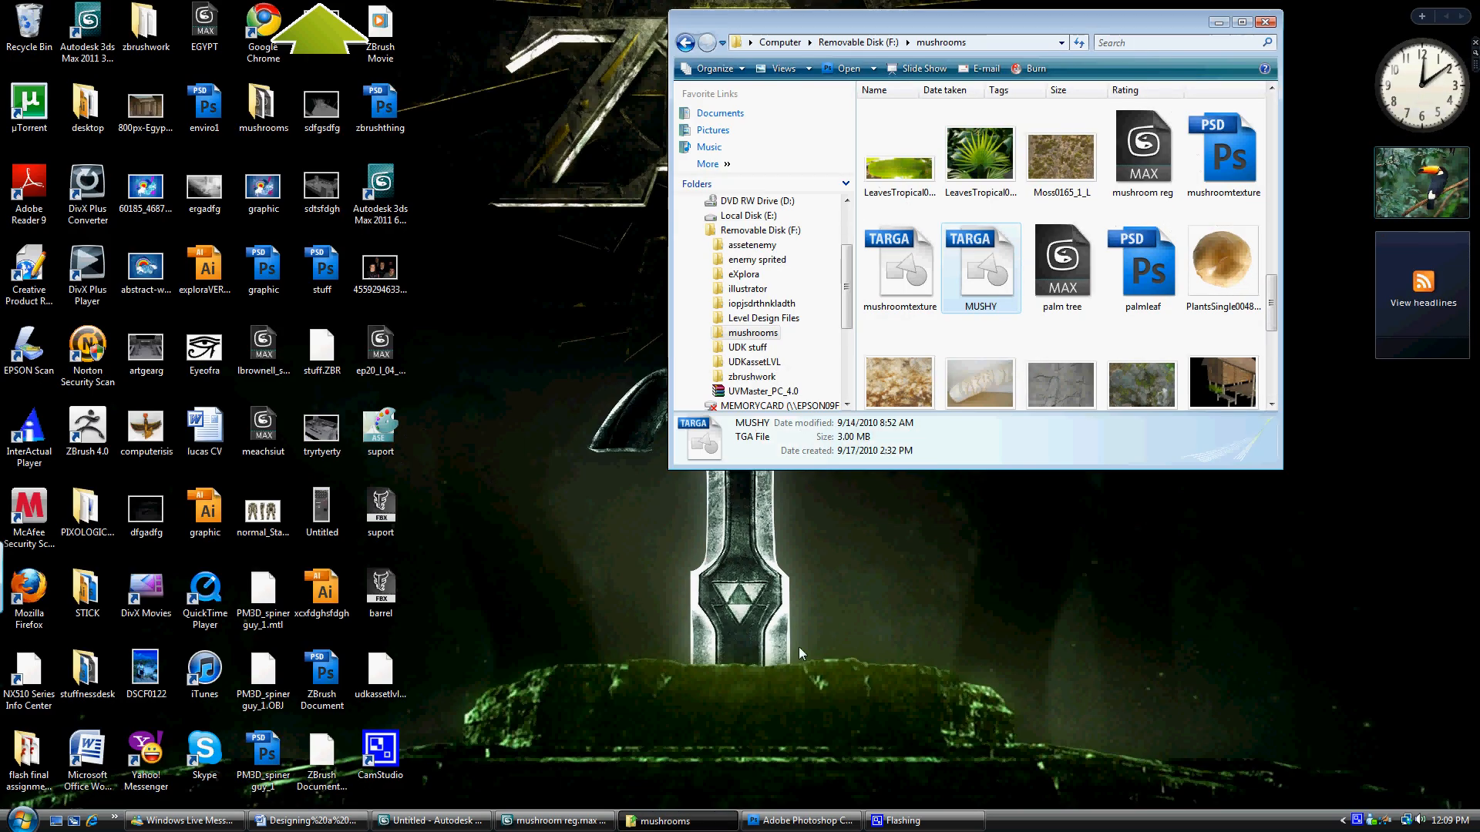
double_click(380, 749)
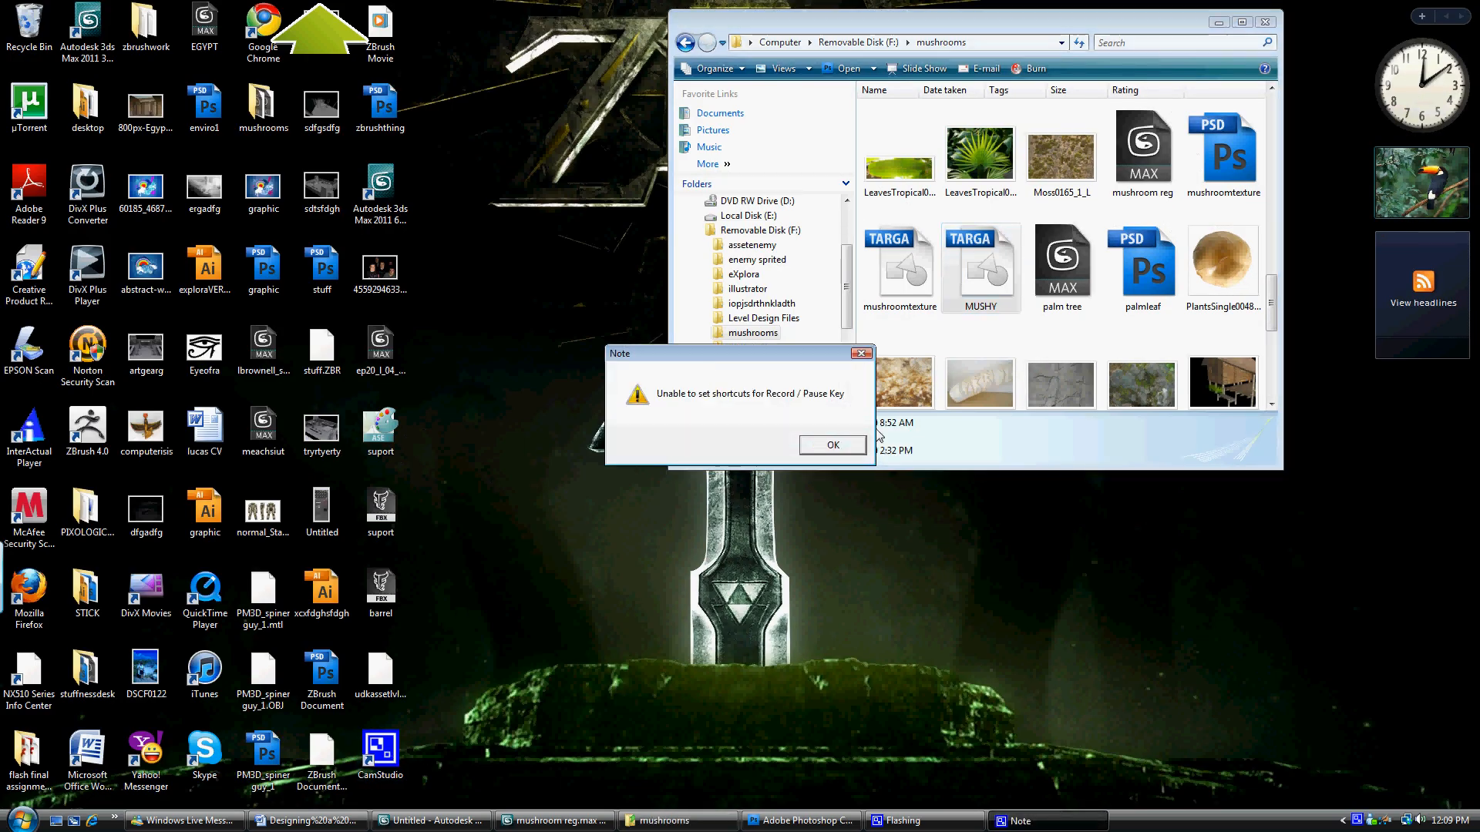
left_click(853, 448)
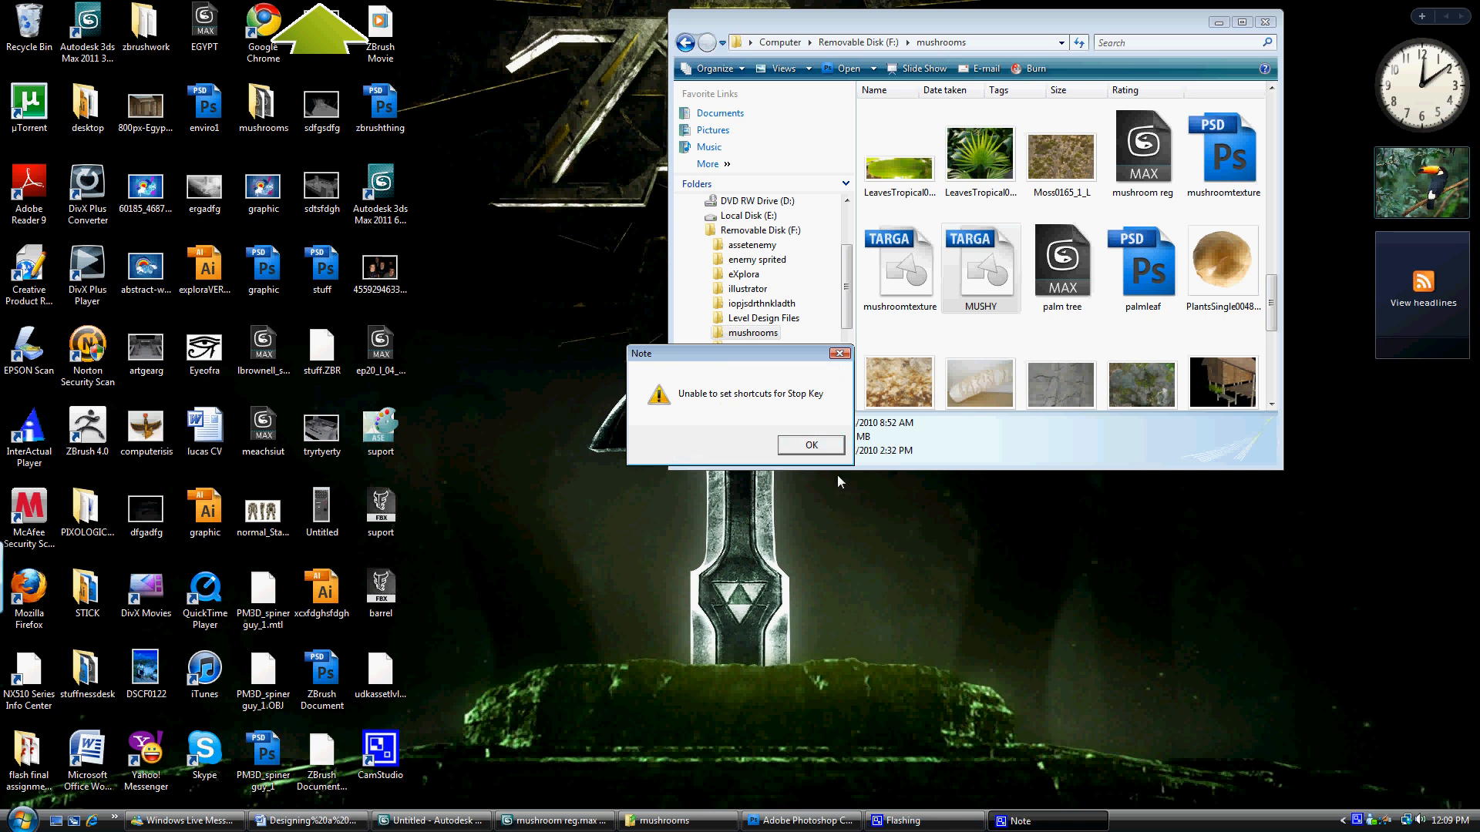
left_click(833, 448)
left_click(848, 449)
left_click(856, 355)
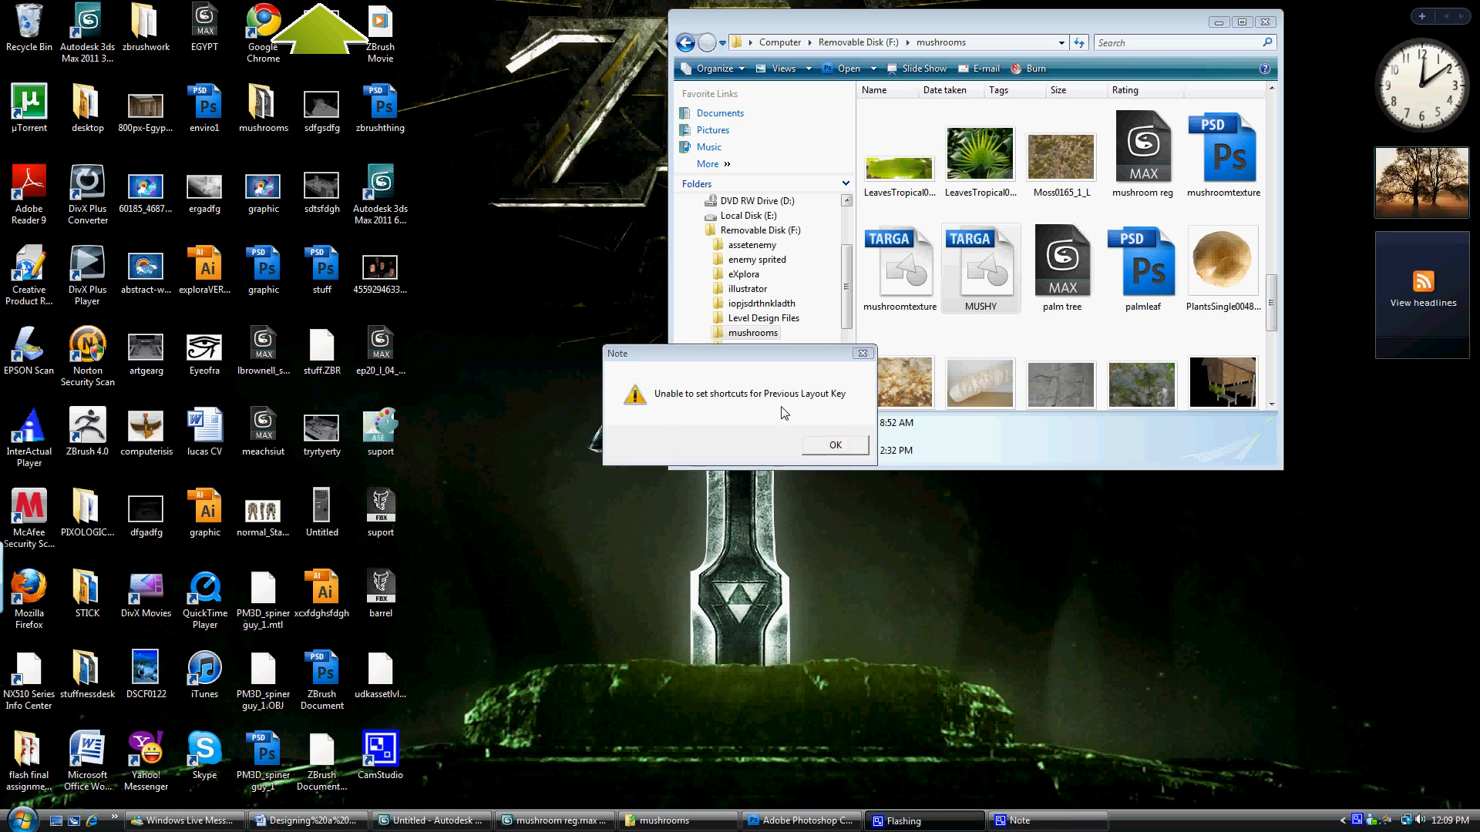
left_click(825, 447)
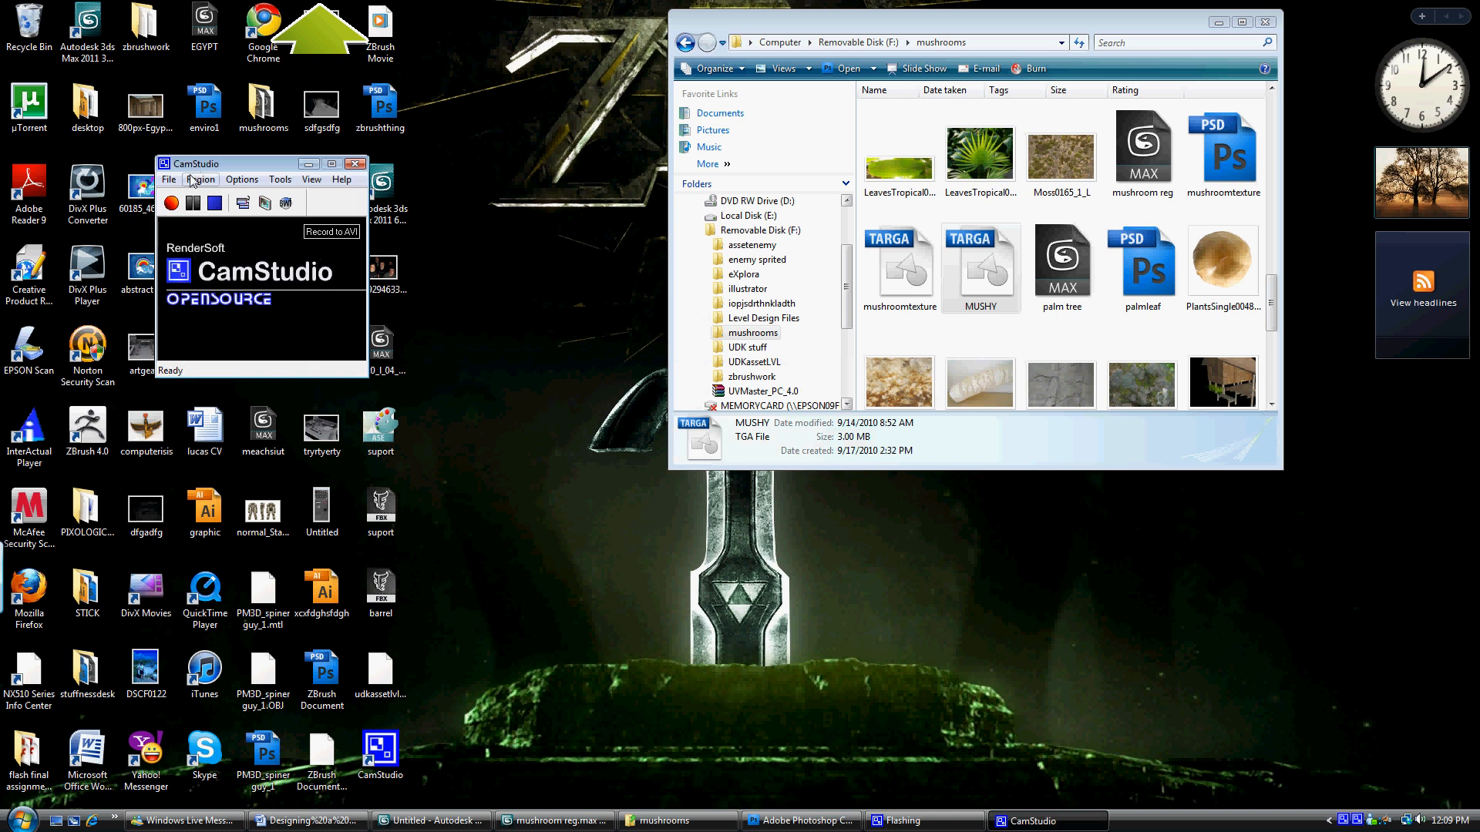
Start and stop a CamStudio screen recording, discard its AVI file and exit the program.
left_click(171, 202)
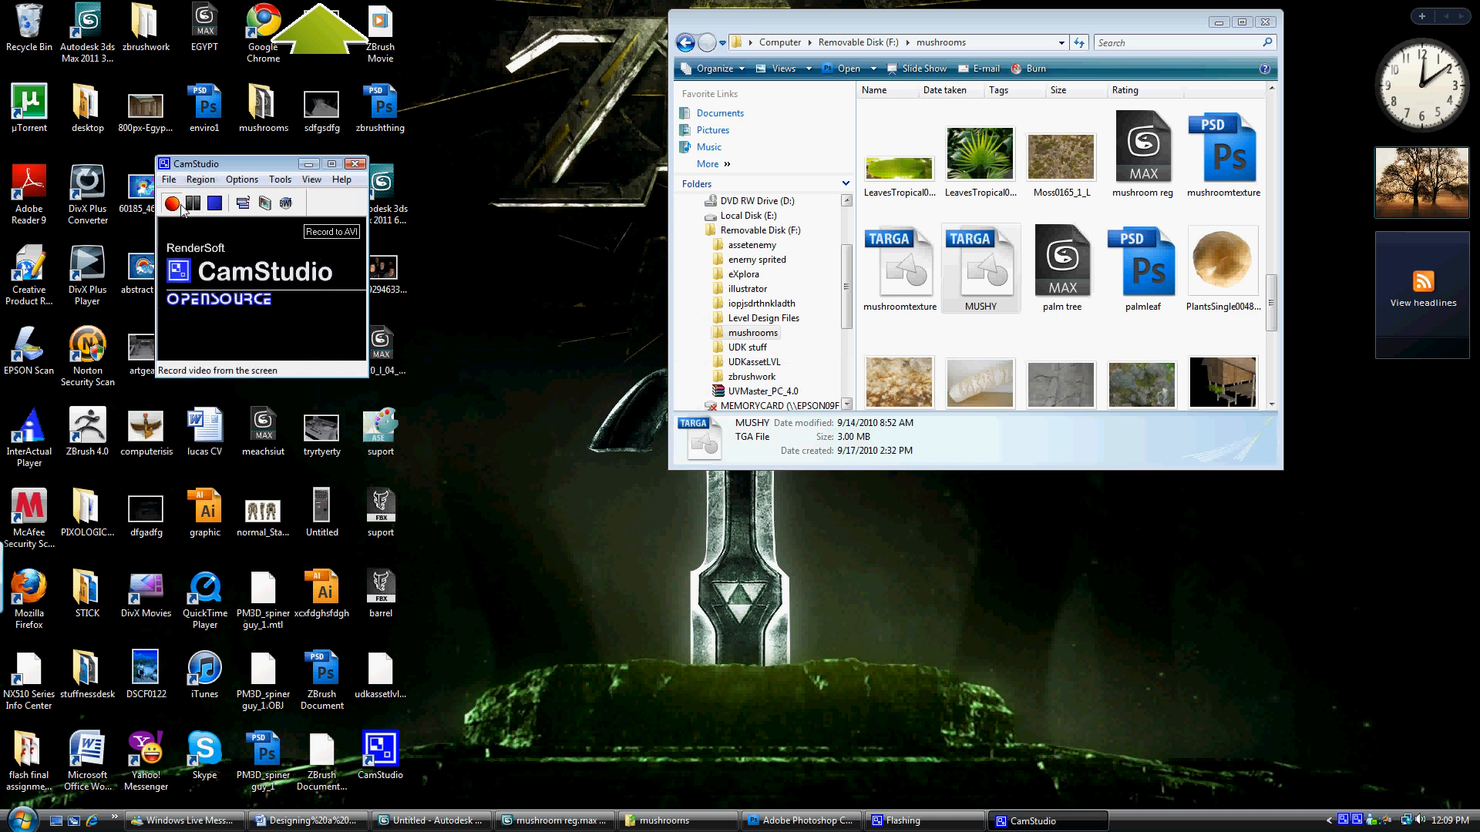
left_click(356, 164)
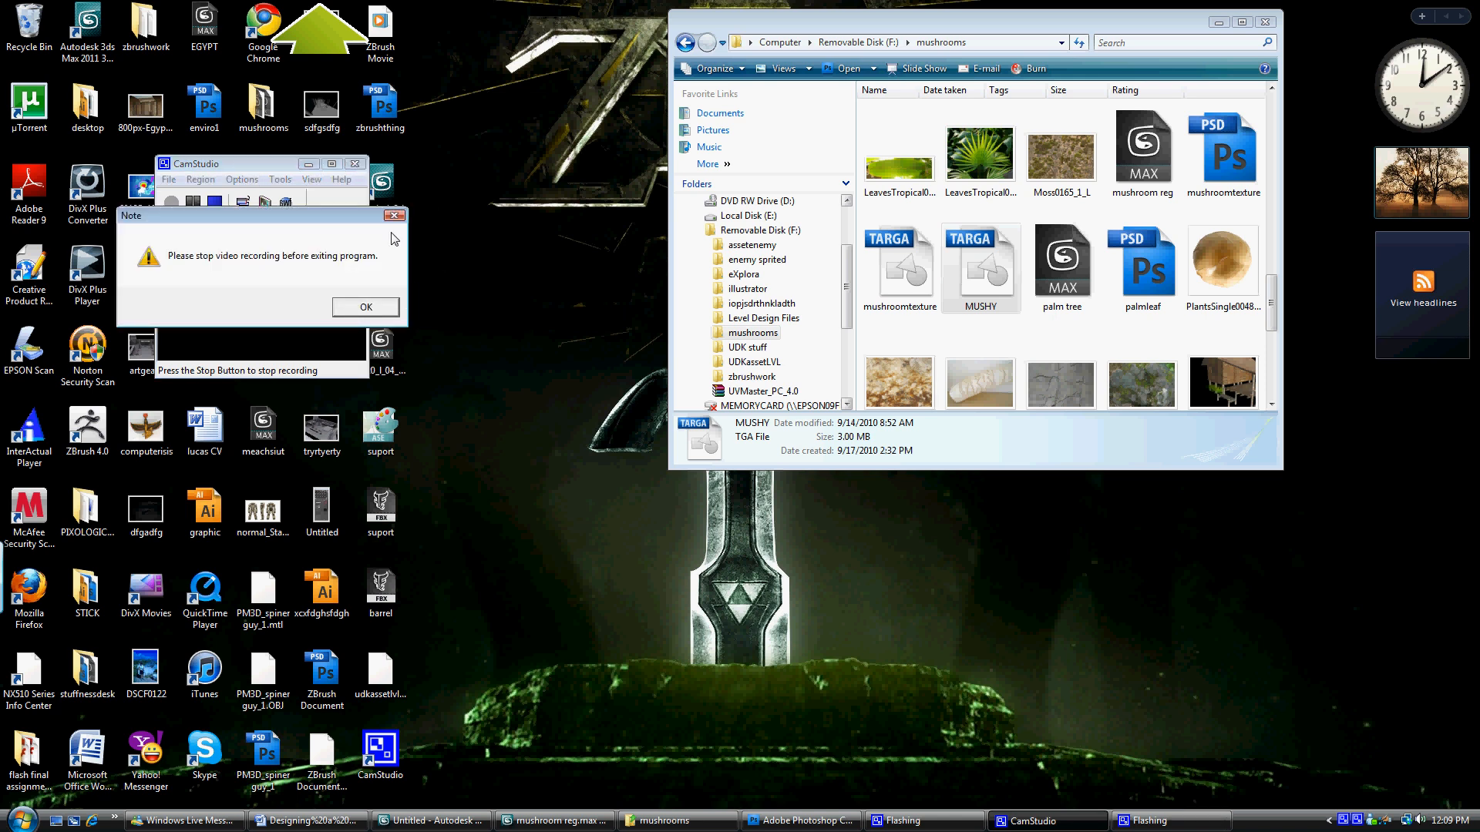
left_click(397, 215)
left_click(355, 164)
left_click(366, 307)
left_click(214, 202)
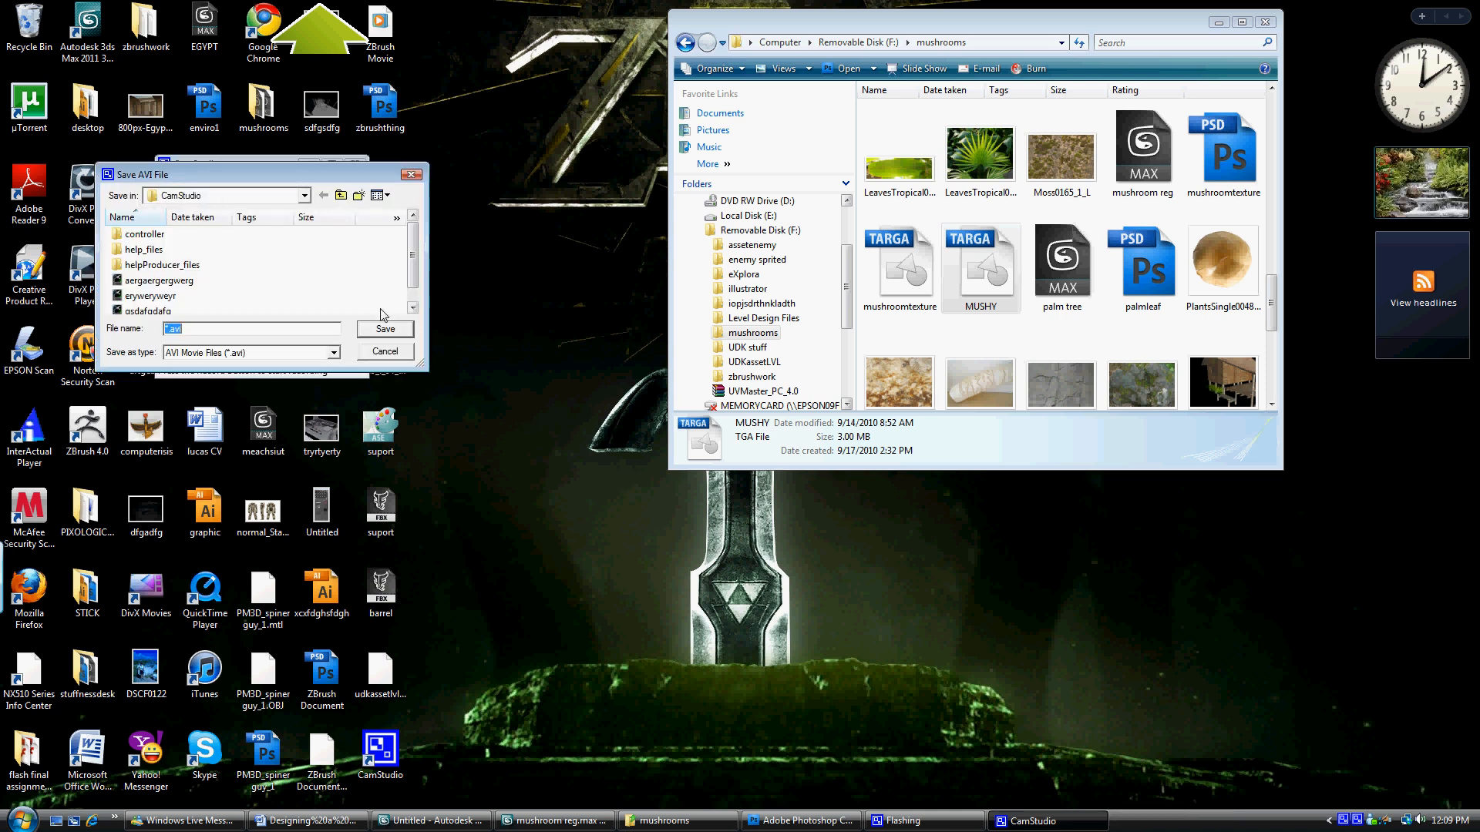
left_click(385, 352)
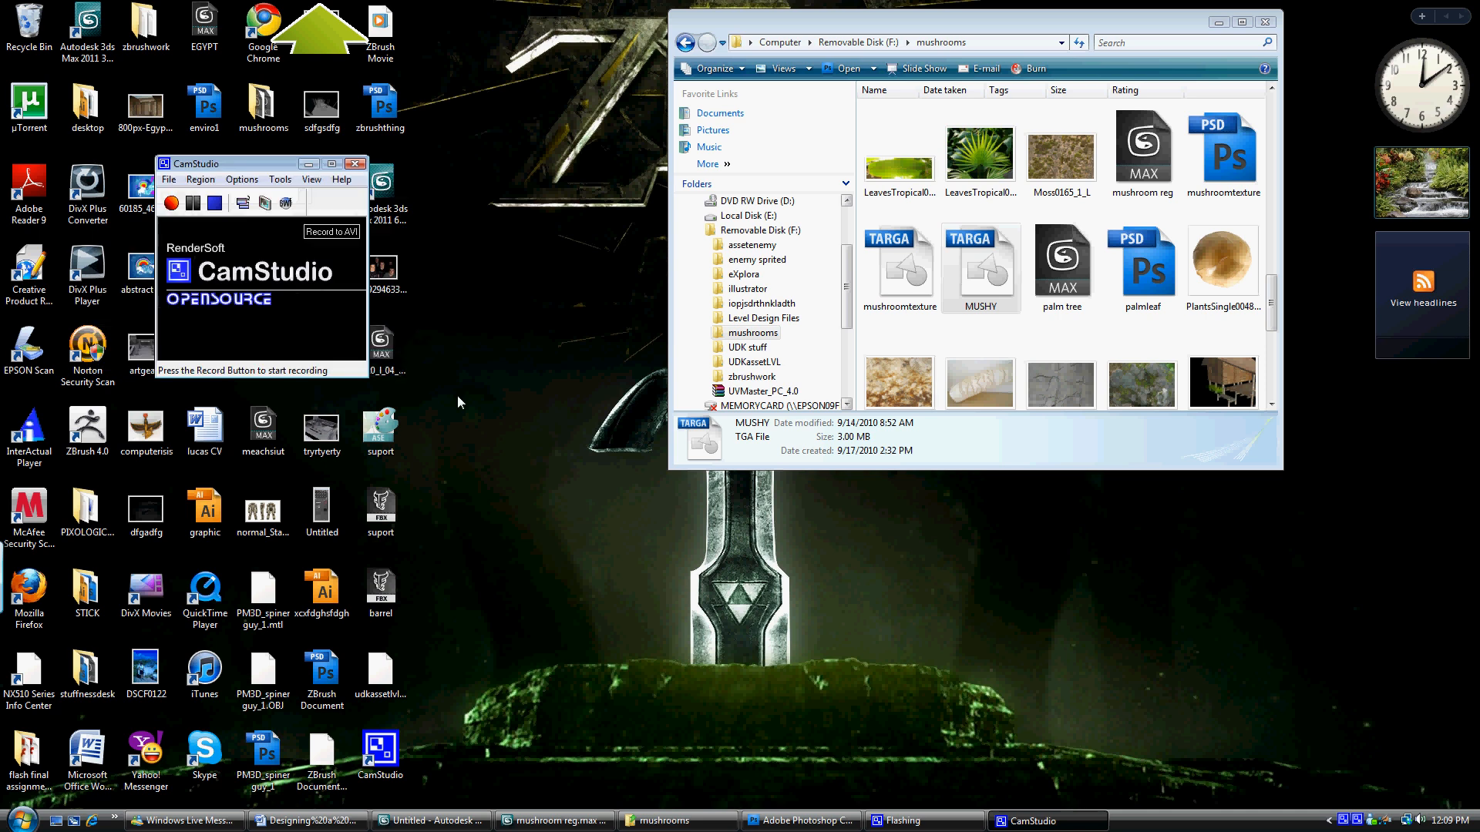
left_click(355, 164)
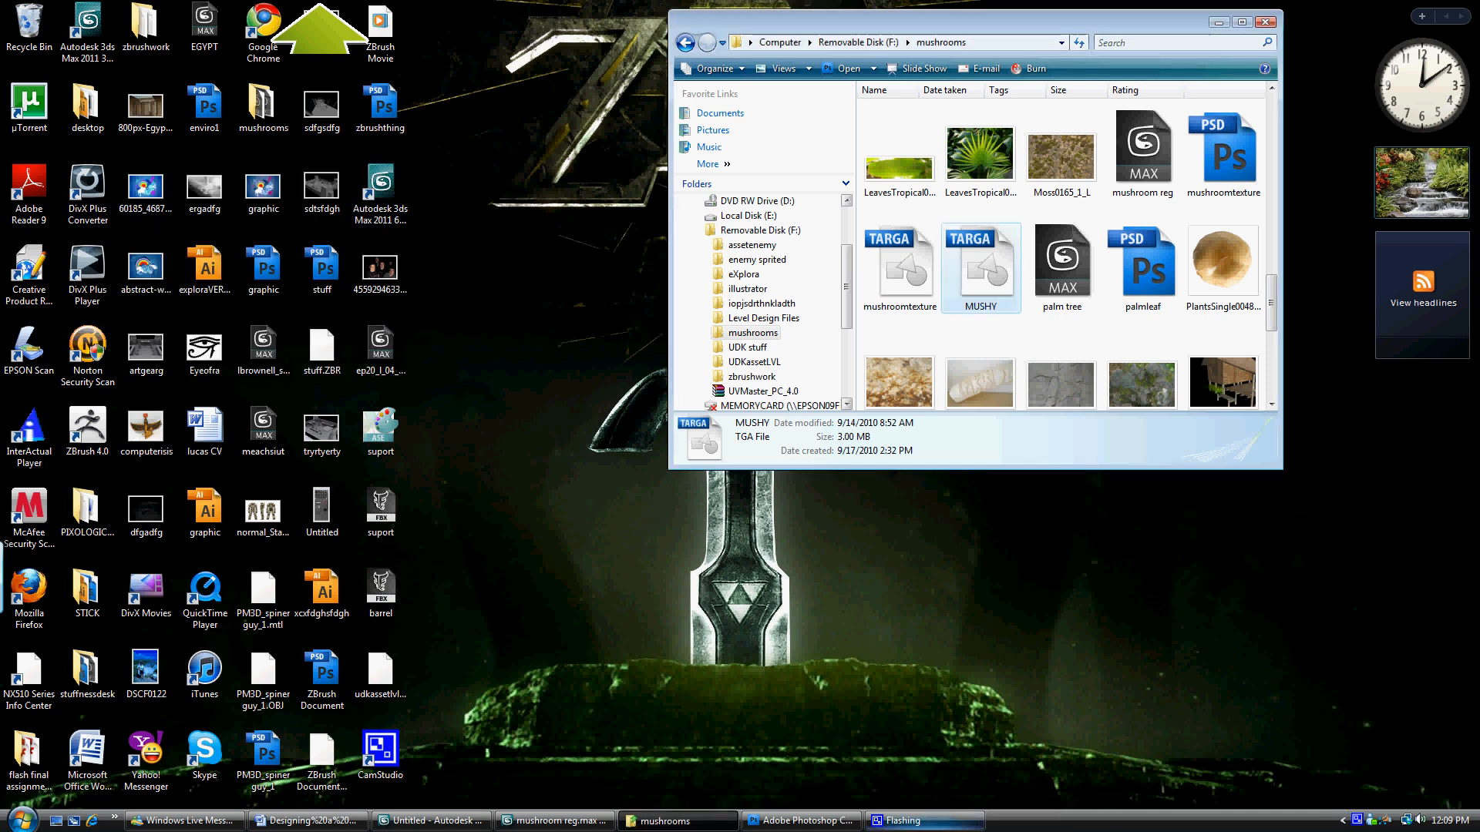
left_click(942, 821)
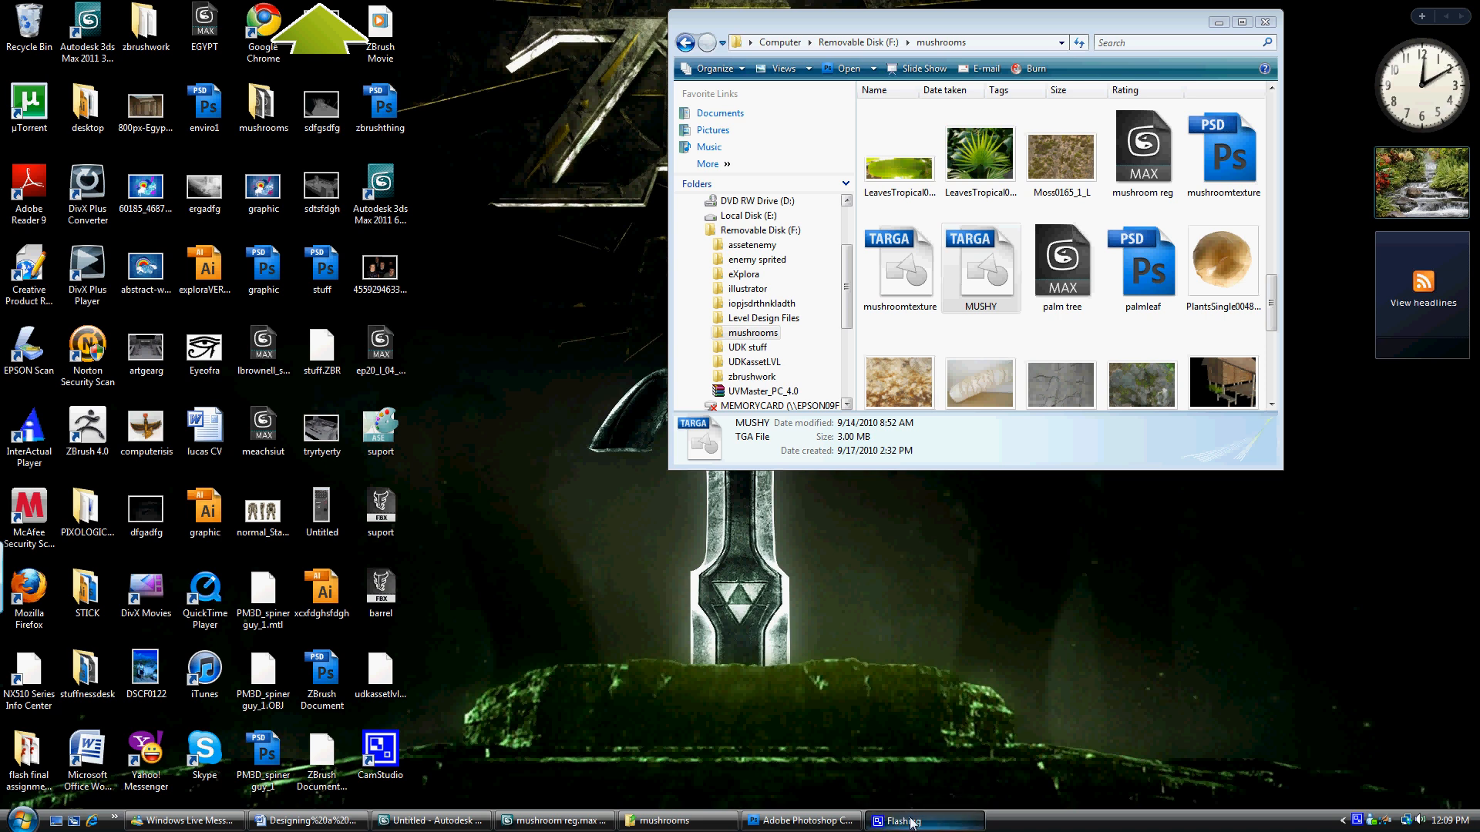
left_click(821, 822)
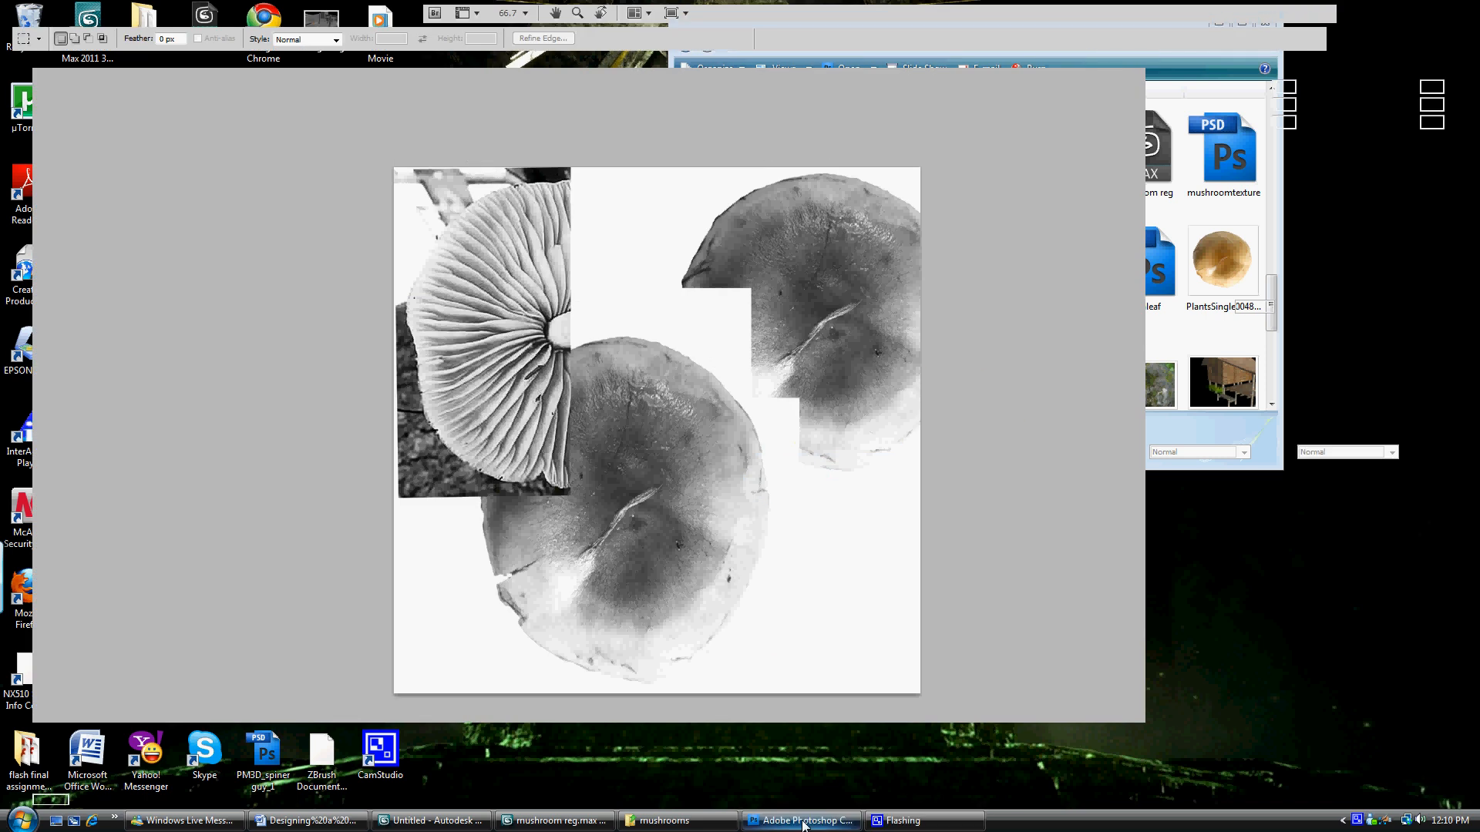
left_click(824, 824)
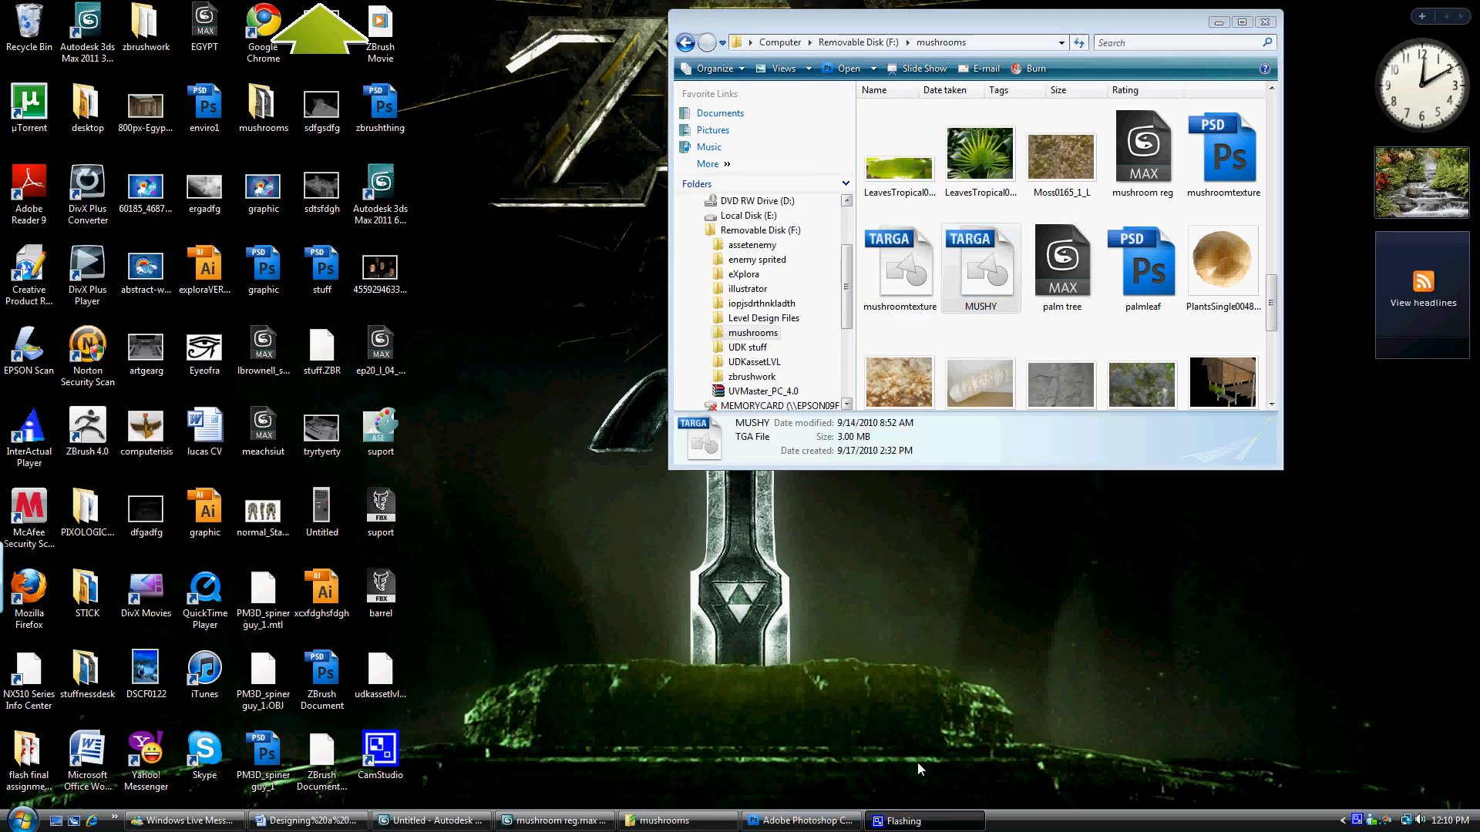